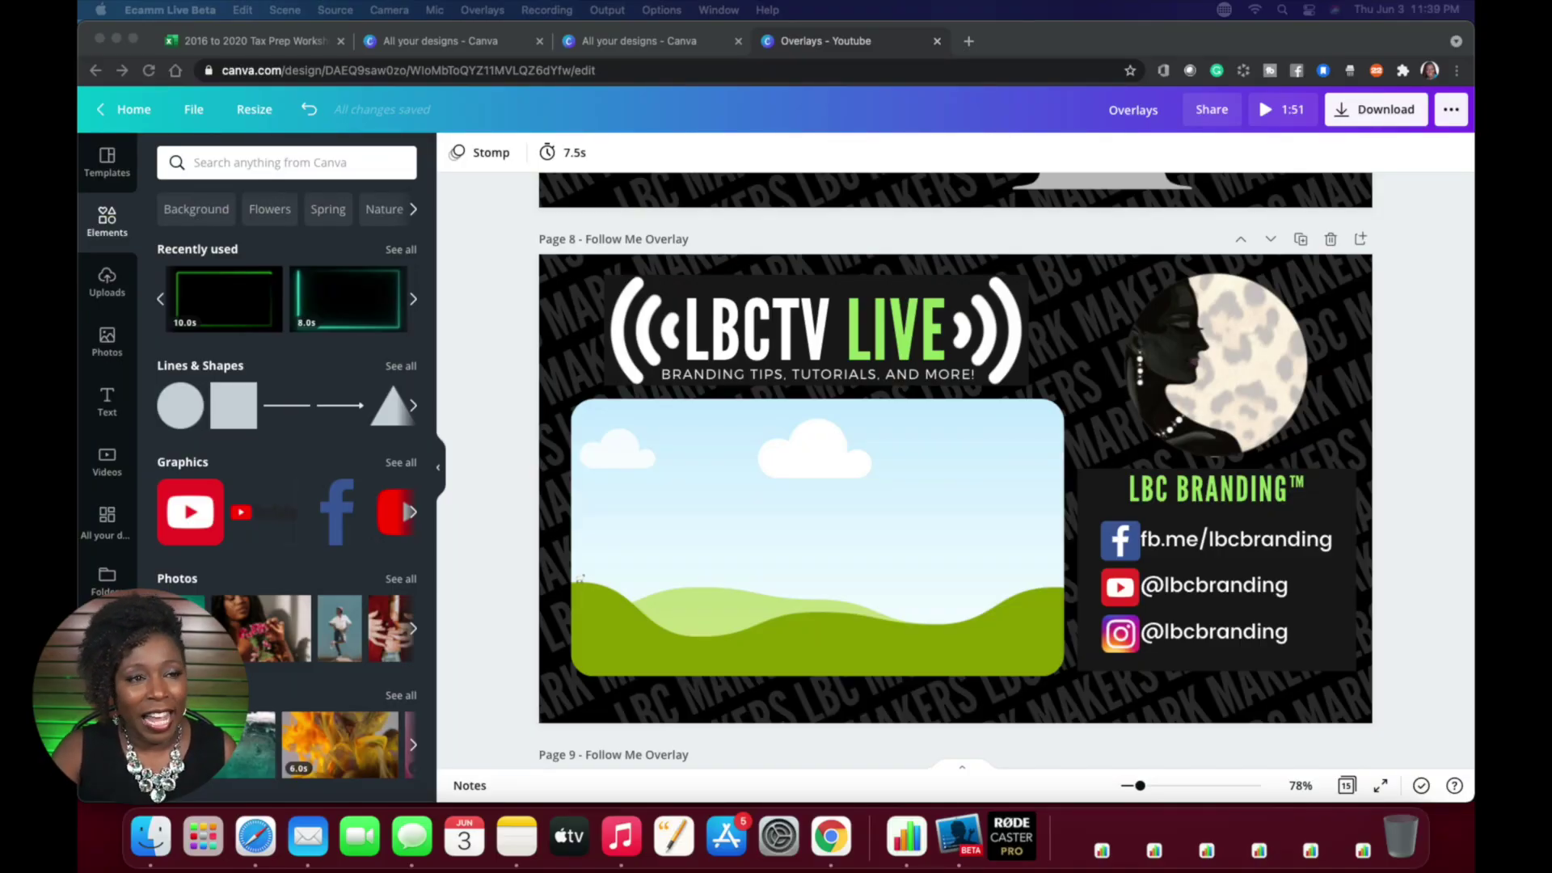
Duplicate the Page 9 Follow Me Overlay, then select its locked diagonal background text
click(1429, 602)
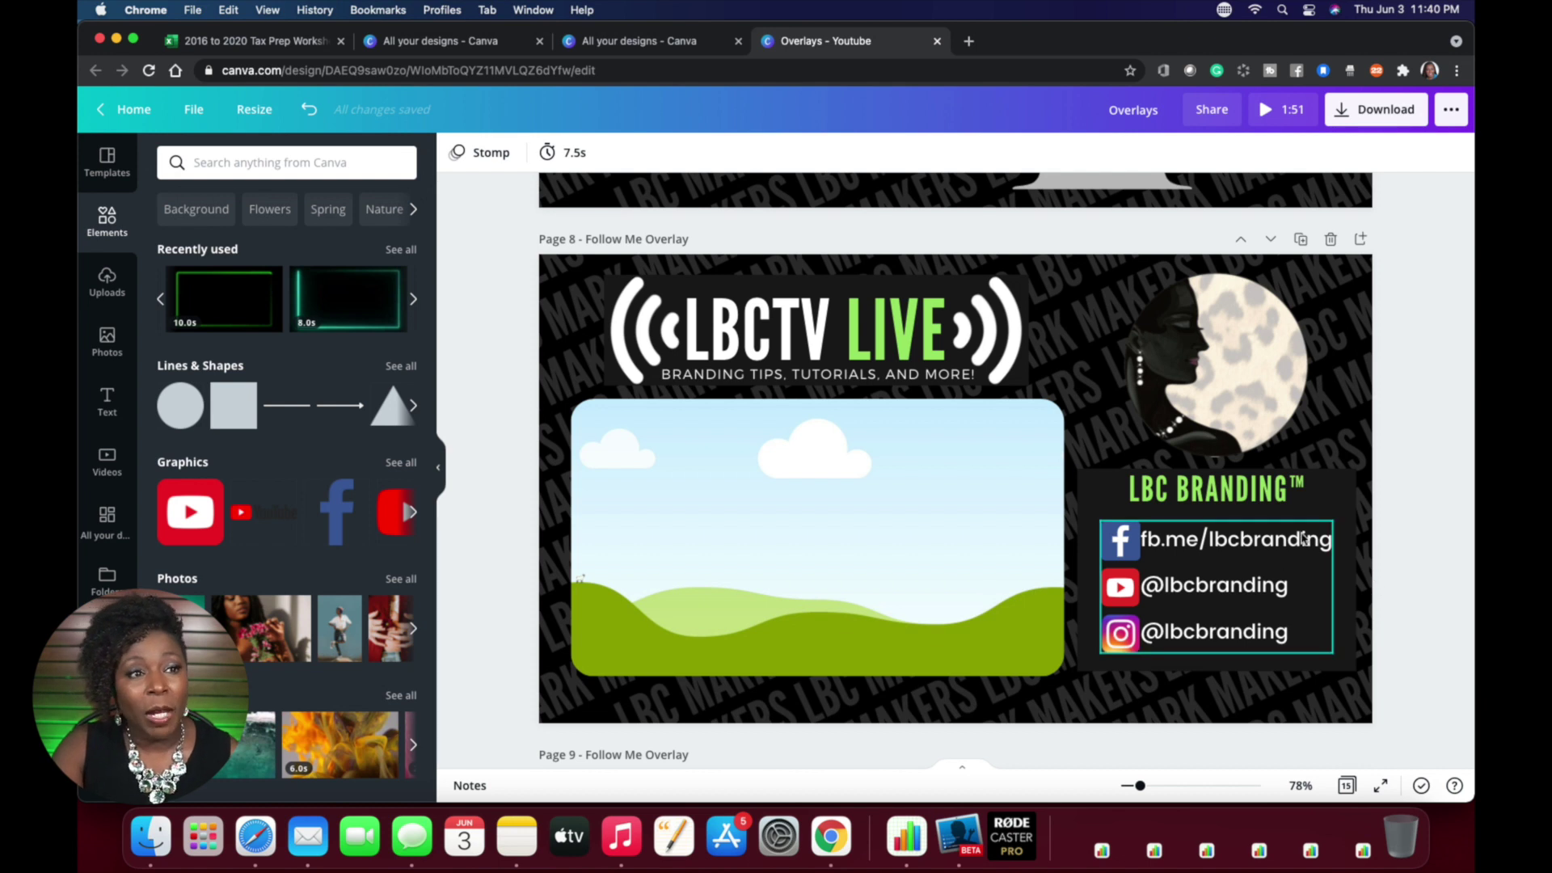
scroll(1424, 541, up, 5)
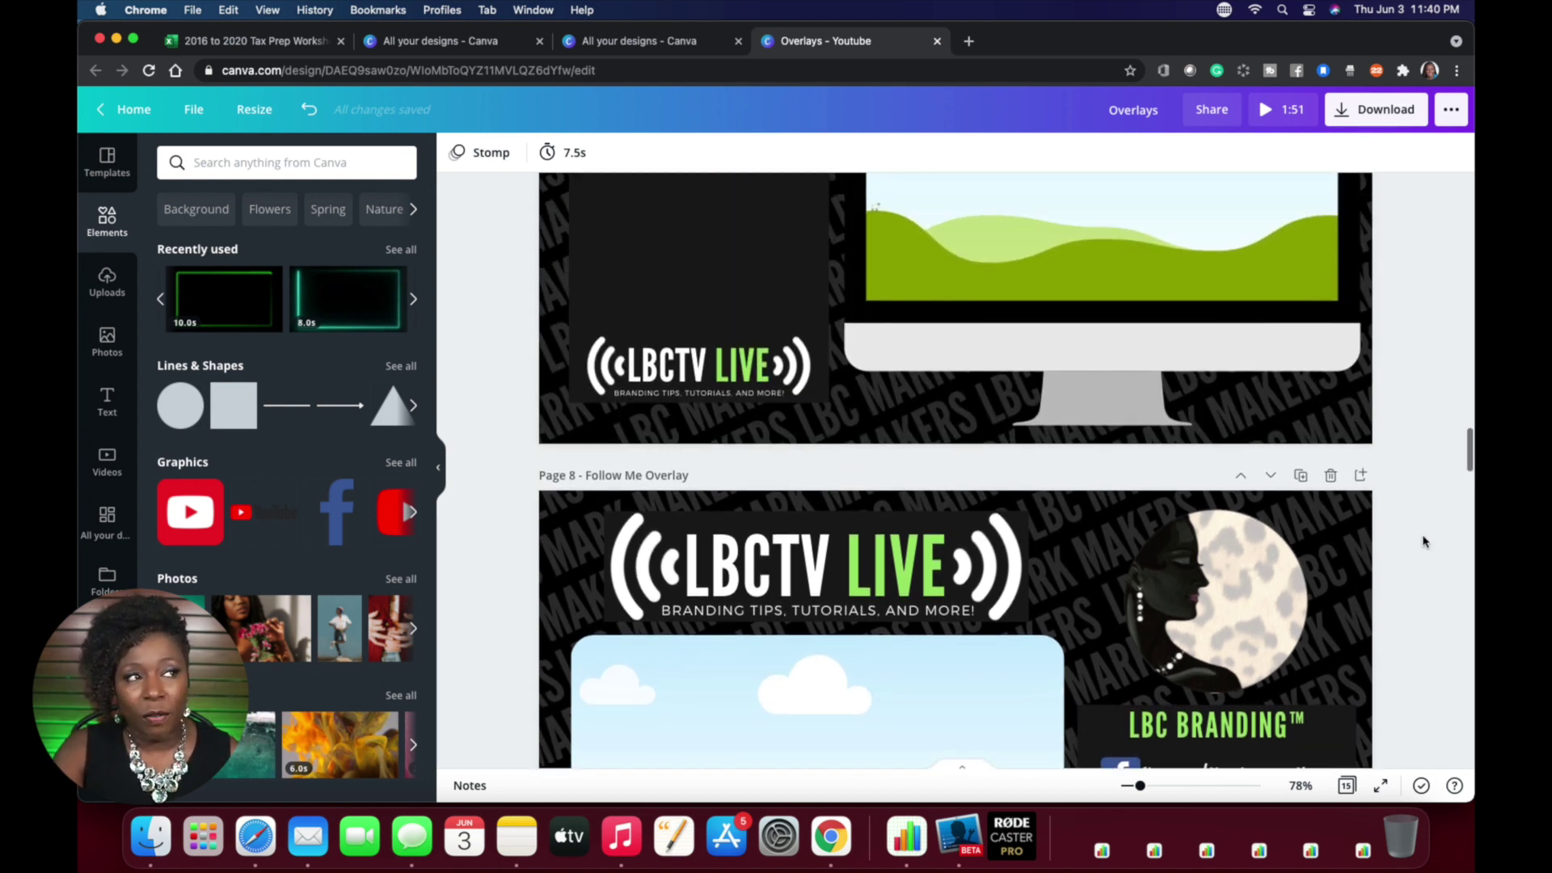
scroll(1424, 542, up, 2)
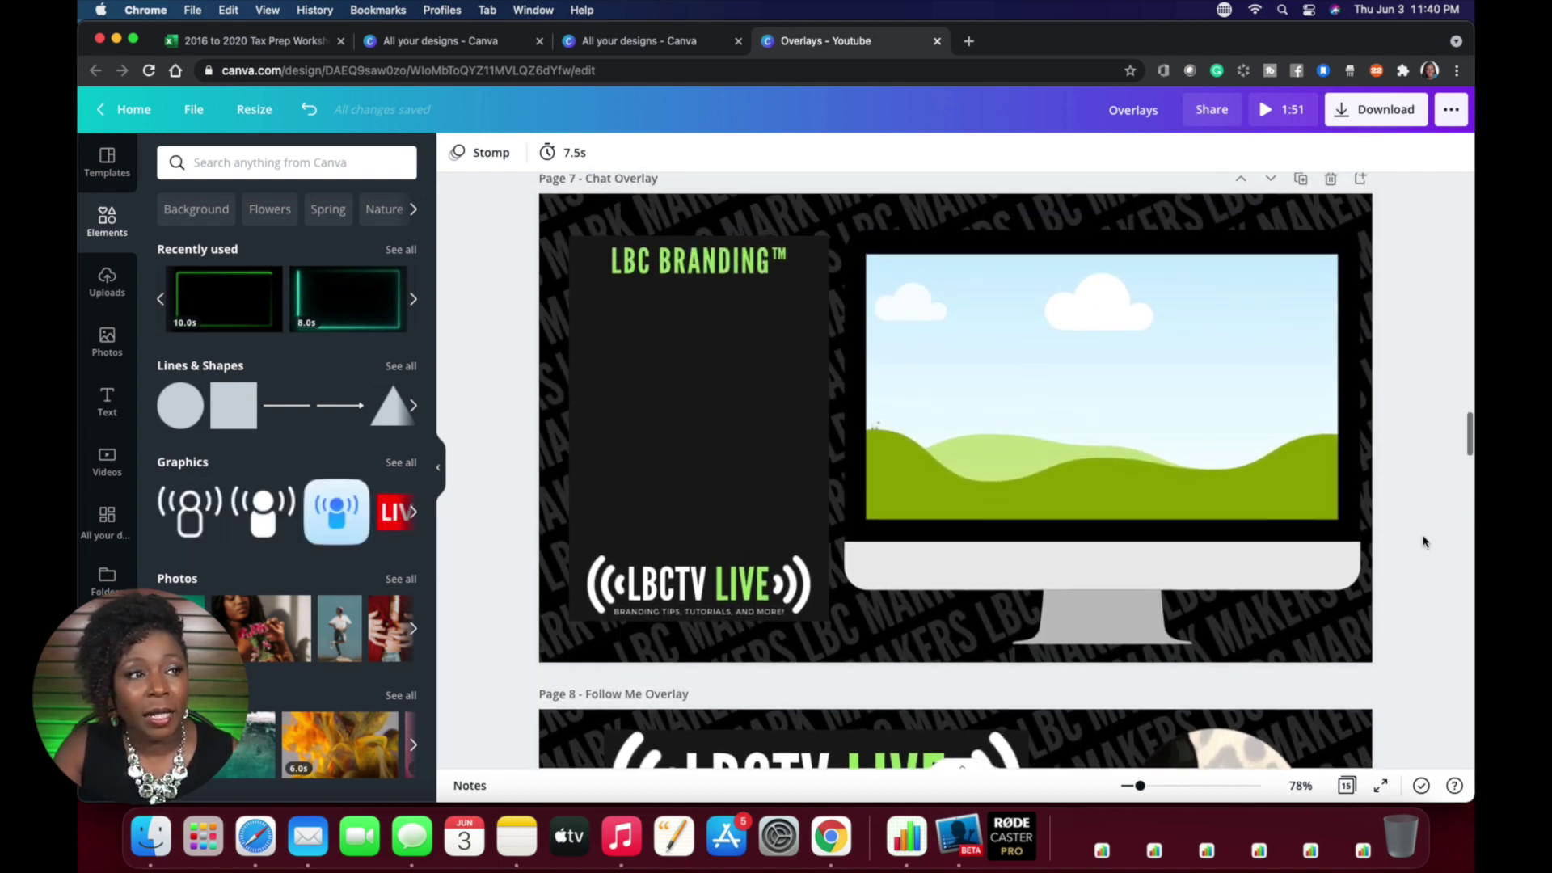
scroll(1424, 541, up, 9)
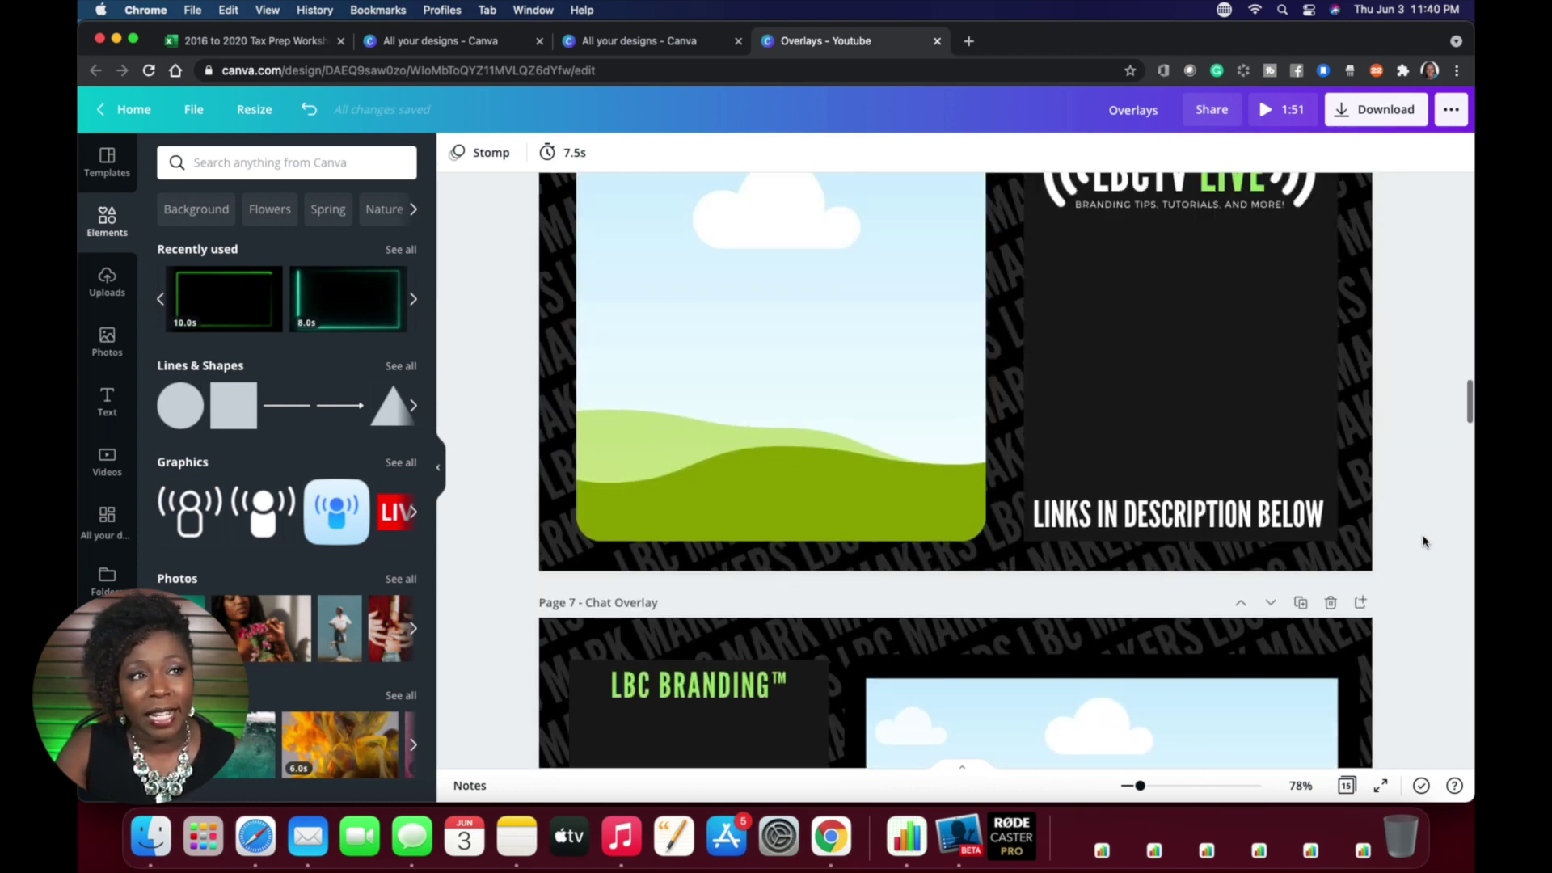
scroll(1424, 541, up, 9)
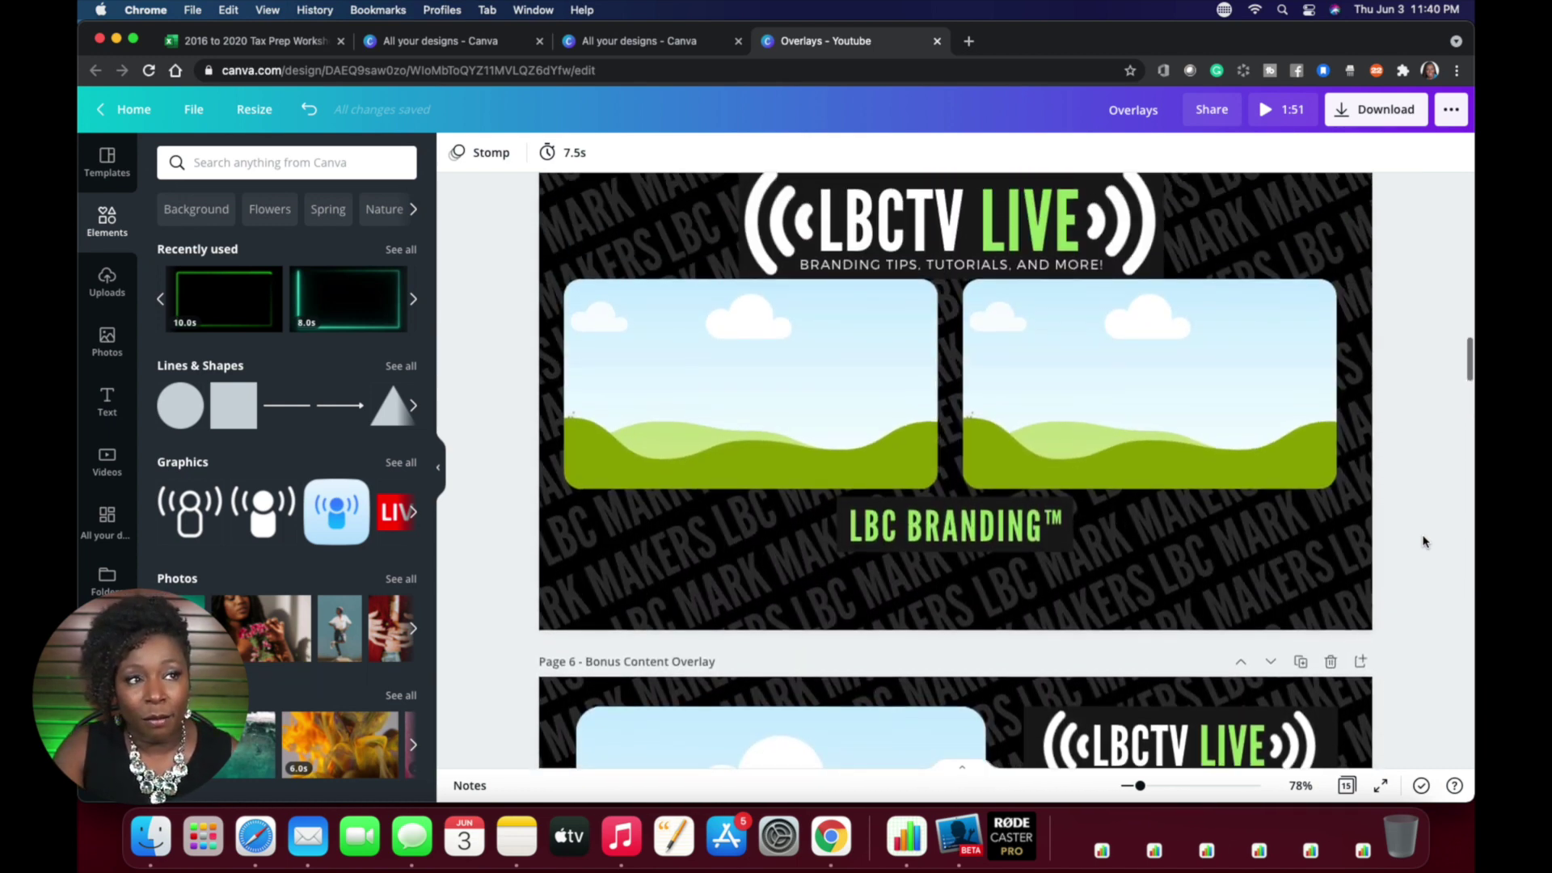
scroll(1422, 539, down, 2)
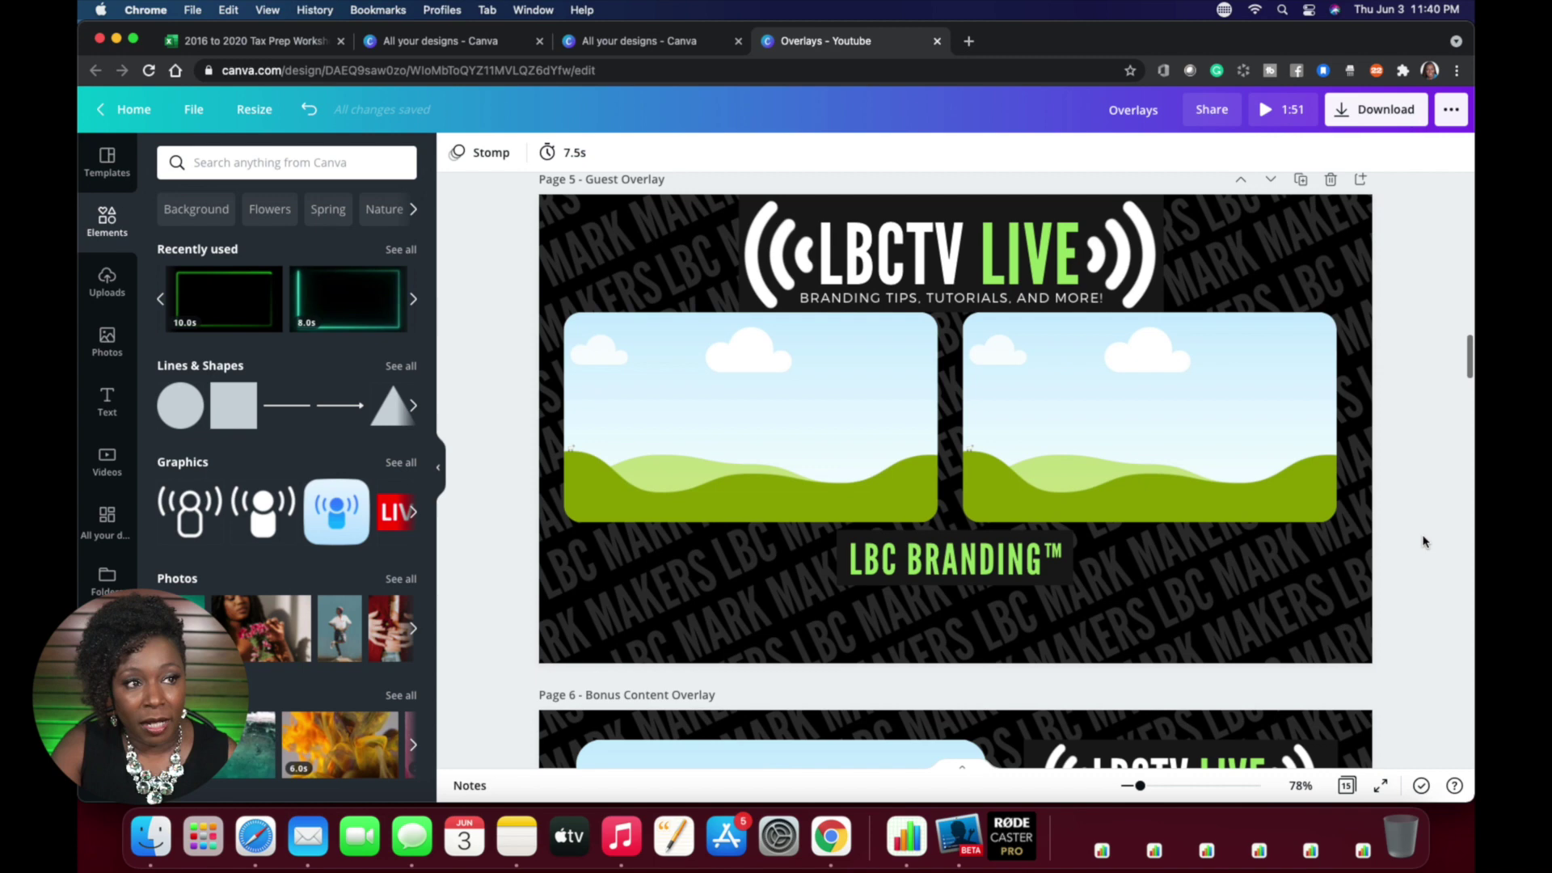
scroll(1174, 584, down, 12)
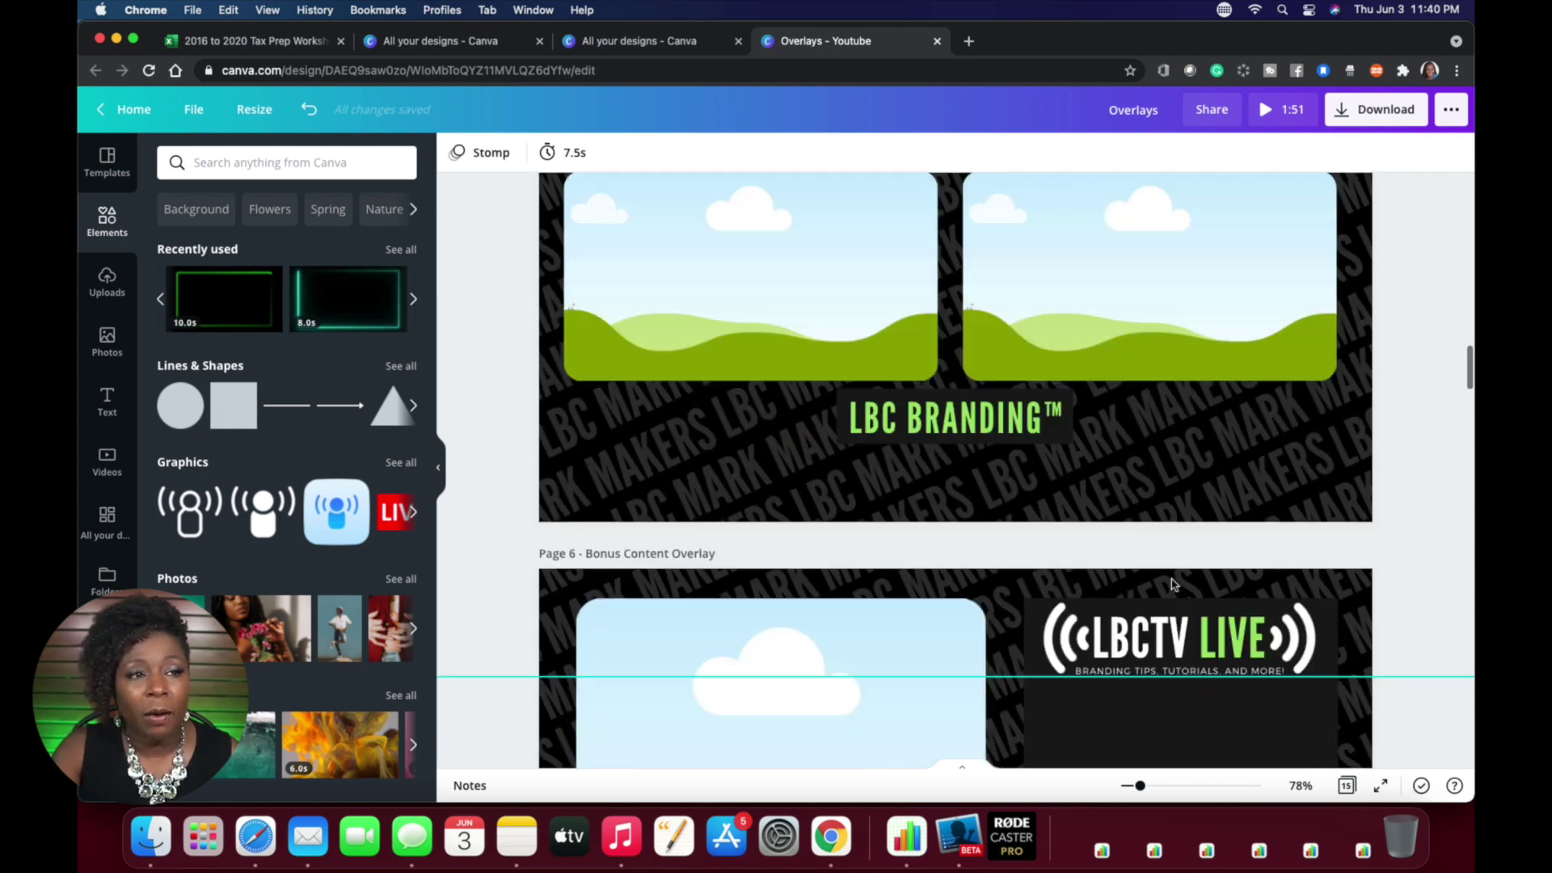
scroll(1173, 583, down, 7)
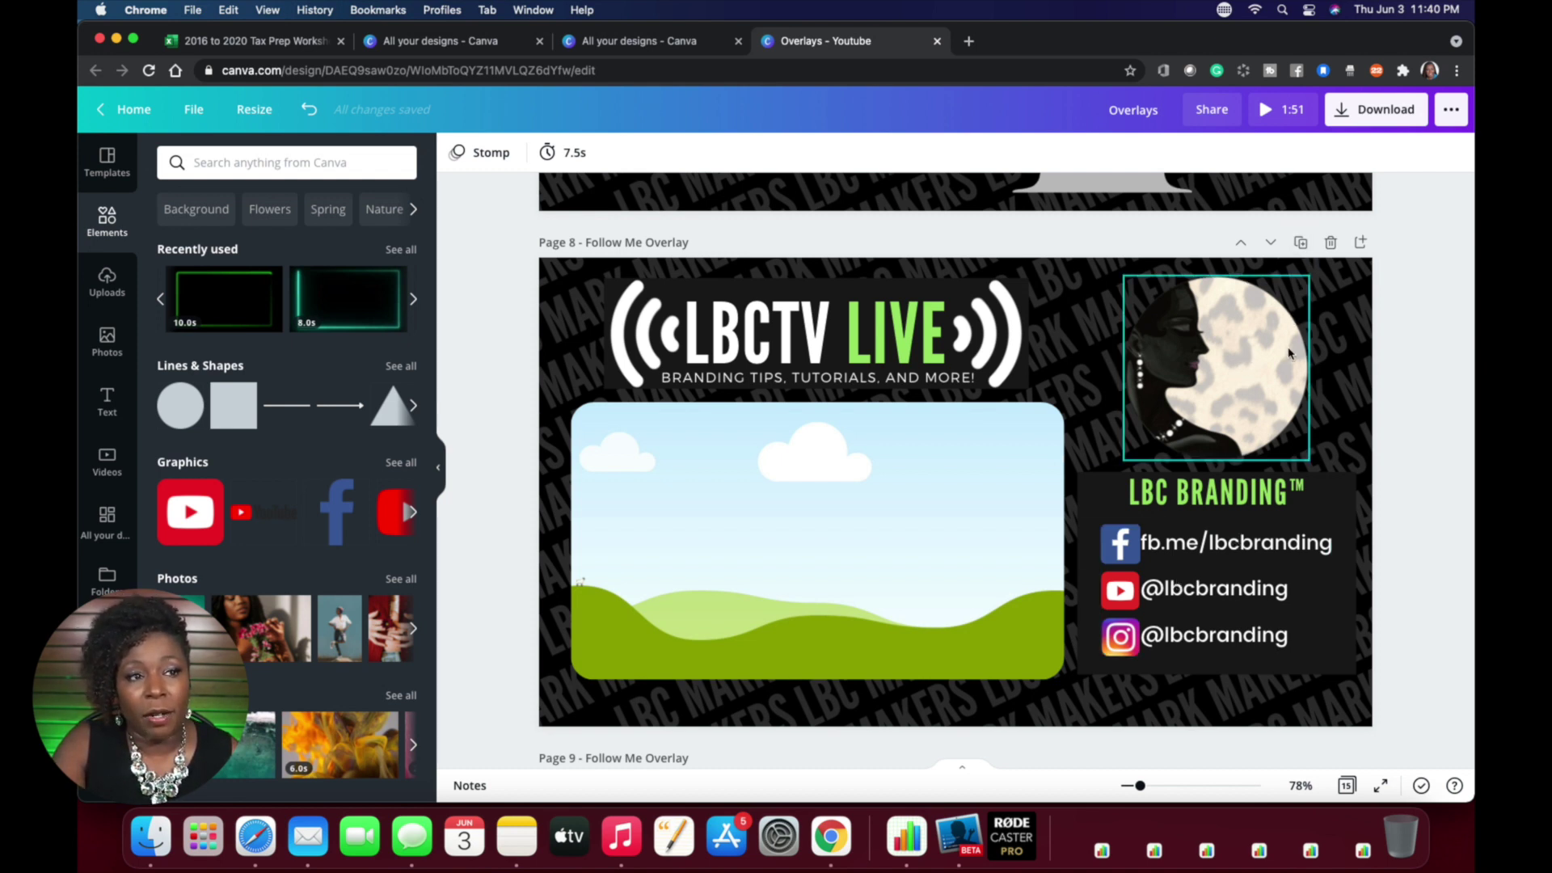
scroll(1413, 420, down, 1)
scroll(1413, 420, down, 4)
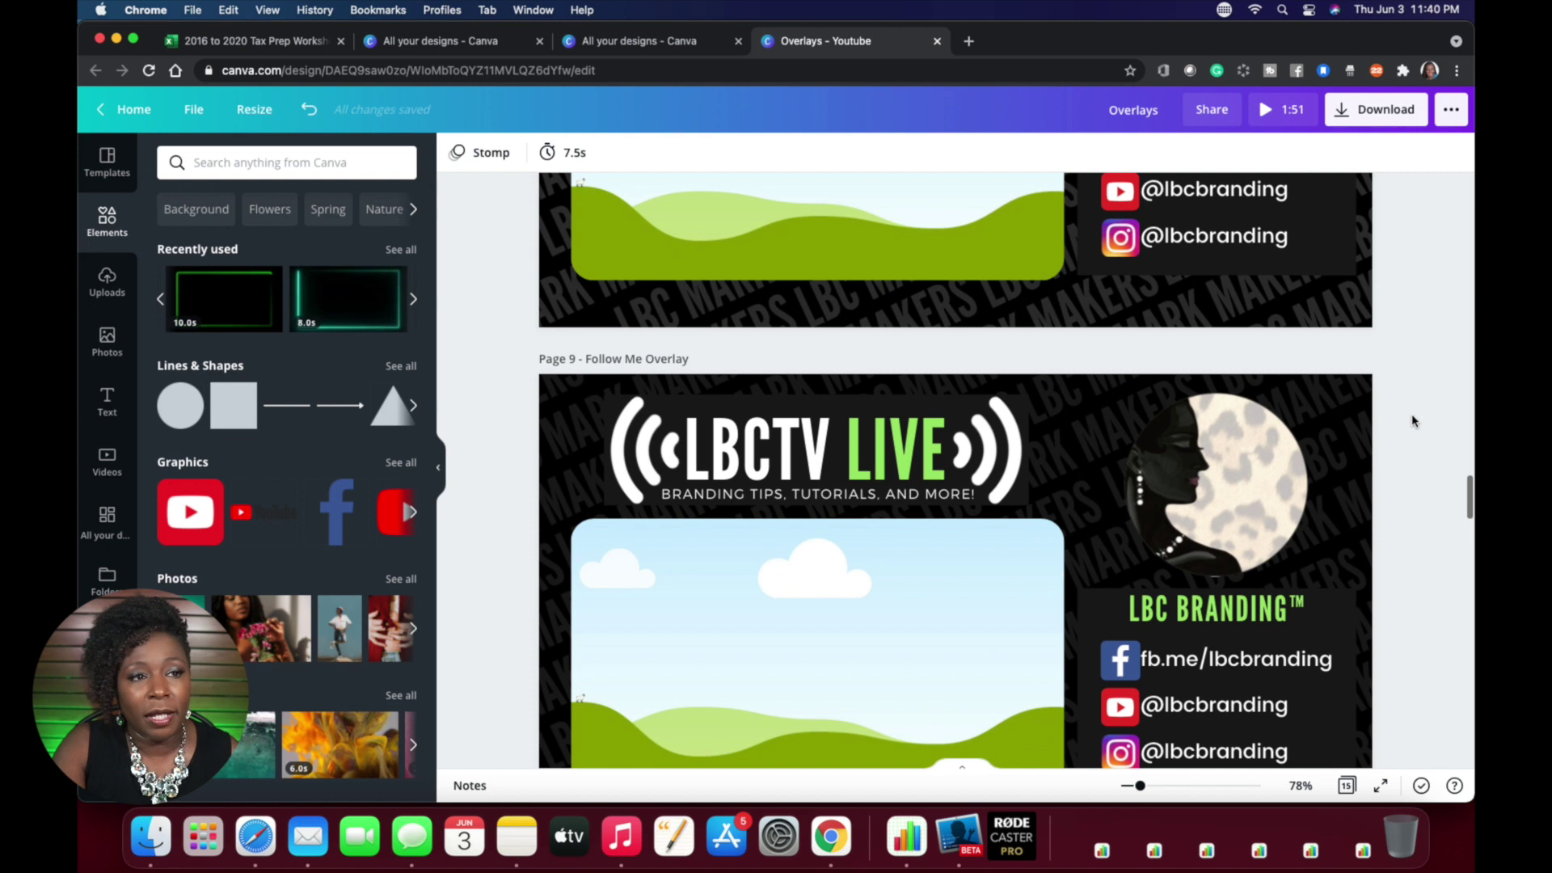
click(1066, 317)
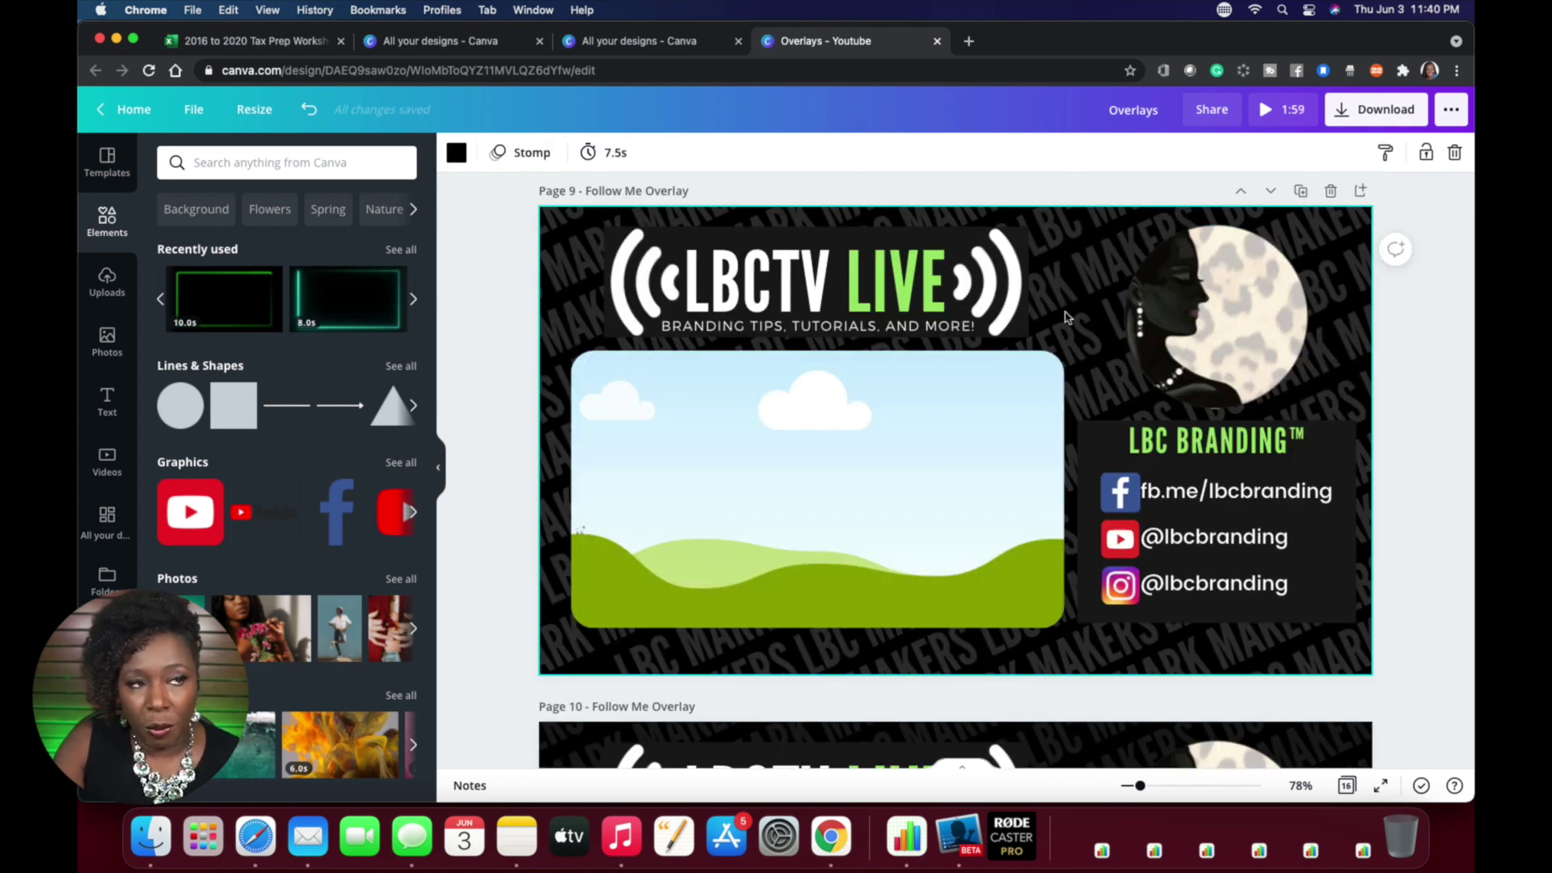
click(1067, 286)
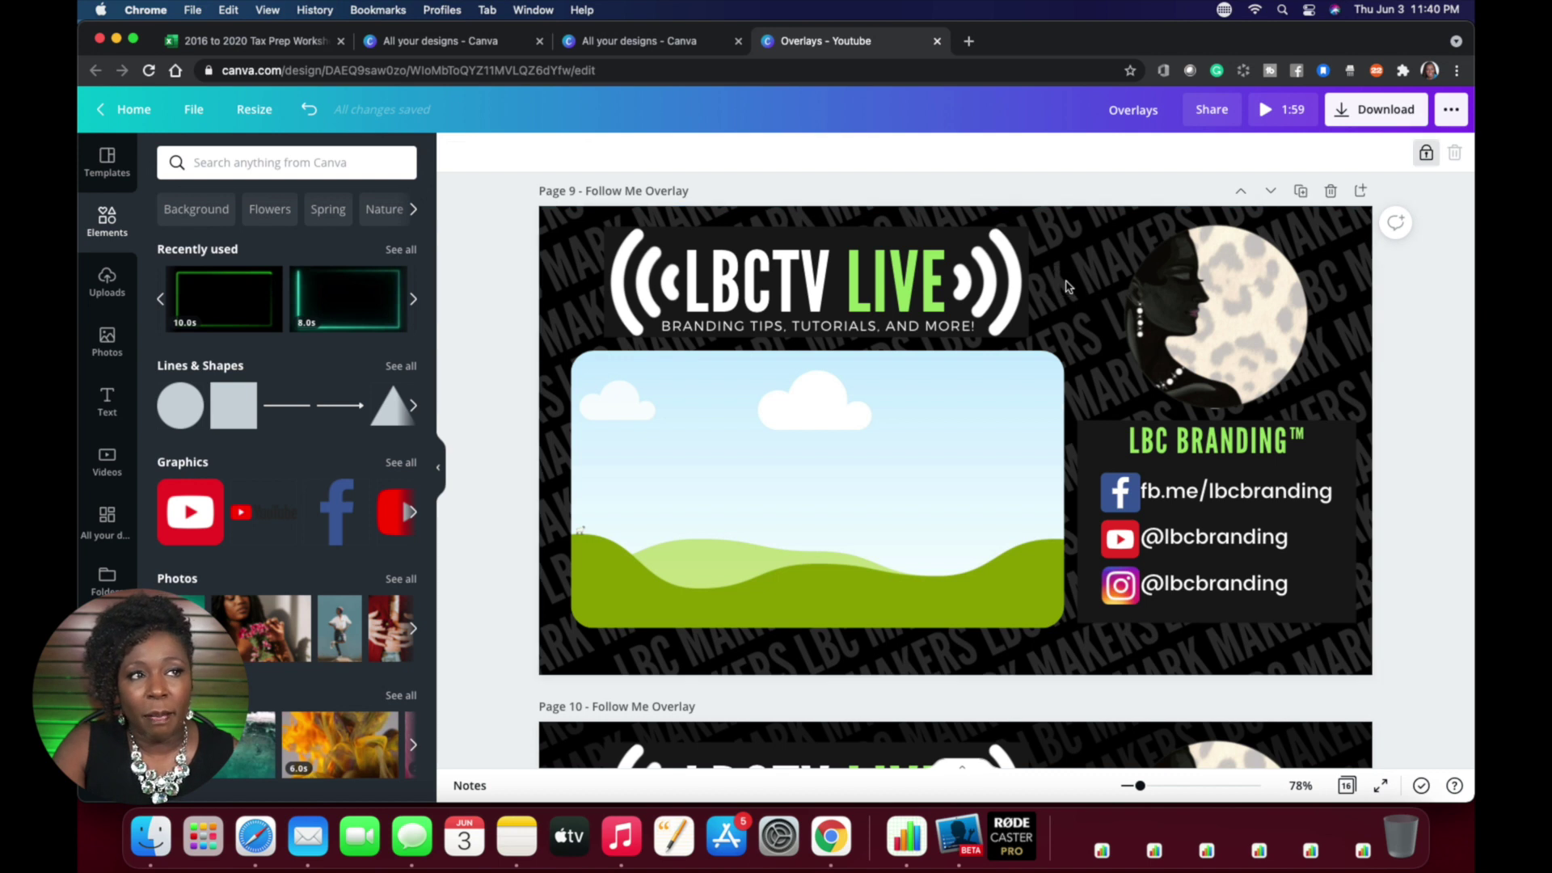
Unlock the diagonal text, bring it forward, and recolour it Dark Gray #1a1a1a on all pages
click(1428, 160)
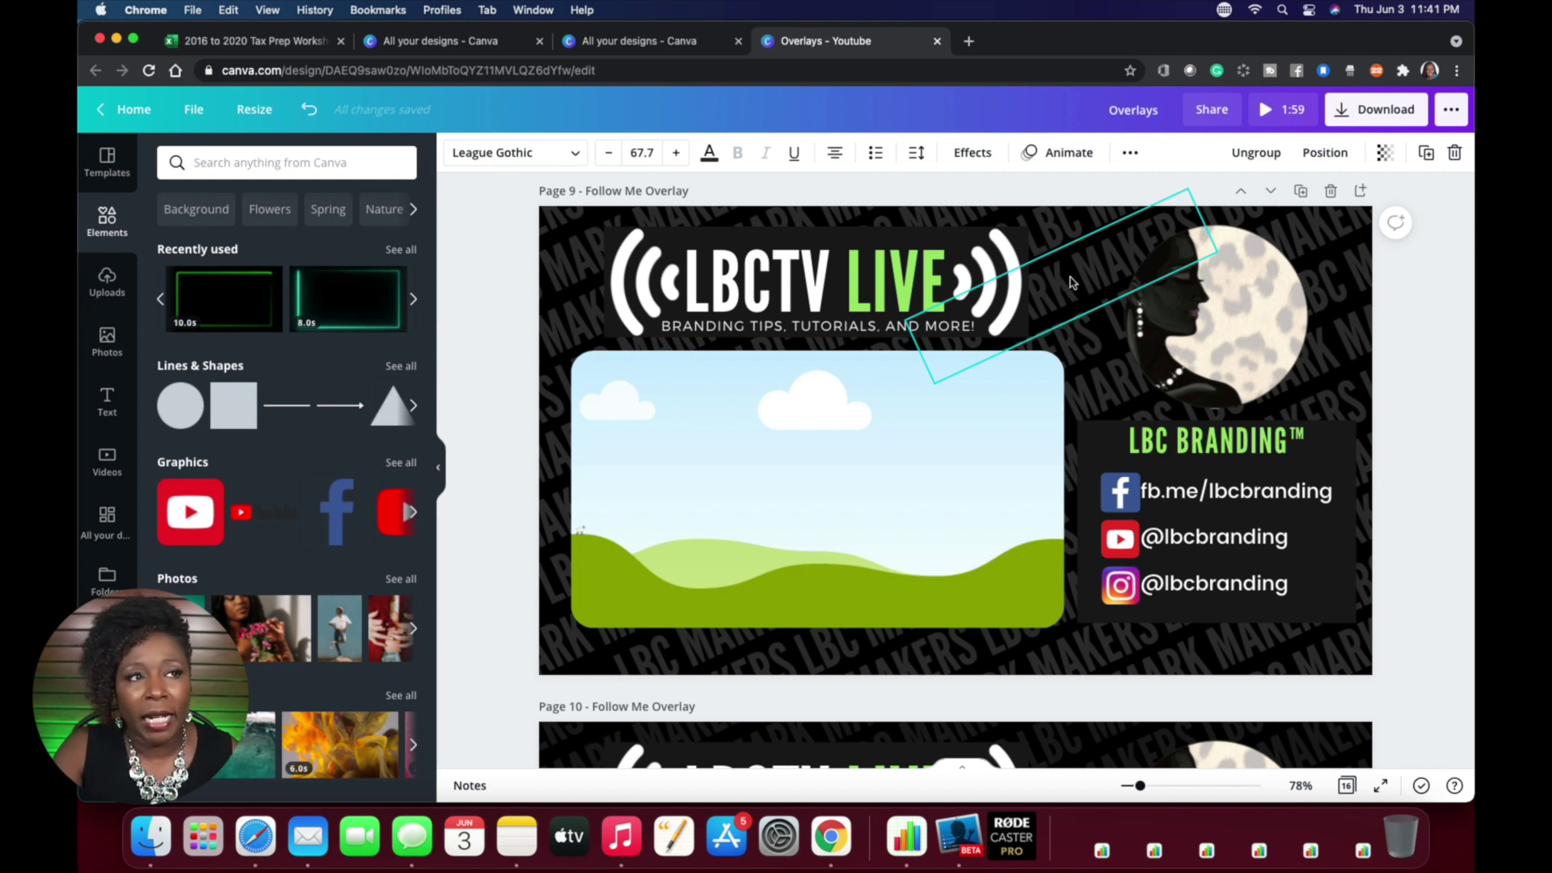
key(super+bracketright)
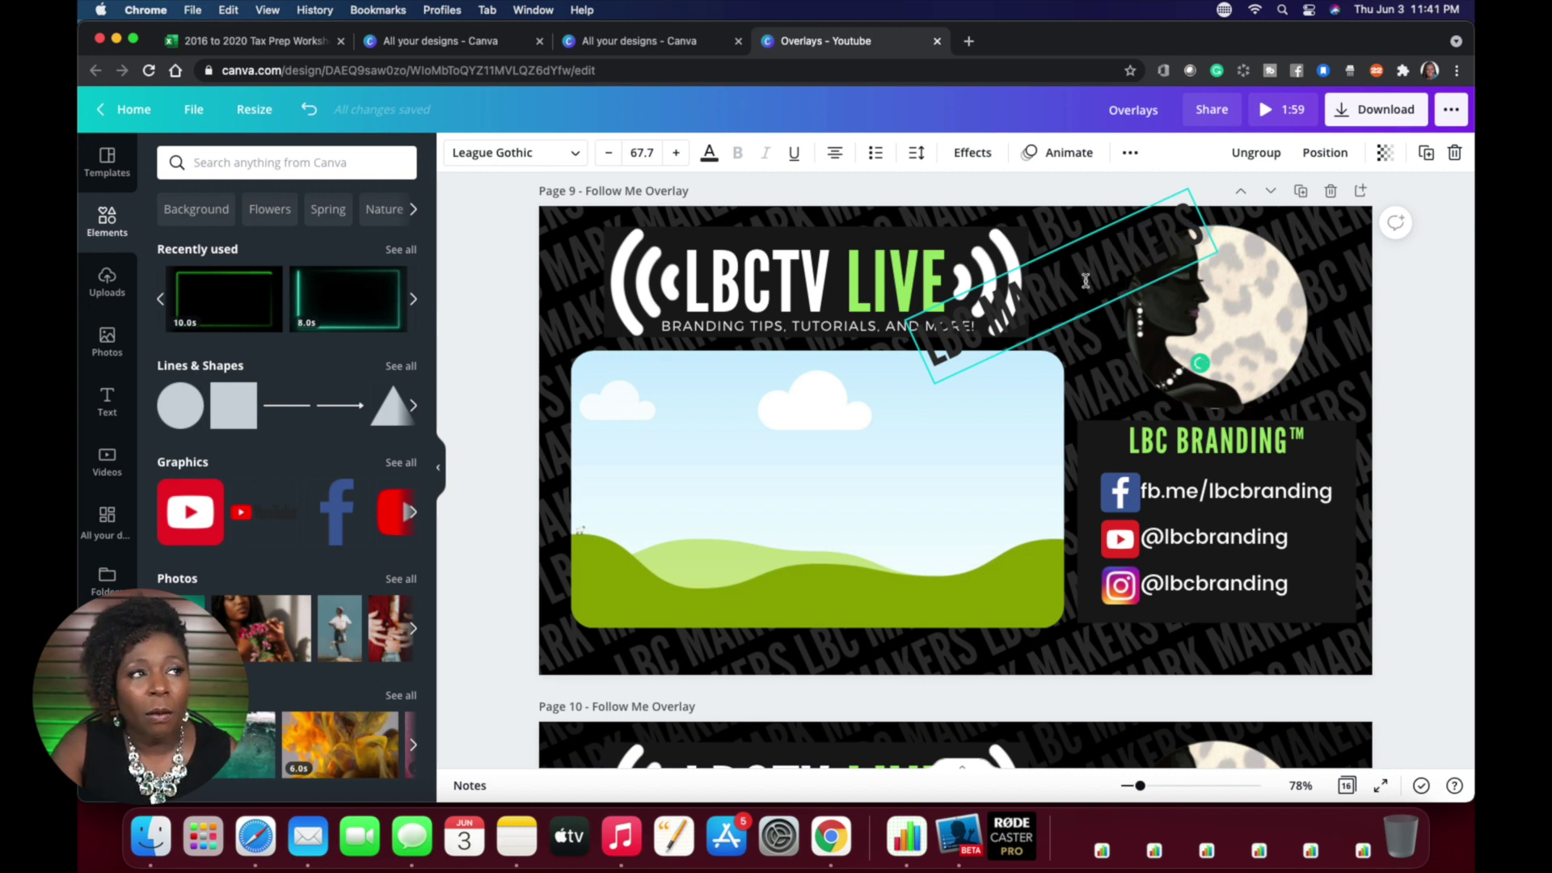
click(709, 155)
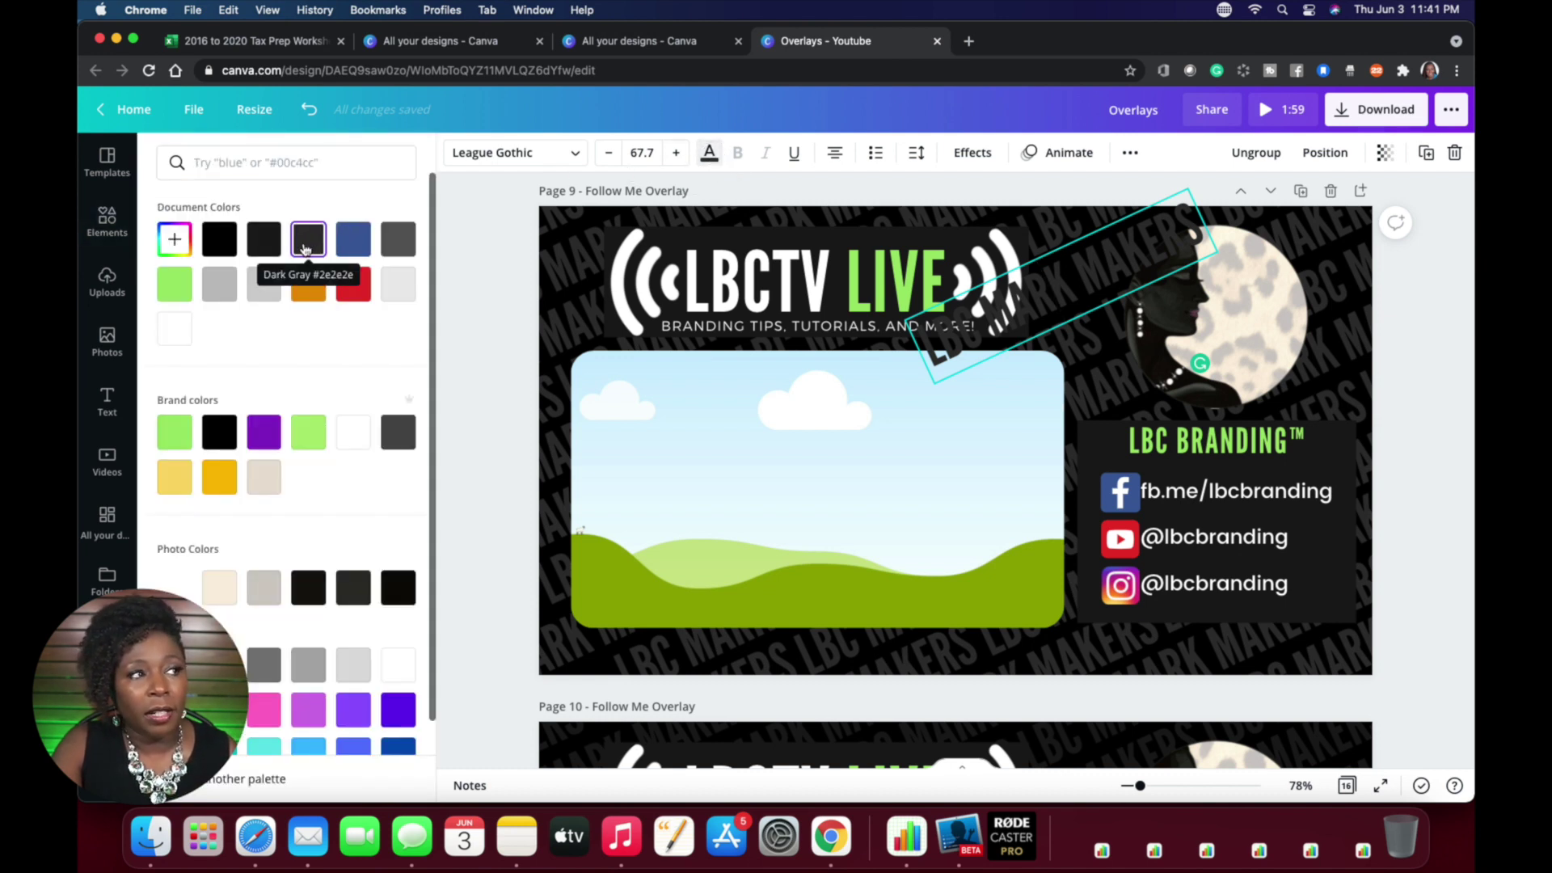
click(263, 242)
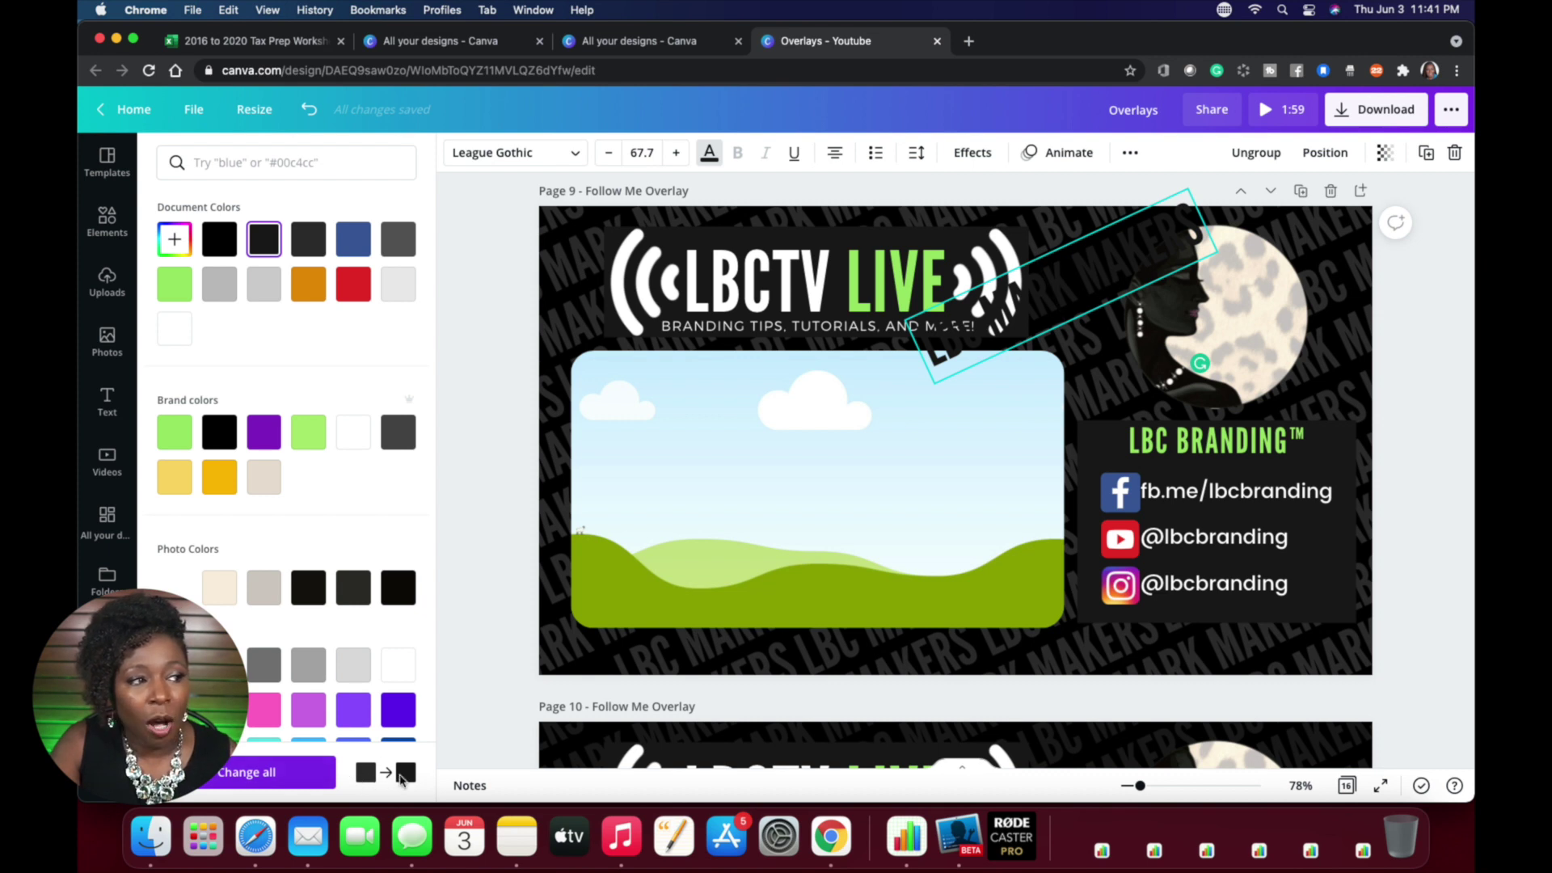
click(278, 775)
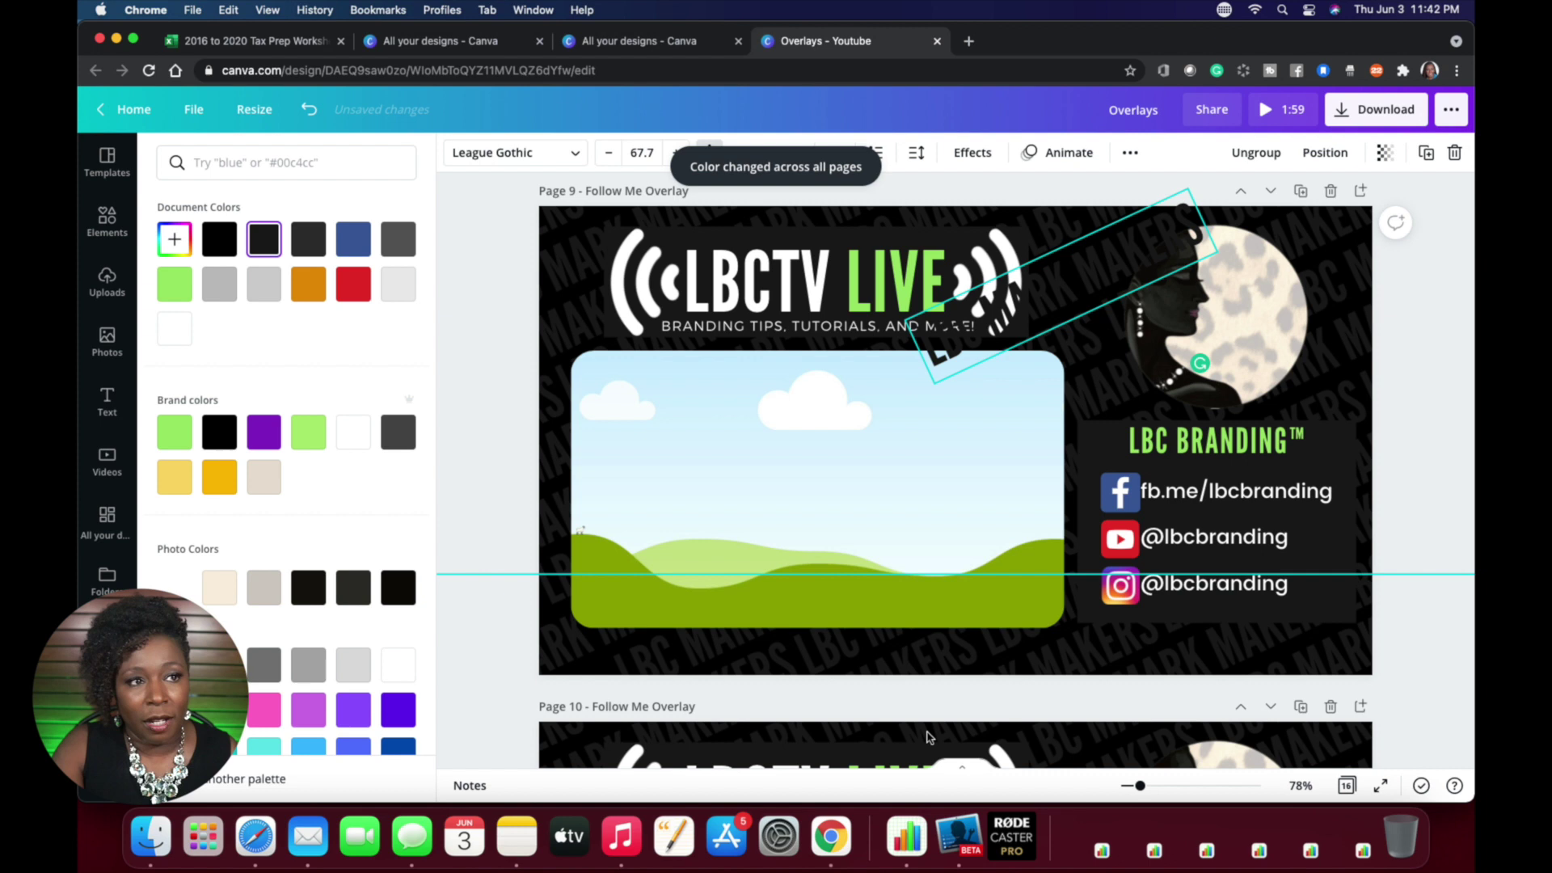
click(1399, 435)
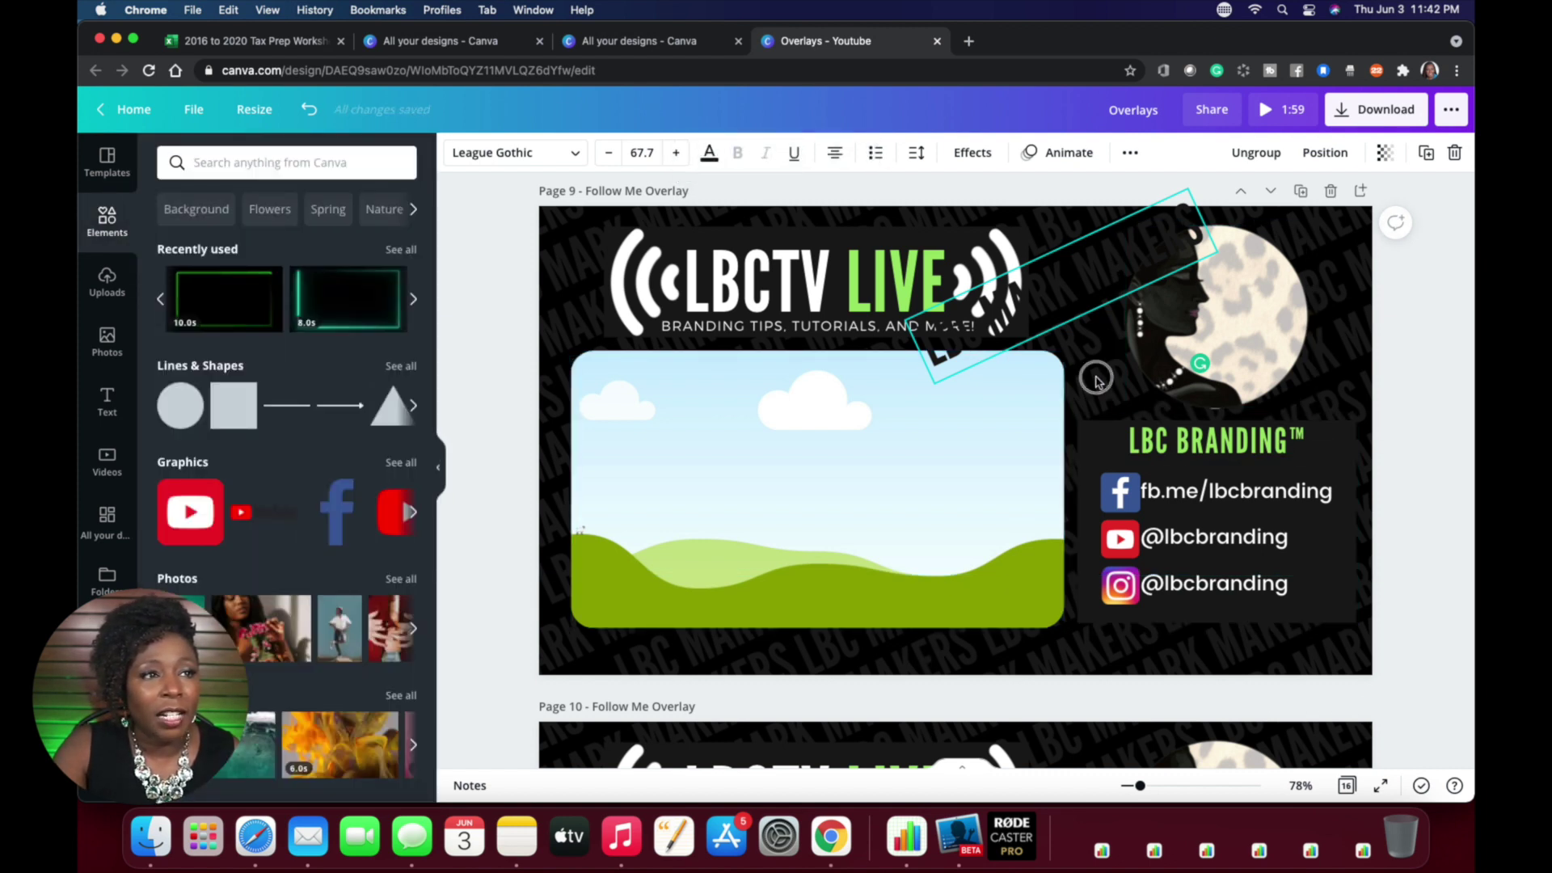
Tuck the diagonal text back behind the LIVE logo and select the landscape image placeholder
drag(1096, 380, 1097, 383)
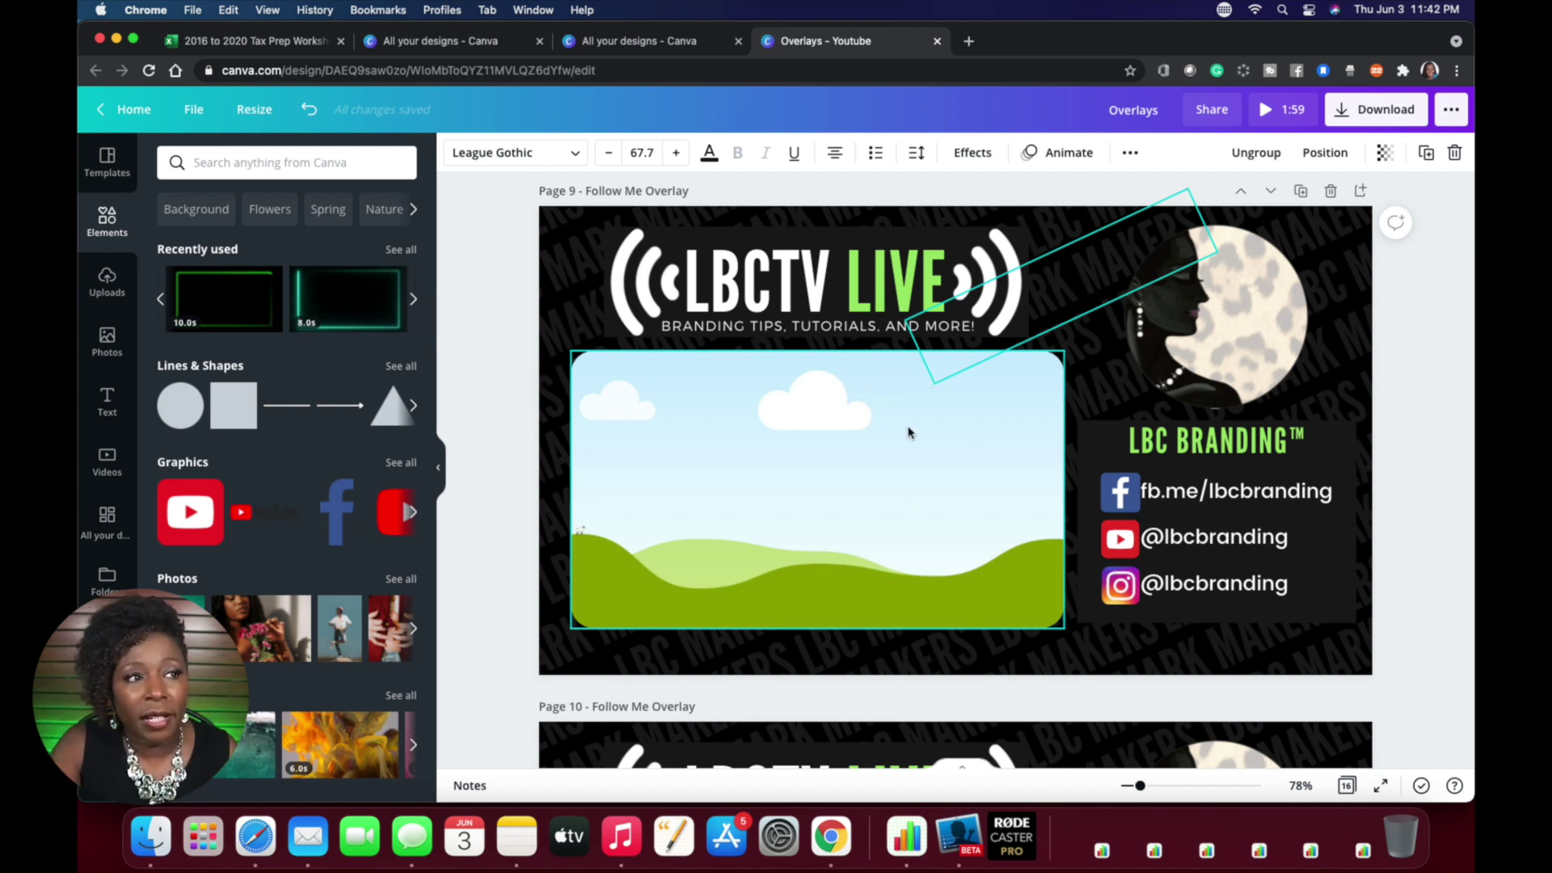
click(823, 451)
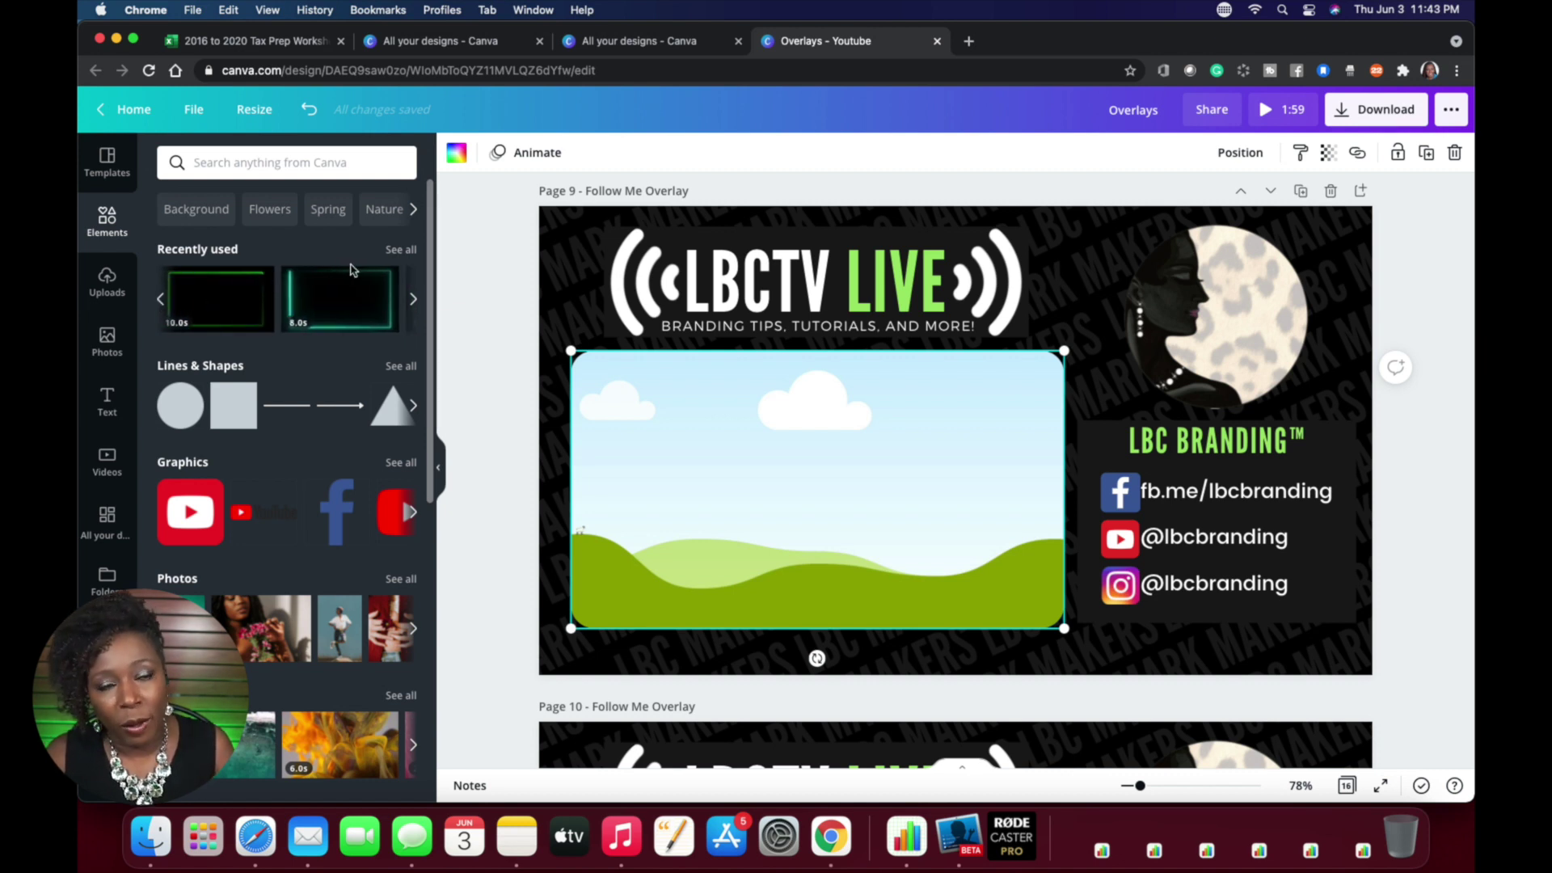
click(277, 162)
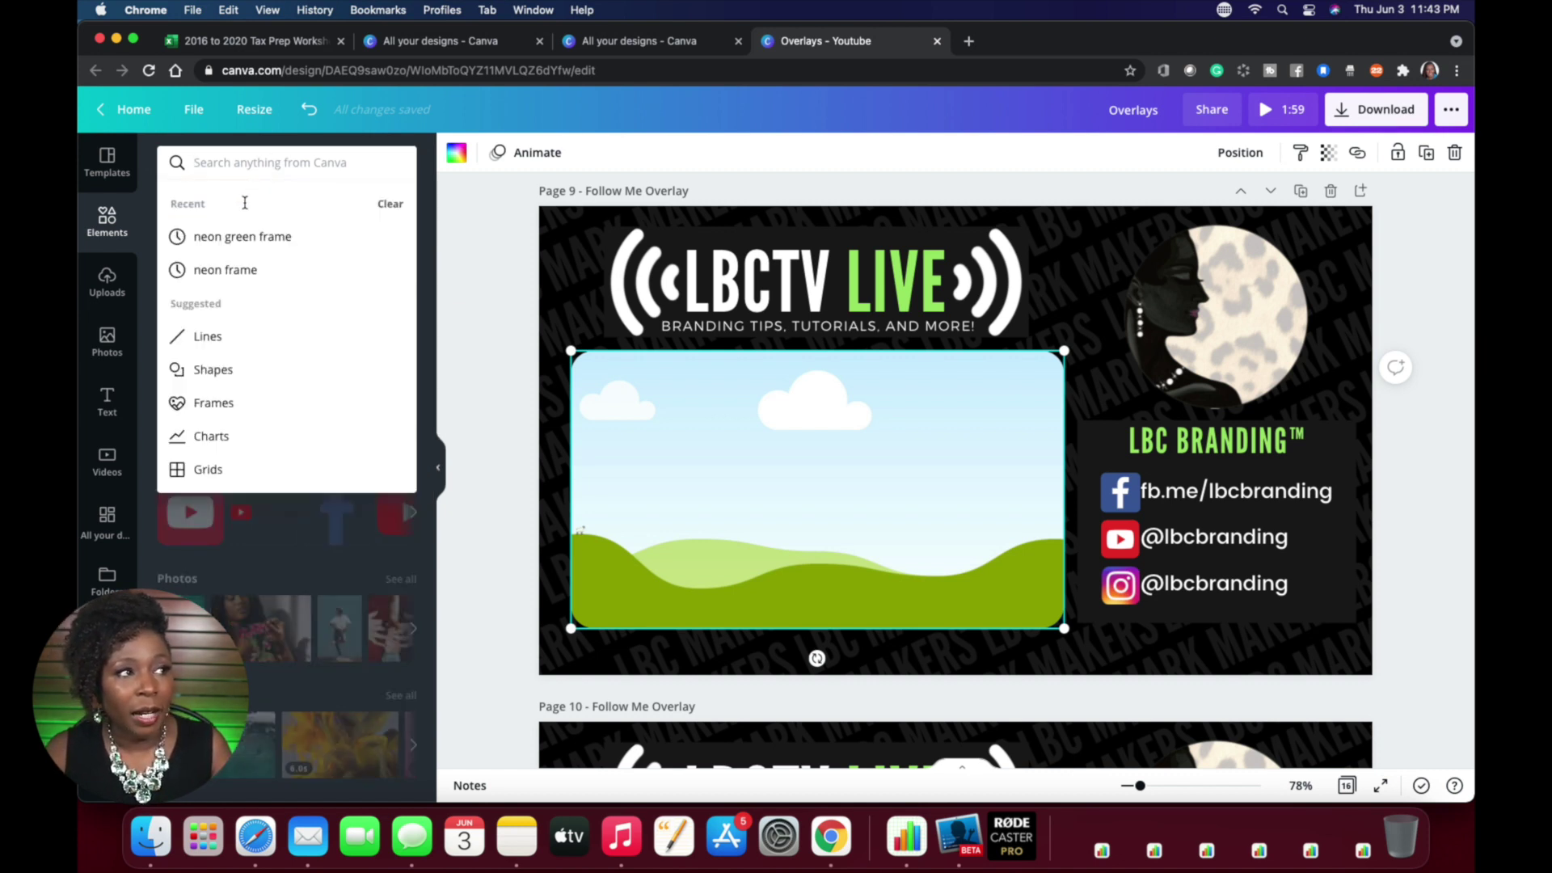
click(216, 247)
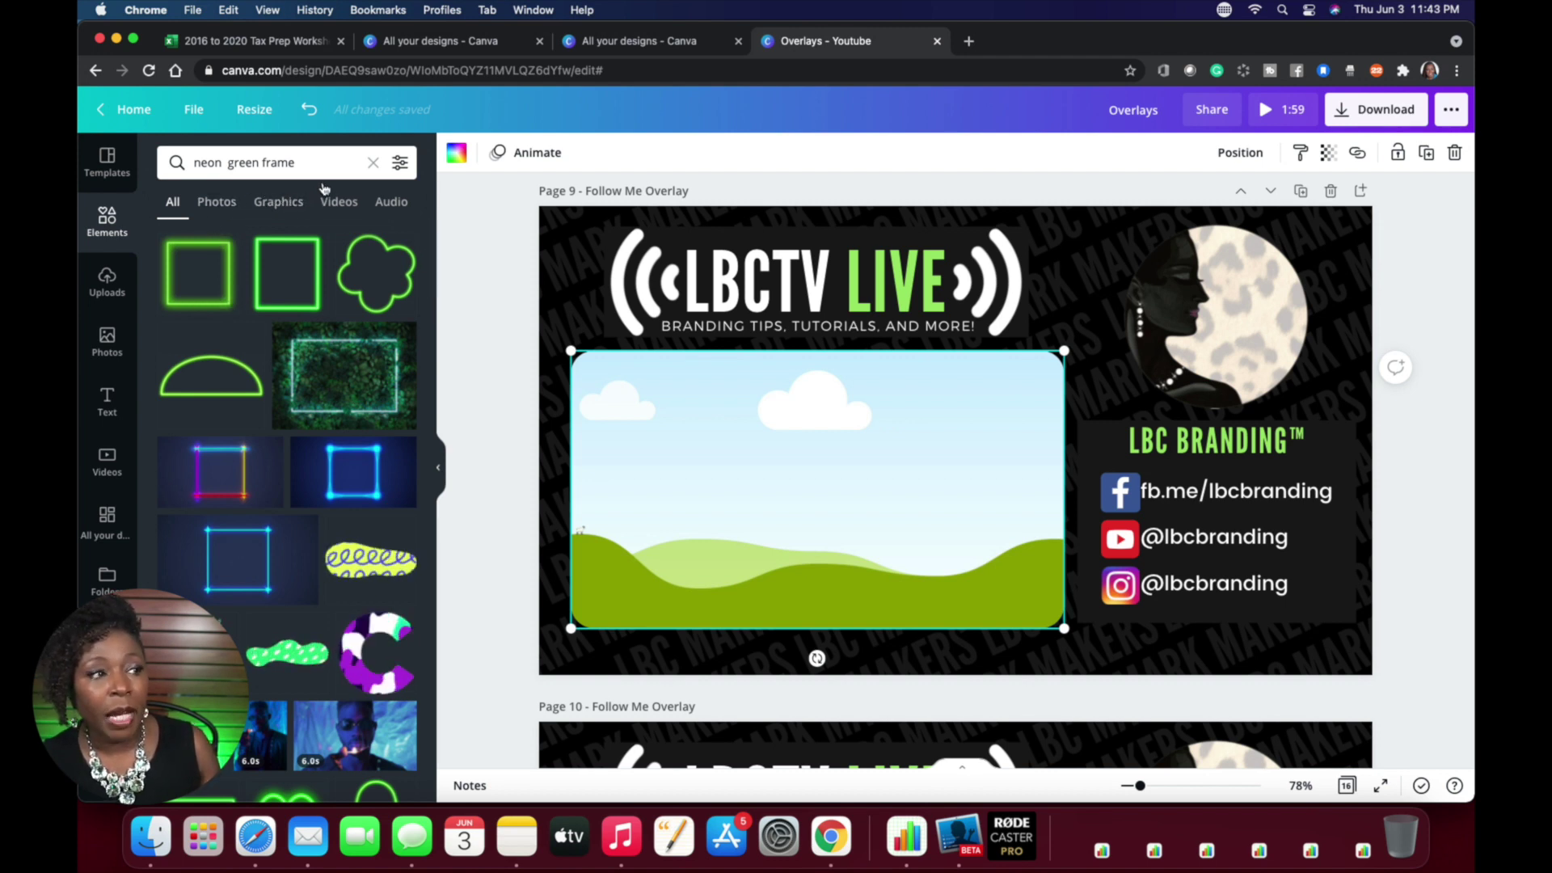
scroll(275, 352, down, 3)
scroll(275, 351, down, 10)
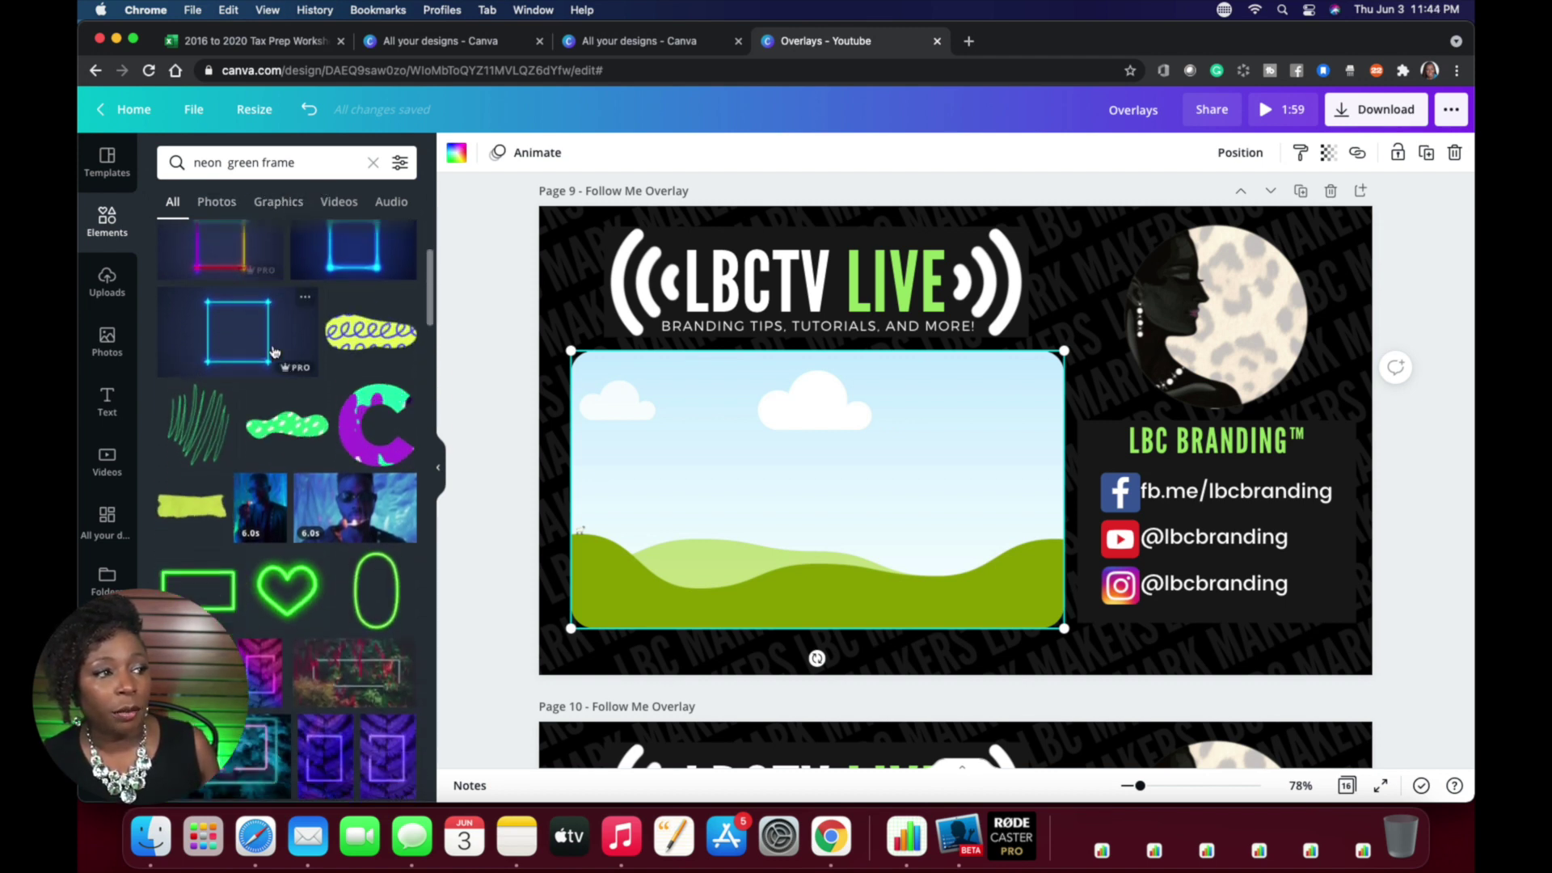
scroll(273, 351, down, 5)
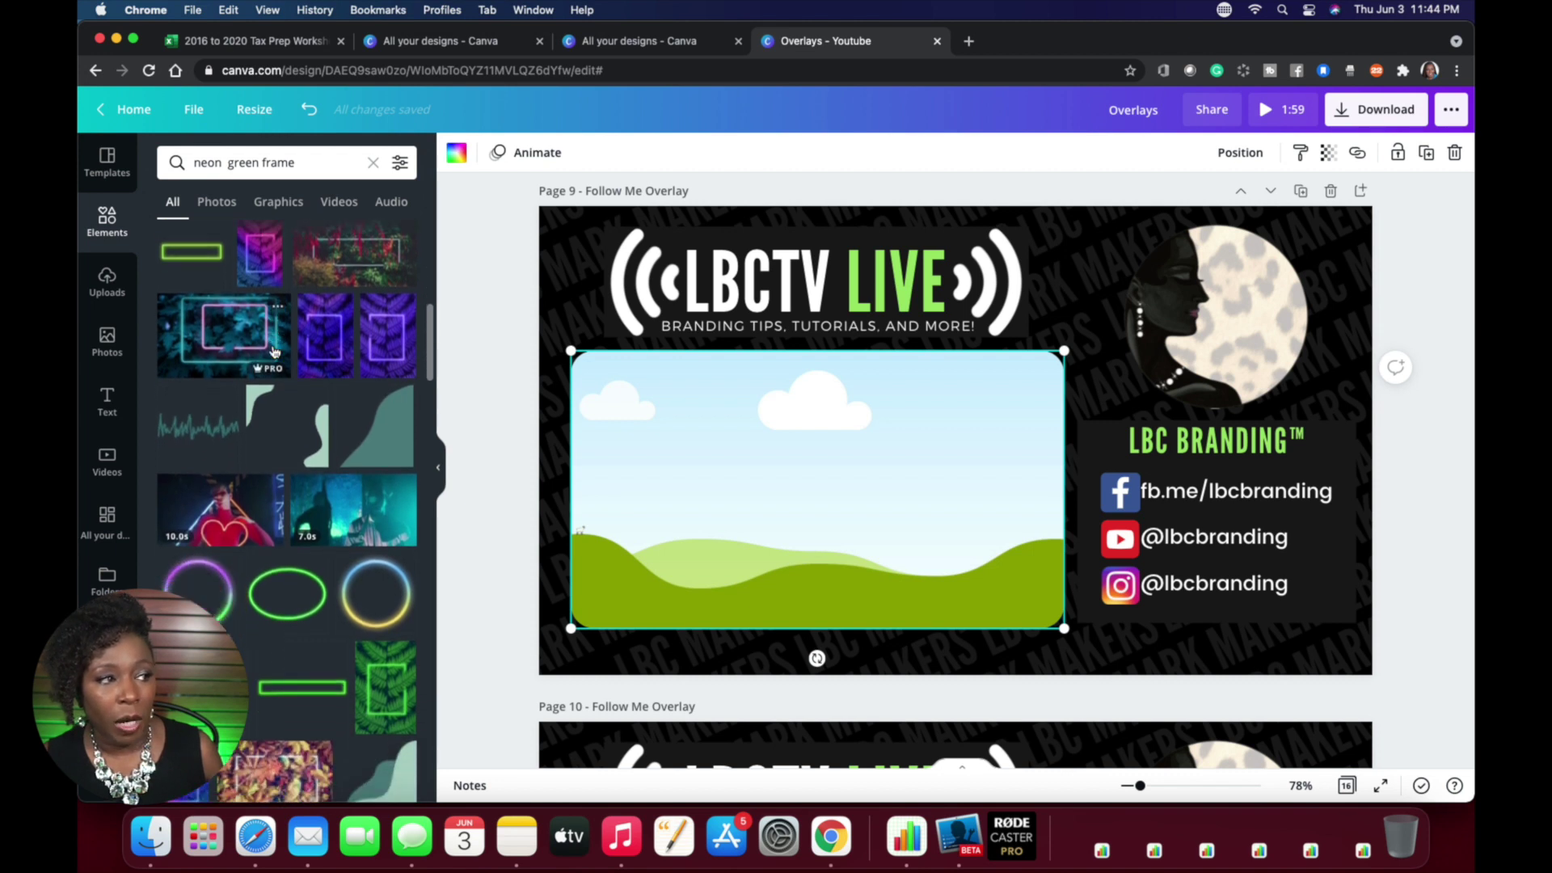
key(Escape)
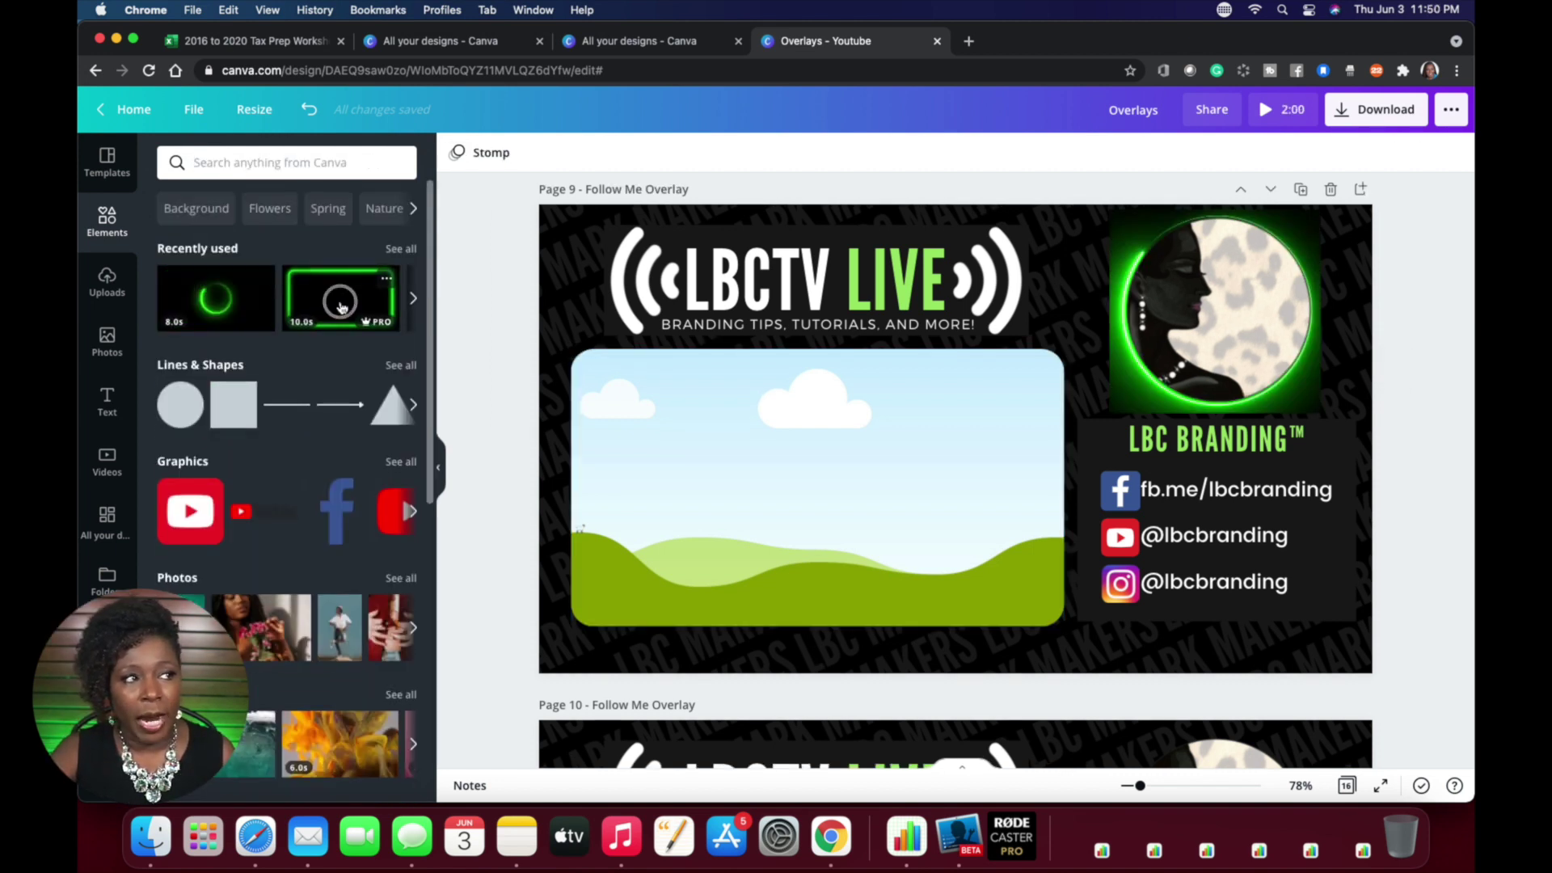
Place the 10-second green neon frame over the landscape placeholder and preview its animation
click(342, 307)
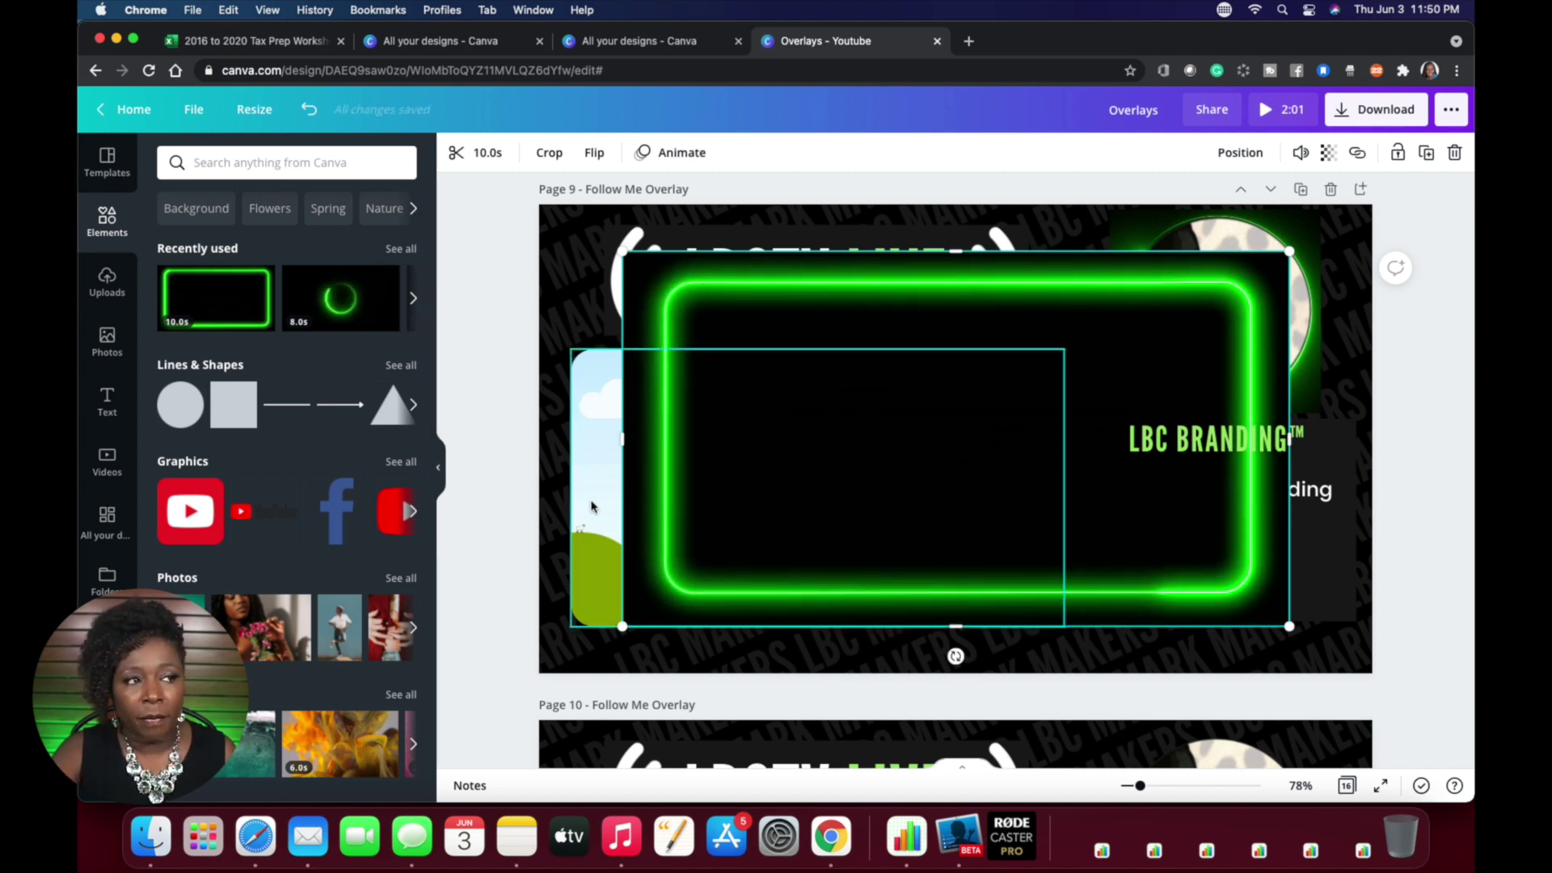
drag(897, 458, 1085, 382)
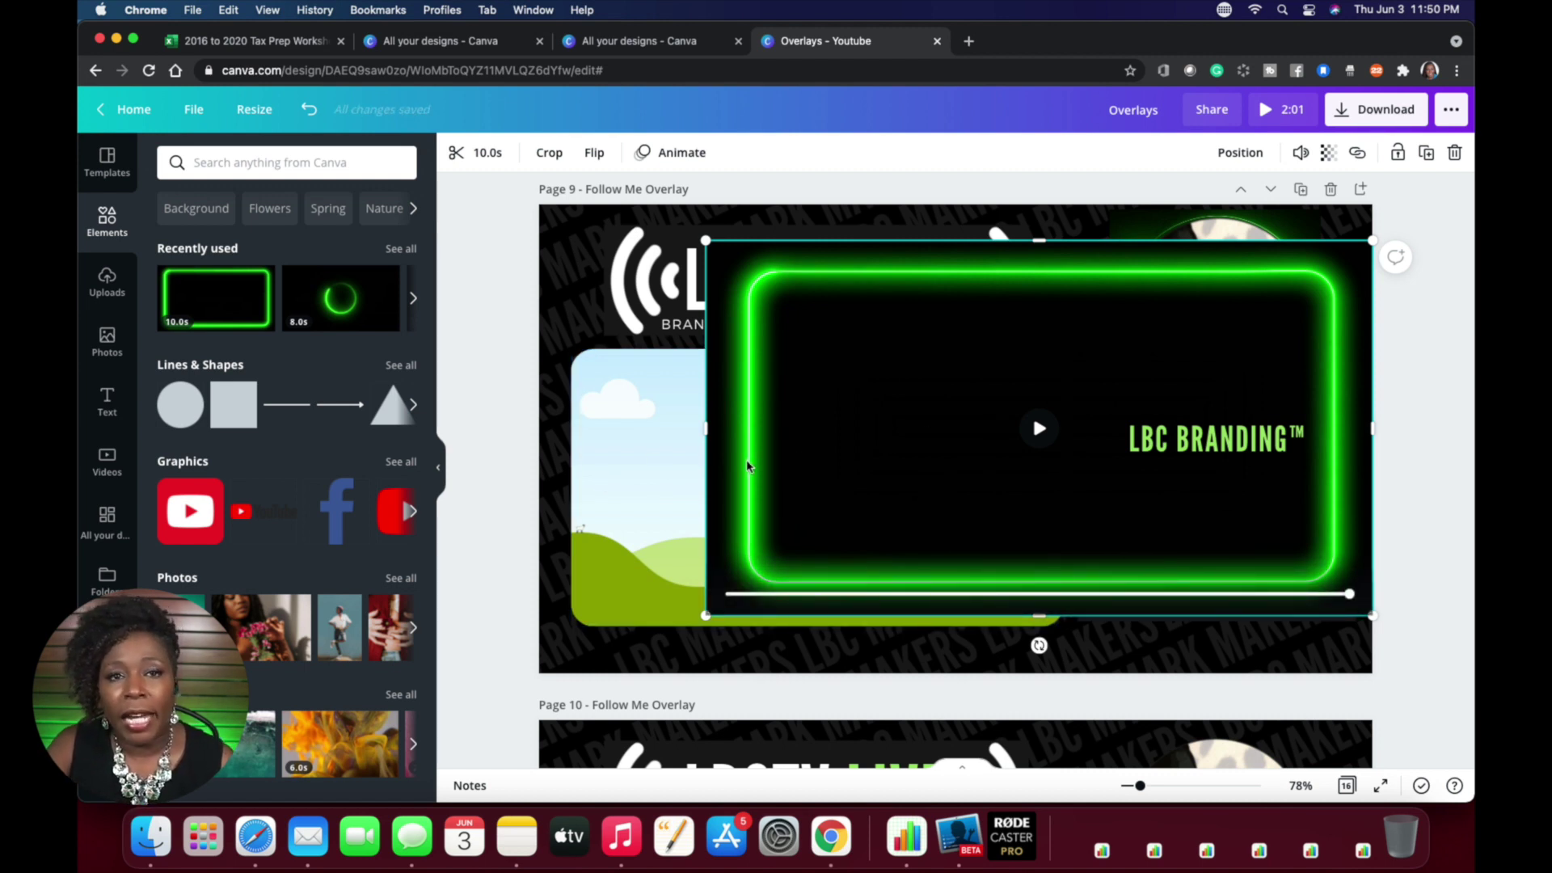
drag(990, 438, 997, 478)
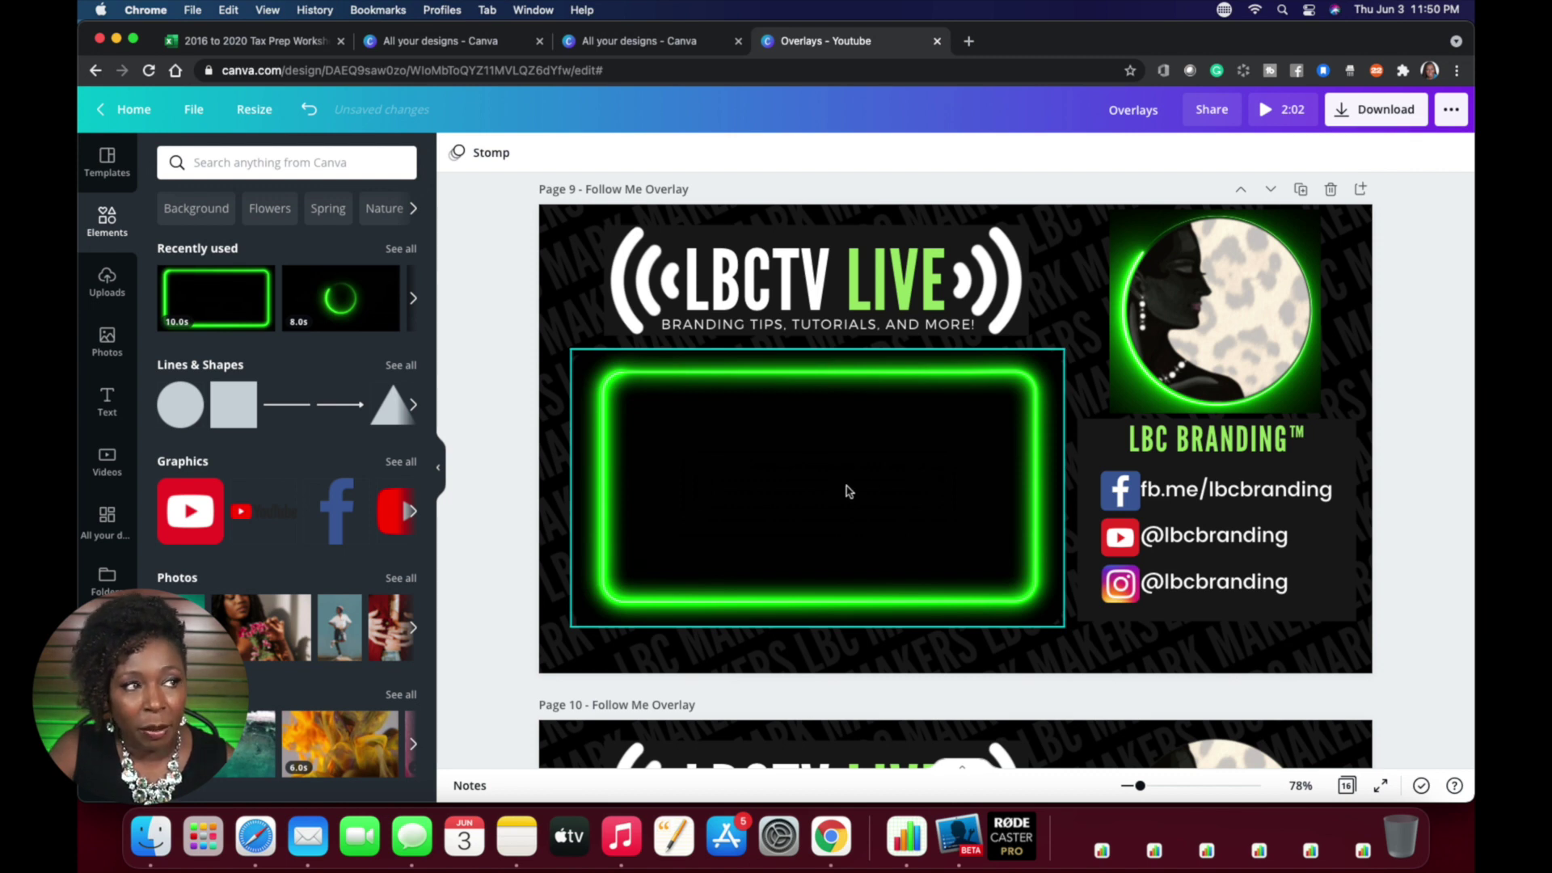
click(815, 483)
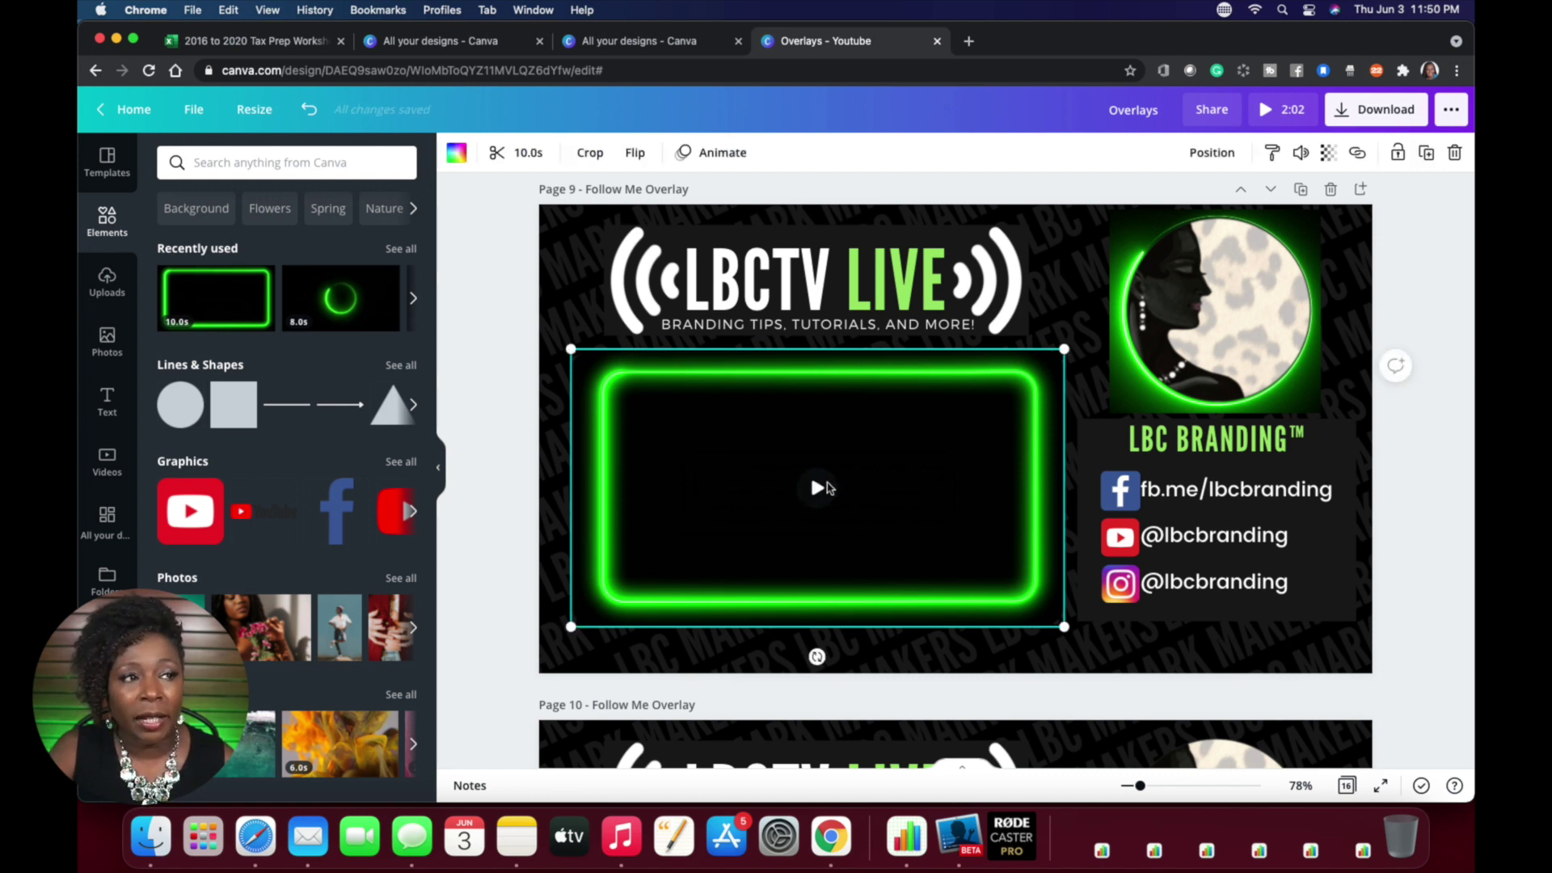
click(816, 487)
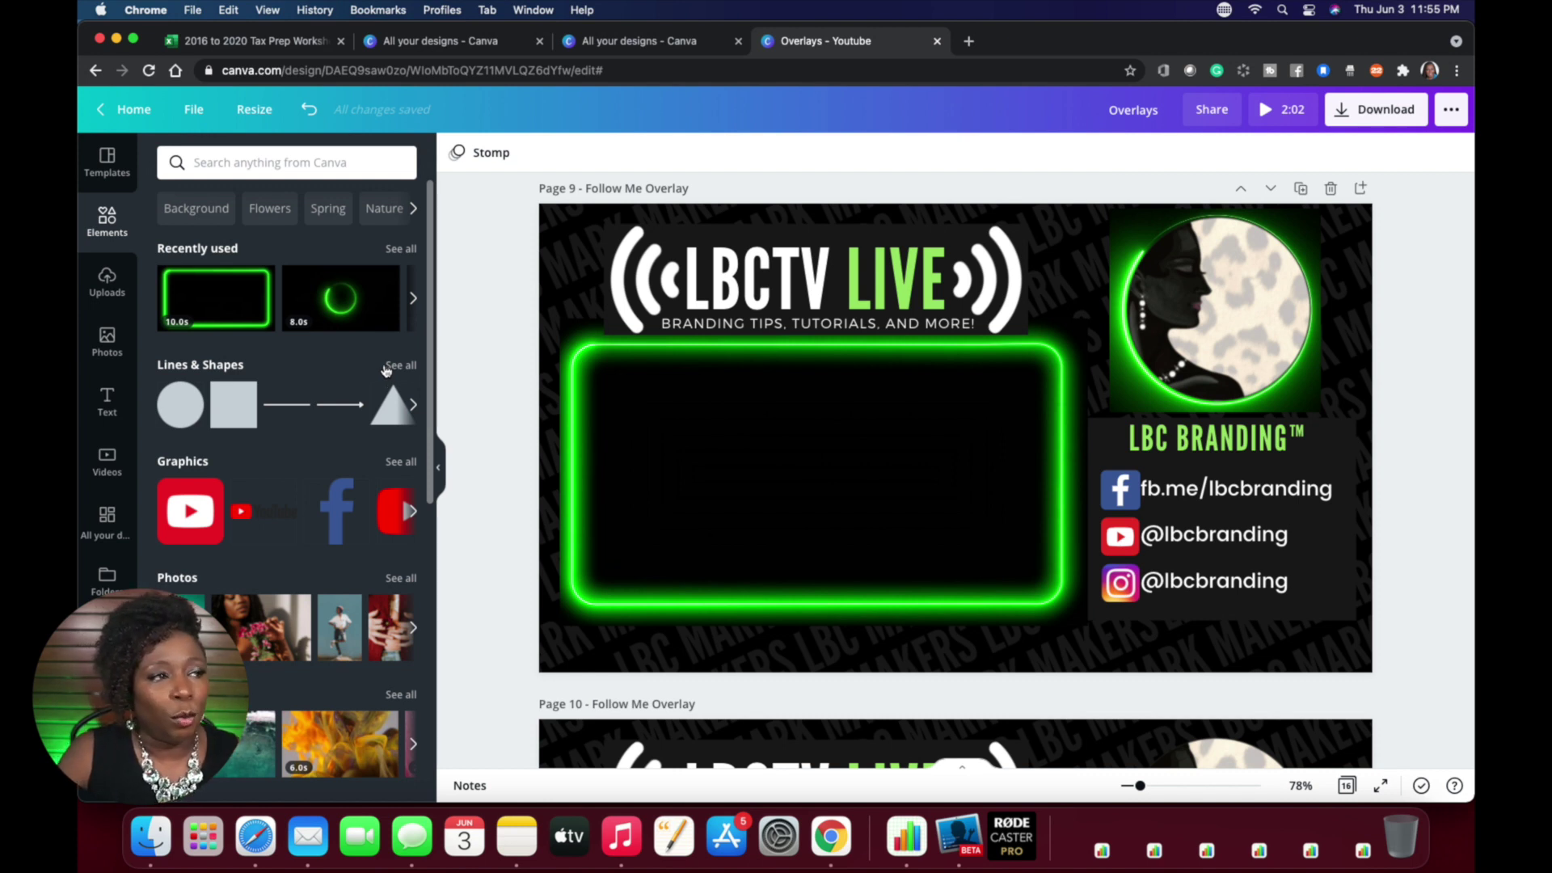
Widen the neon frame slightly to the left and realign it
click(560, 486)
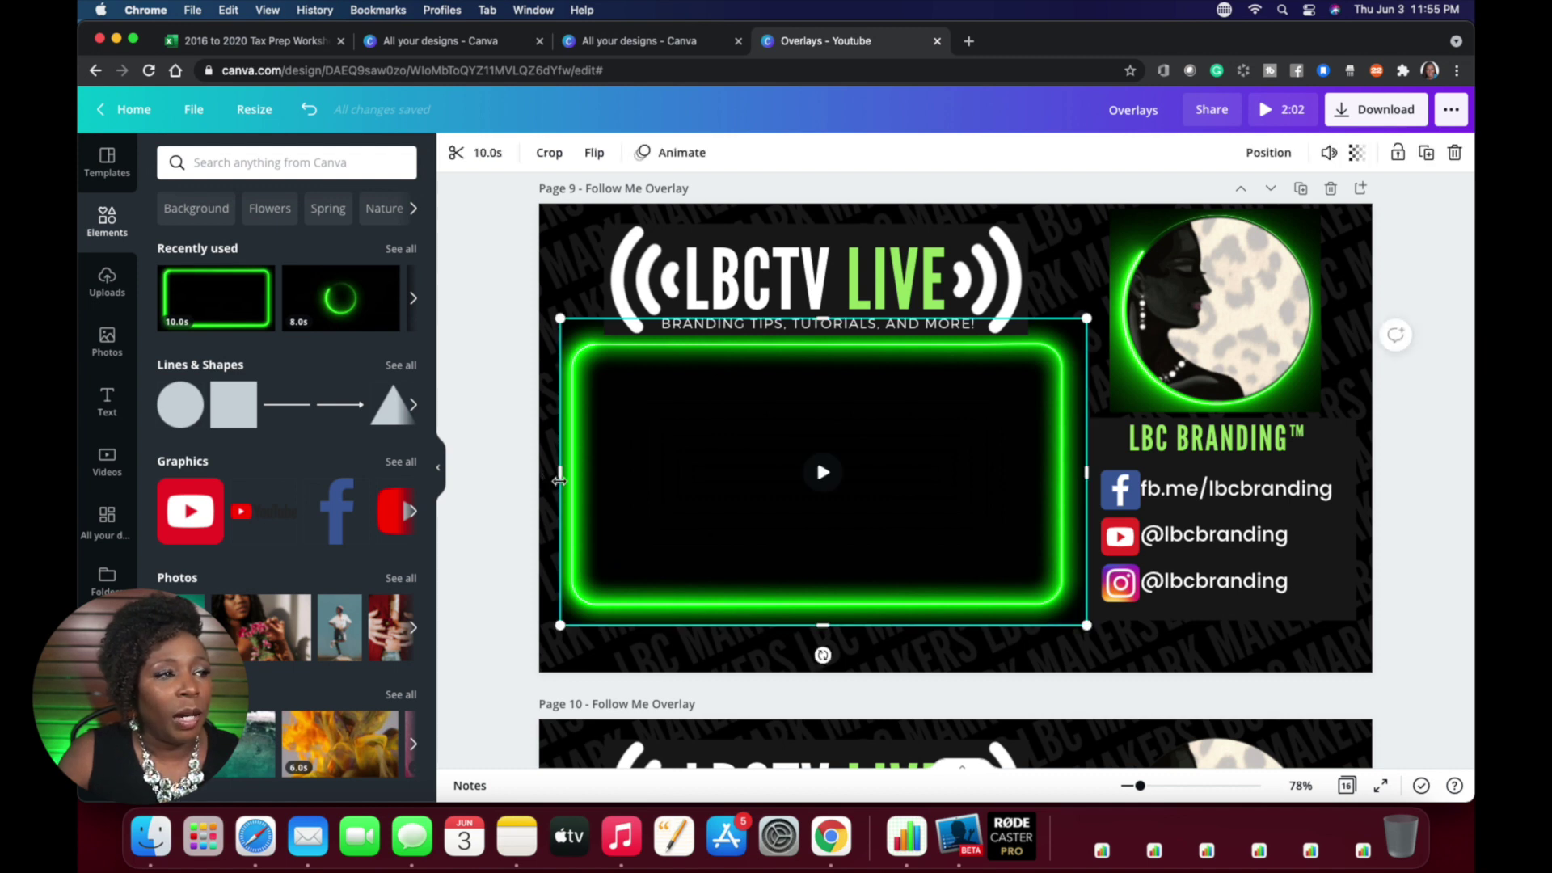
drag(557, 479, 551, 473)
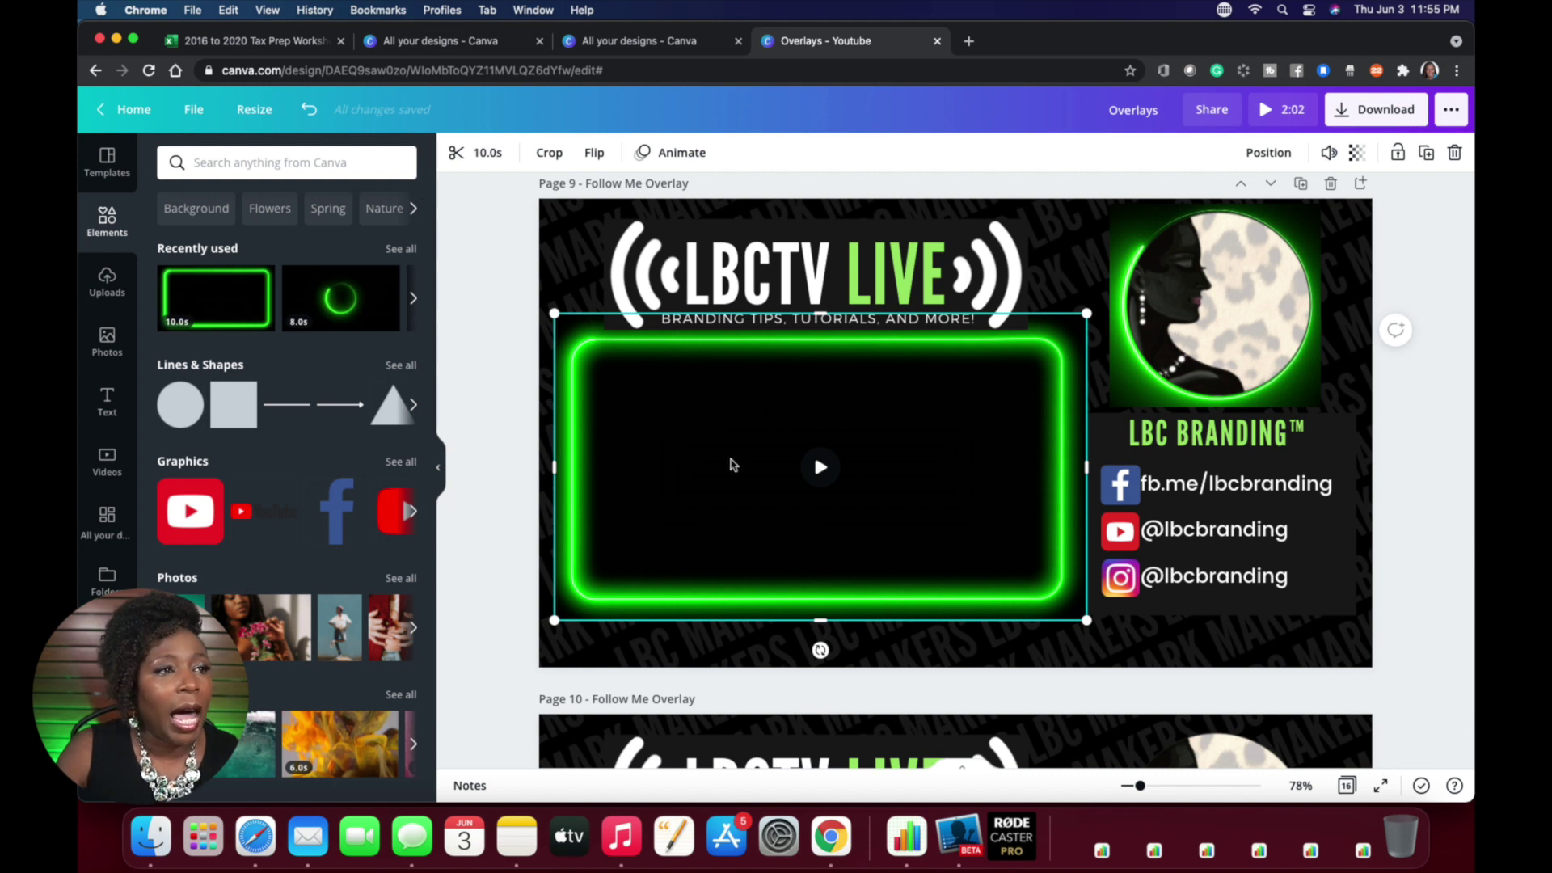
drag(732, 460, 730, 460)
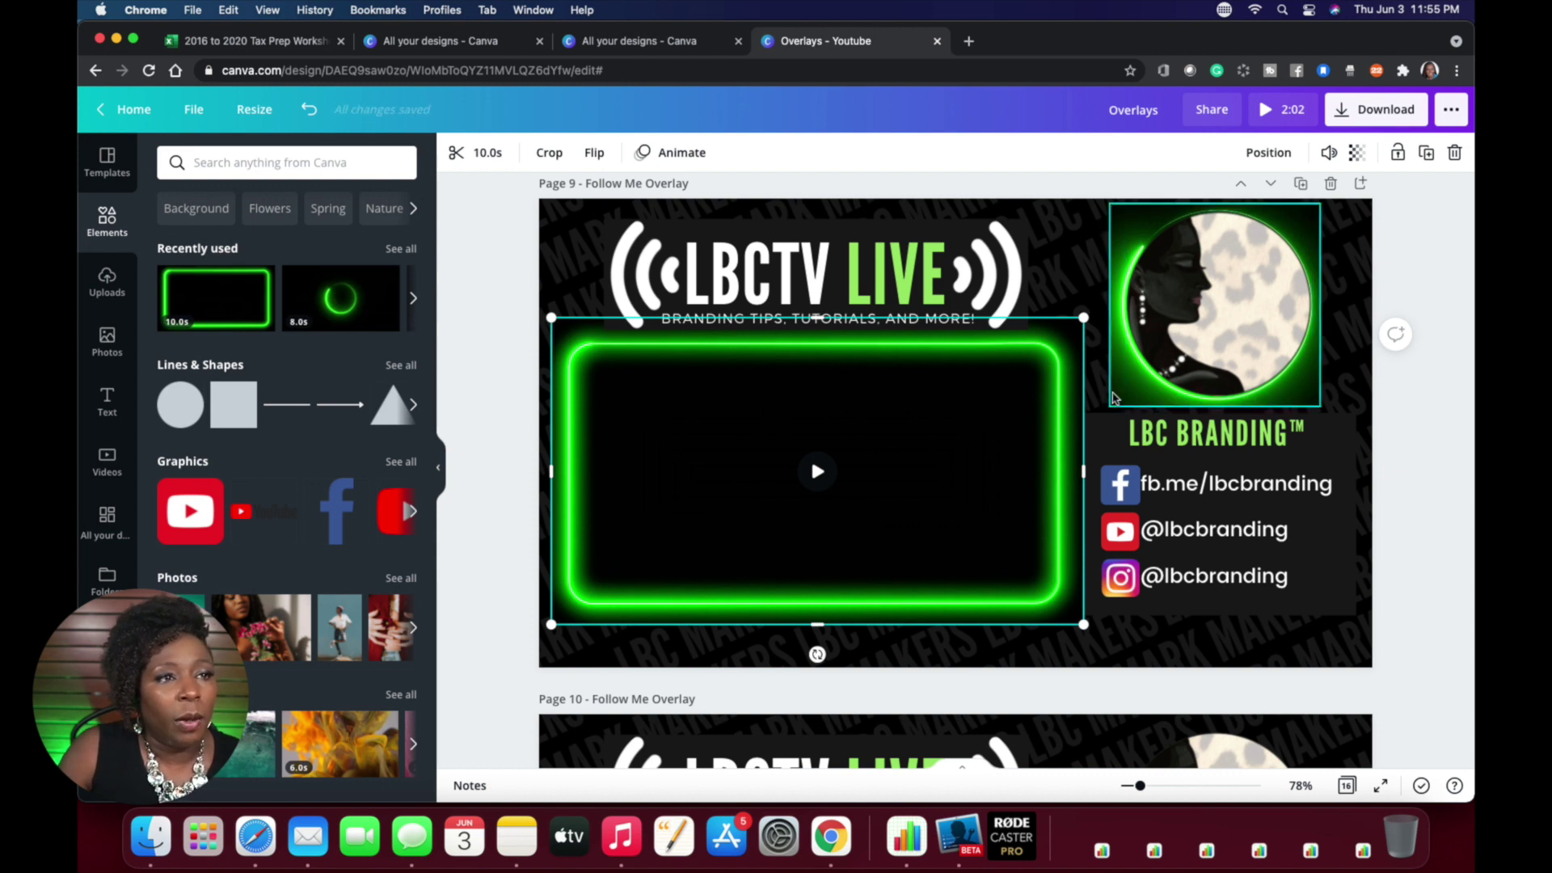
Delete the glowing green ring around the profile portrait
click(1150, 394)
click(1350, 394)
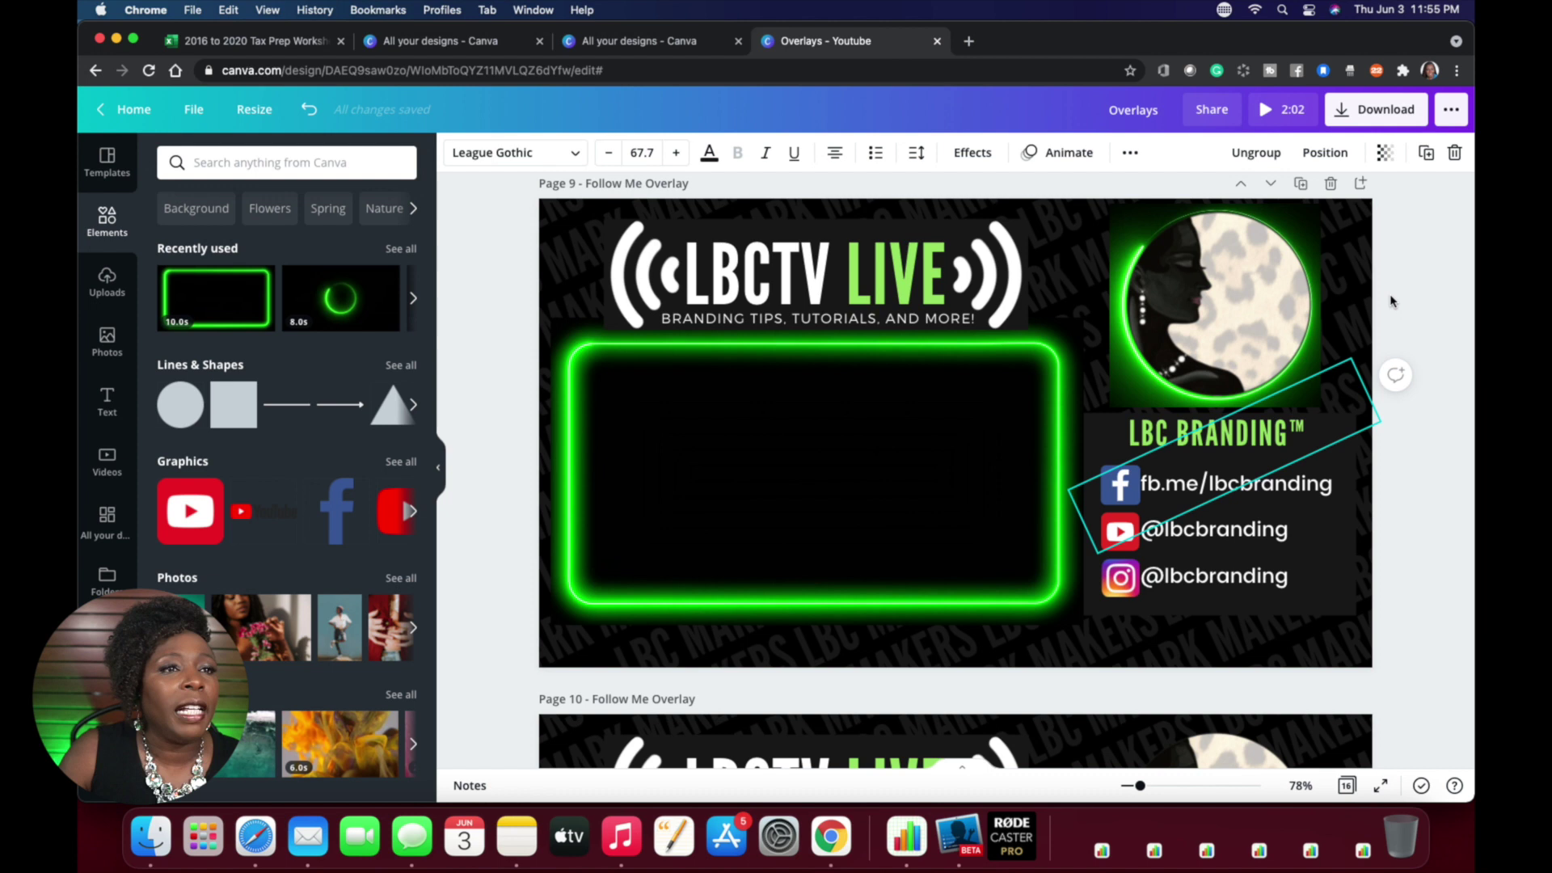
click(1374, 275)
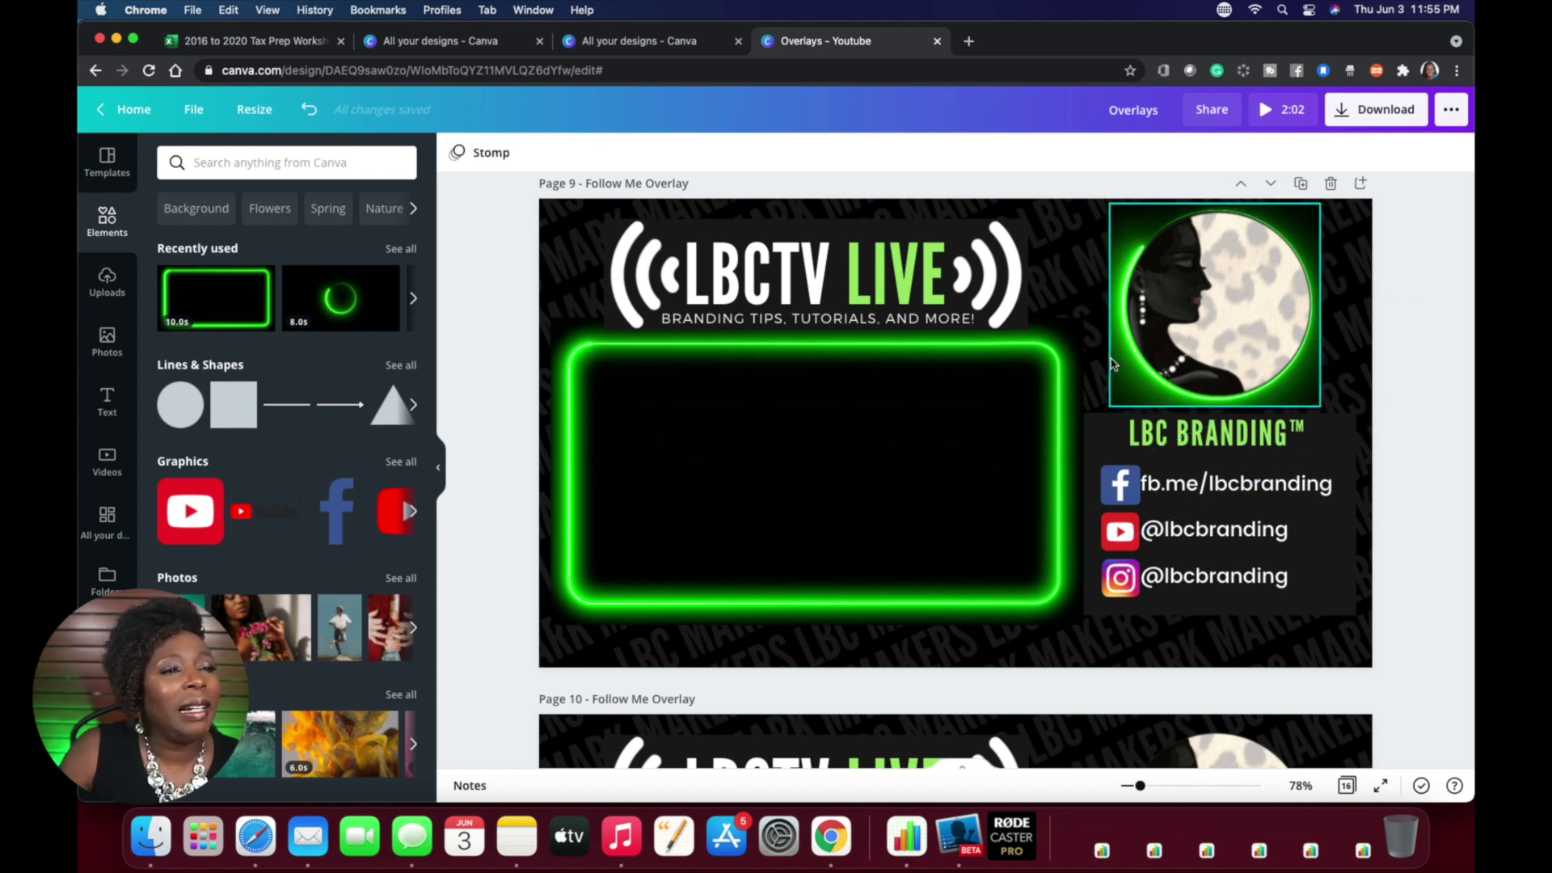
click(1143, 340)
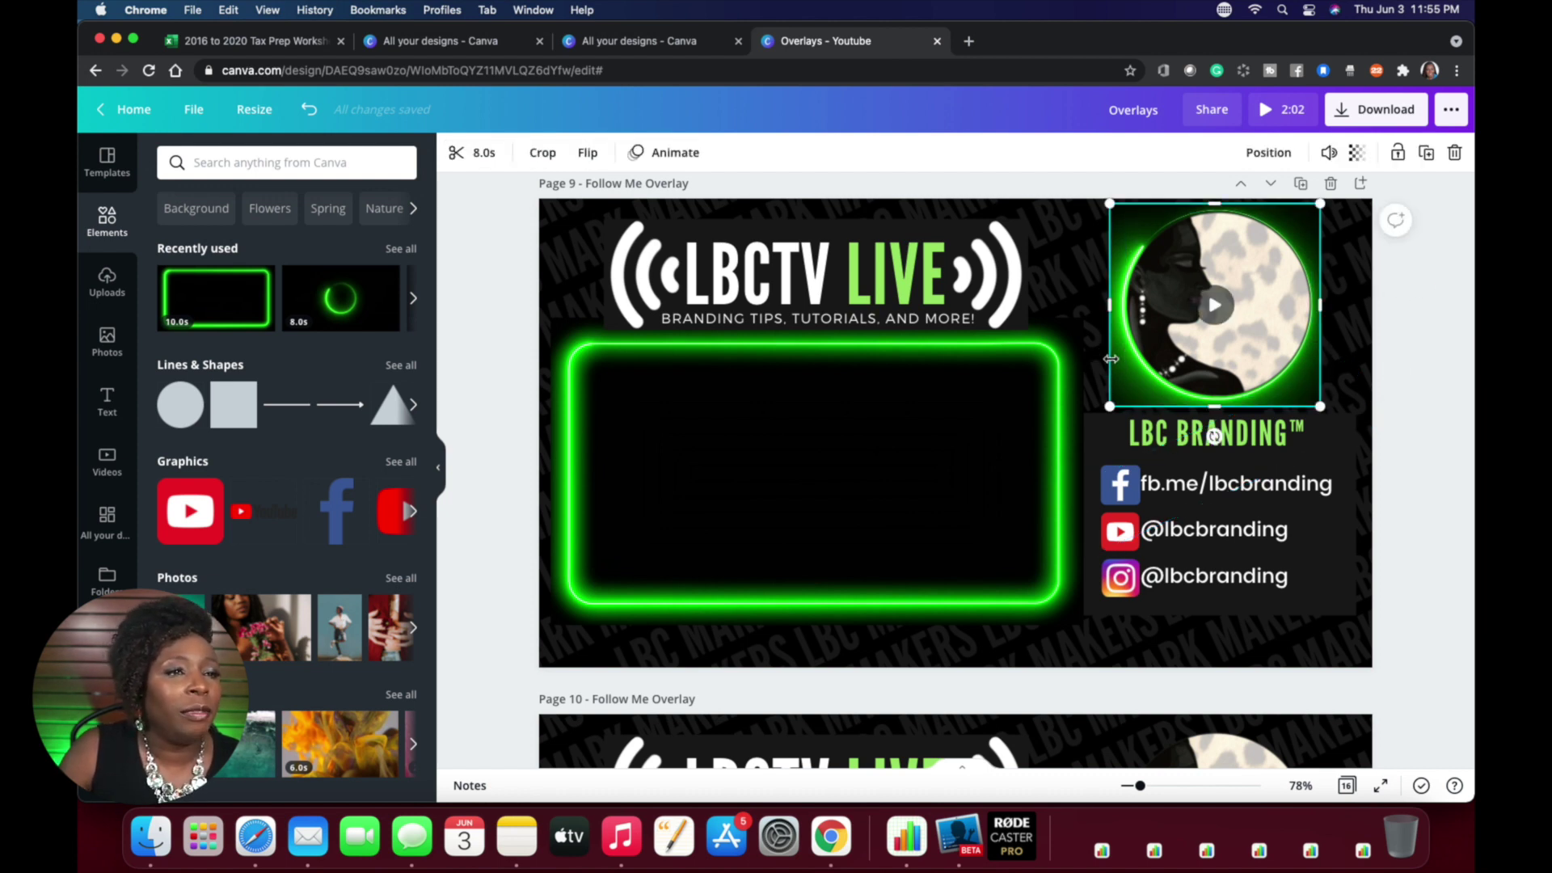
click(1455, 156)
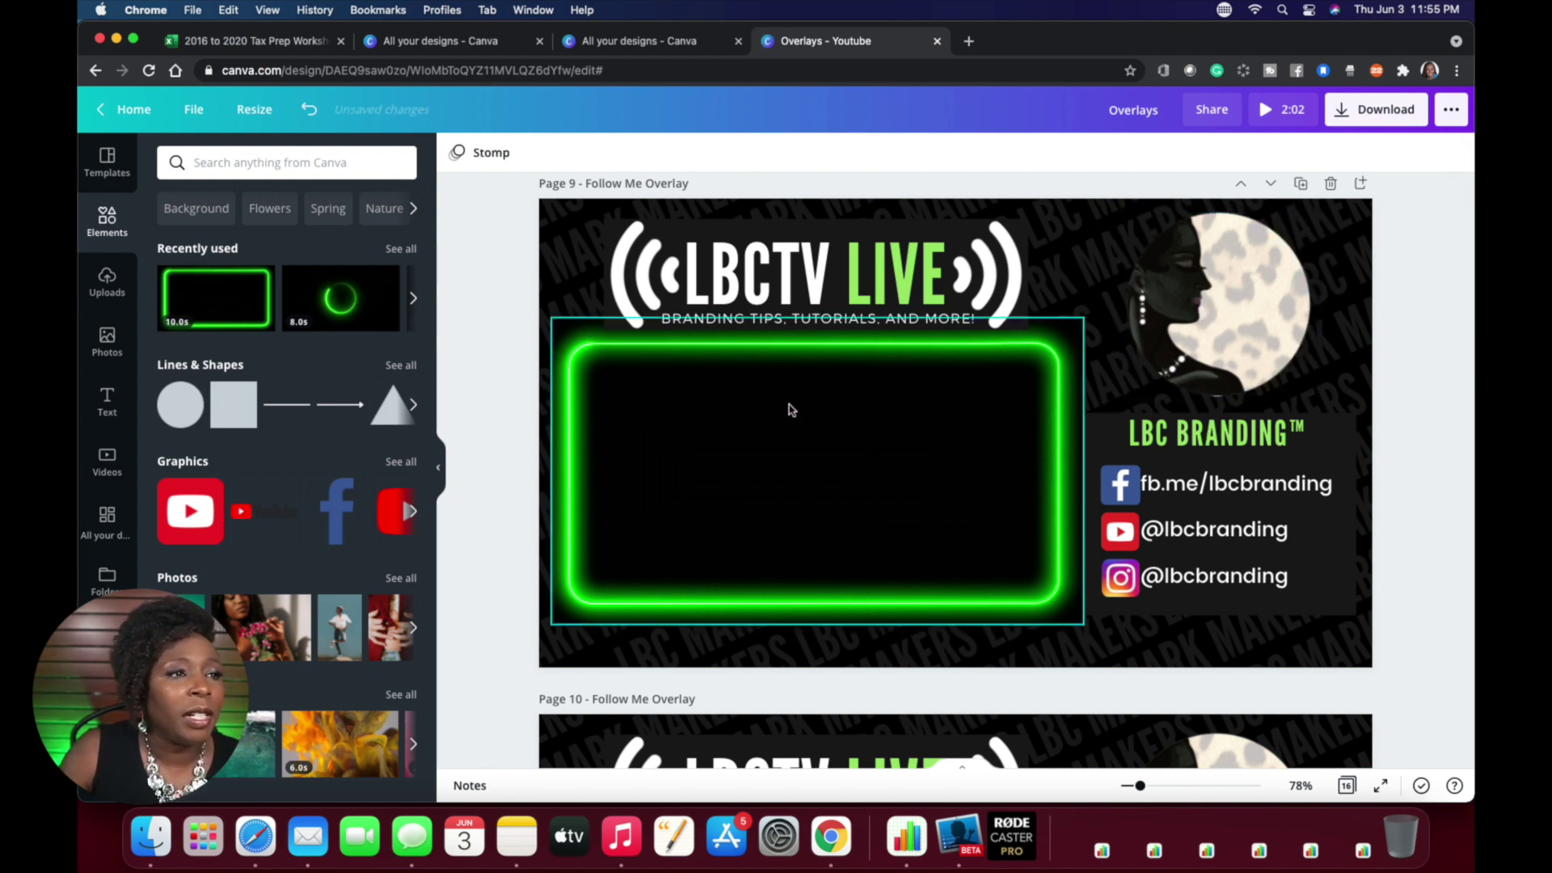
click(831, 469)
click(831, 469)
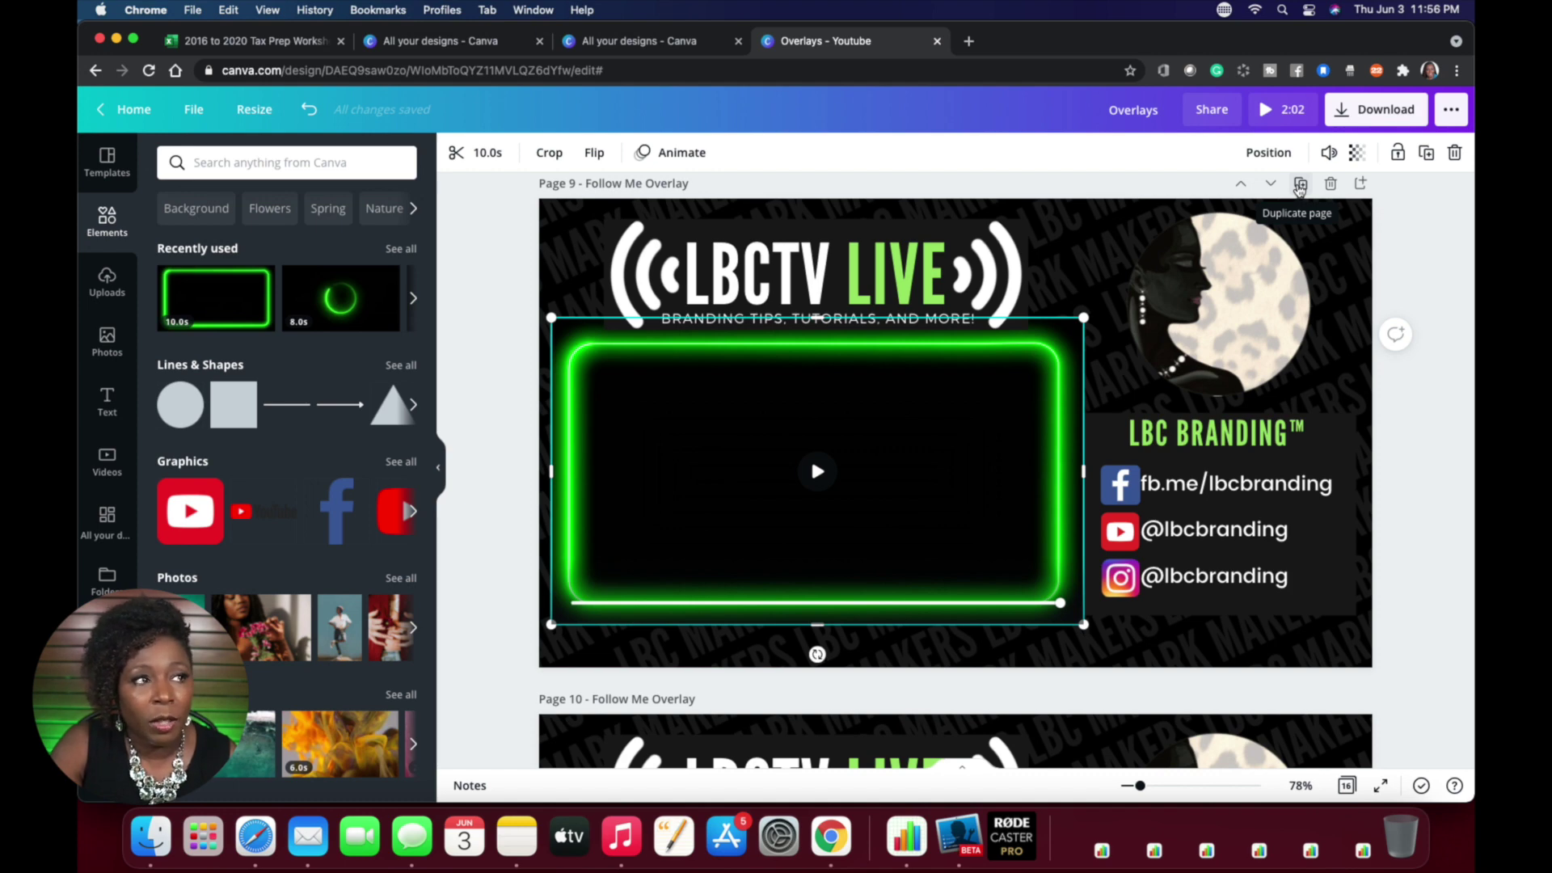
Duplicate the Page 9 Follow Me Overlay three times, making consecutive copies
click(1299, 185)
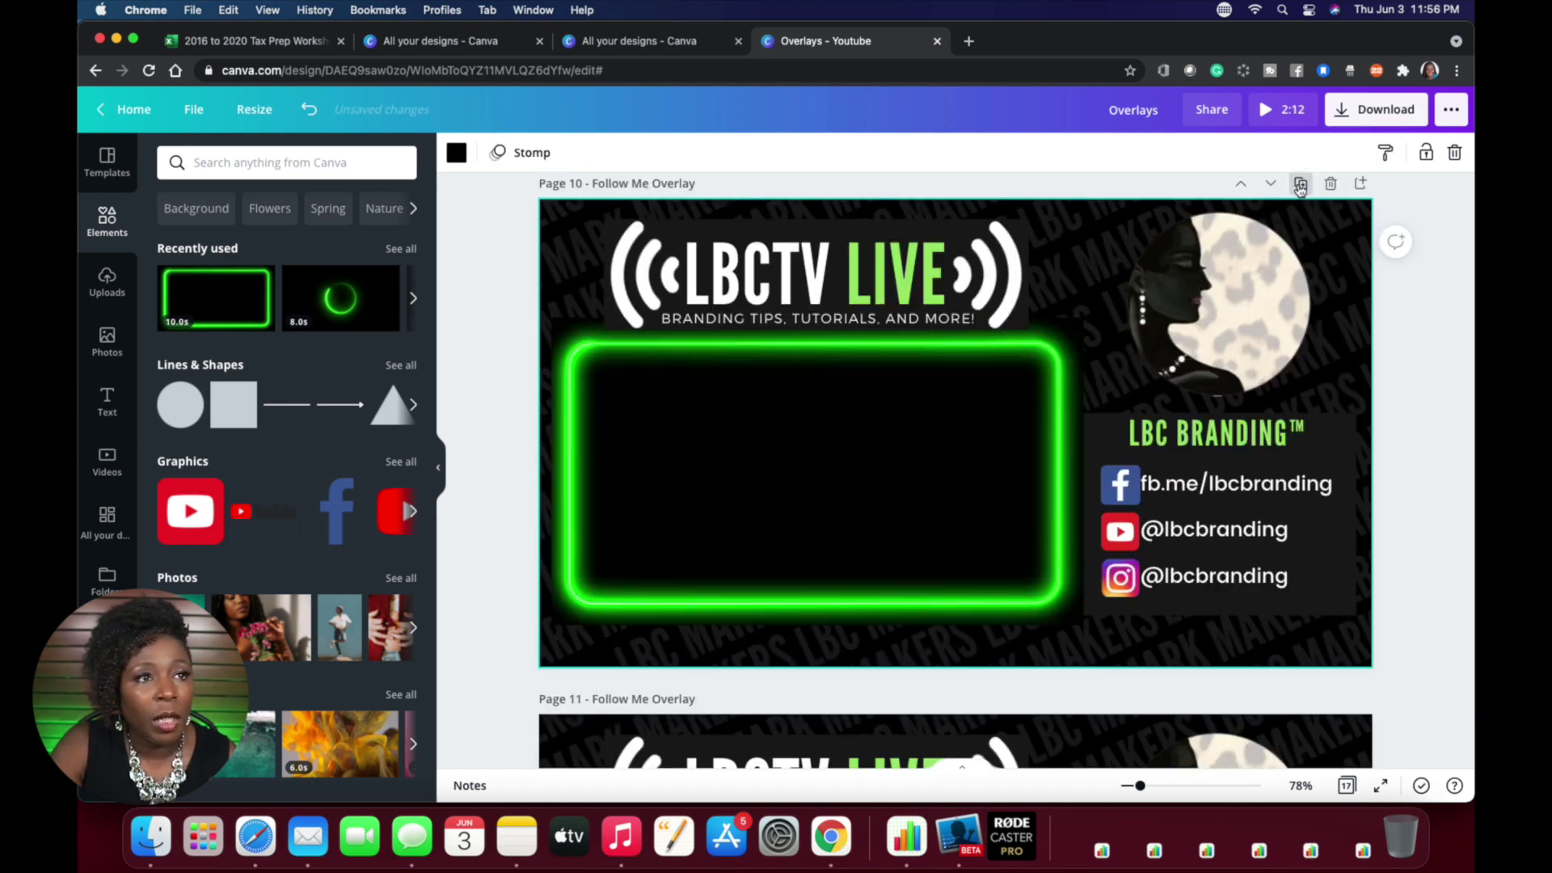
click(1302, 211)
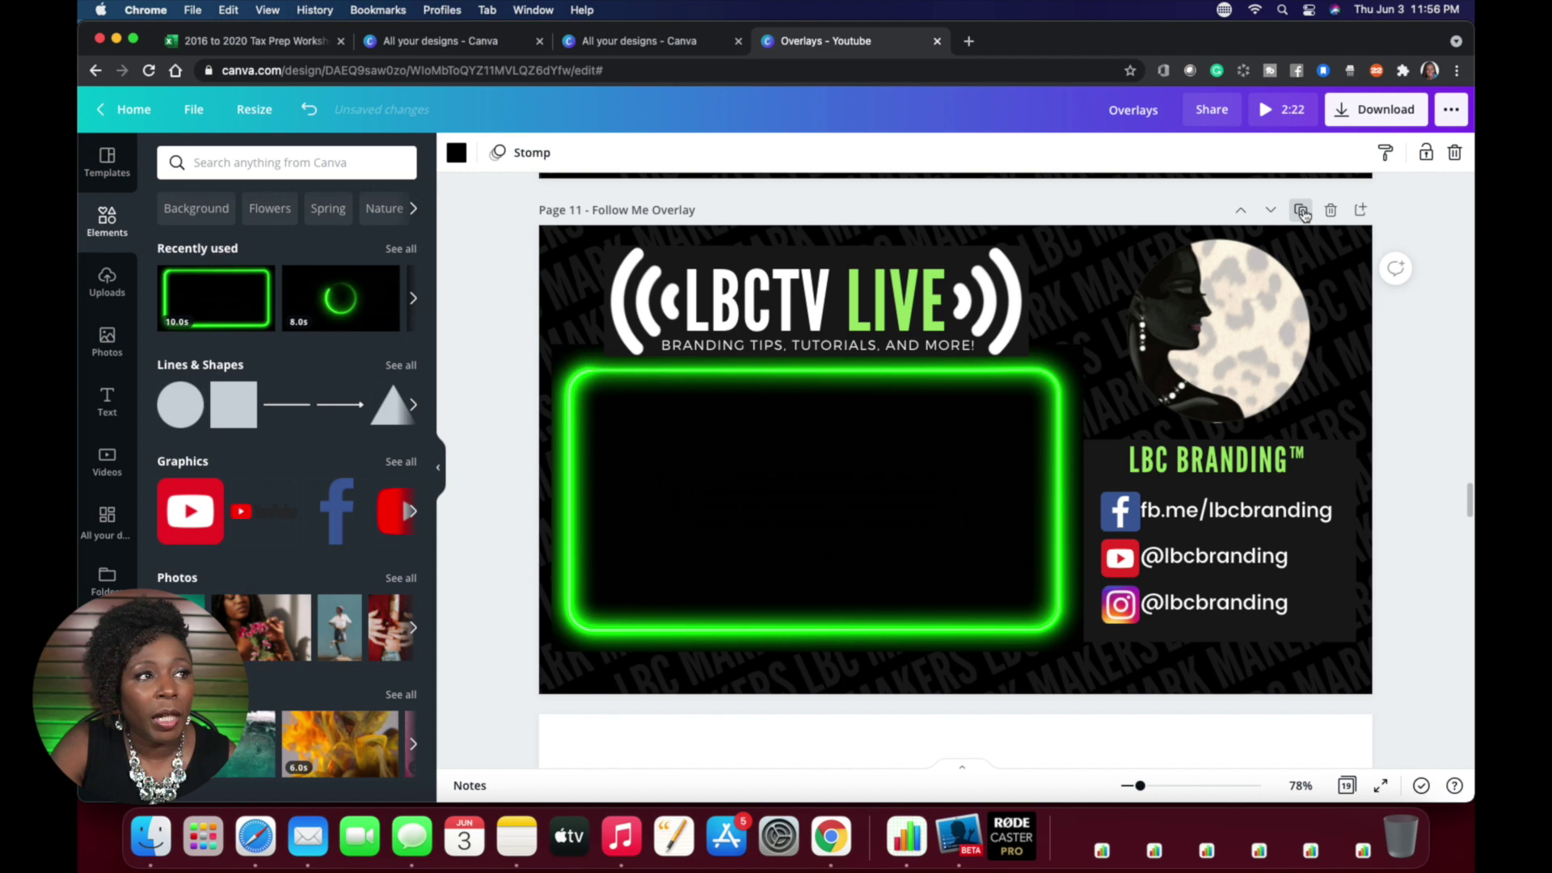
click(1301, 211)
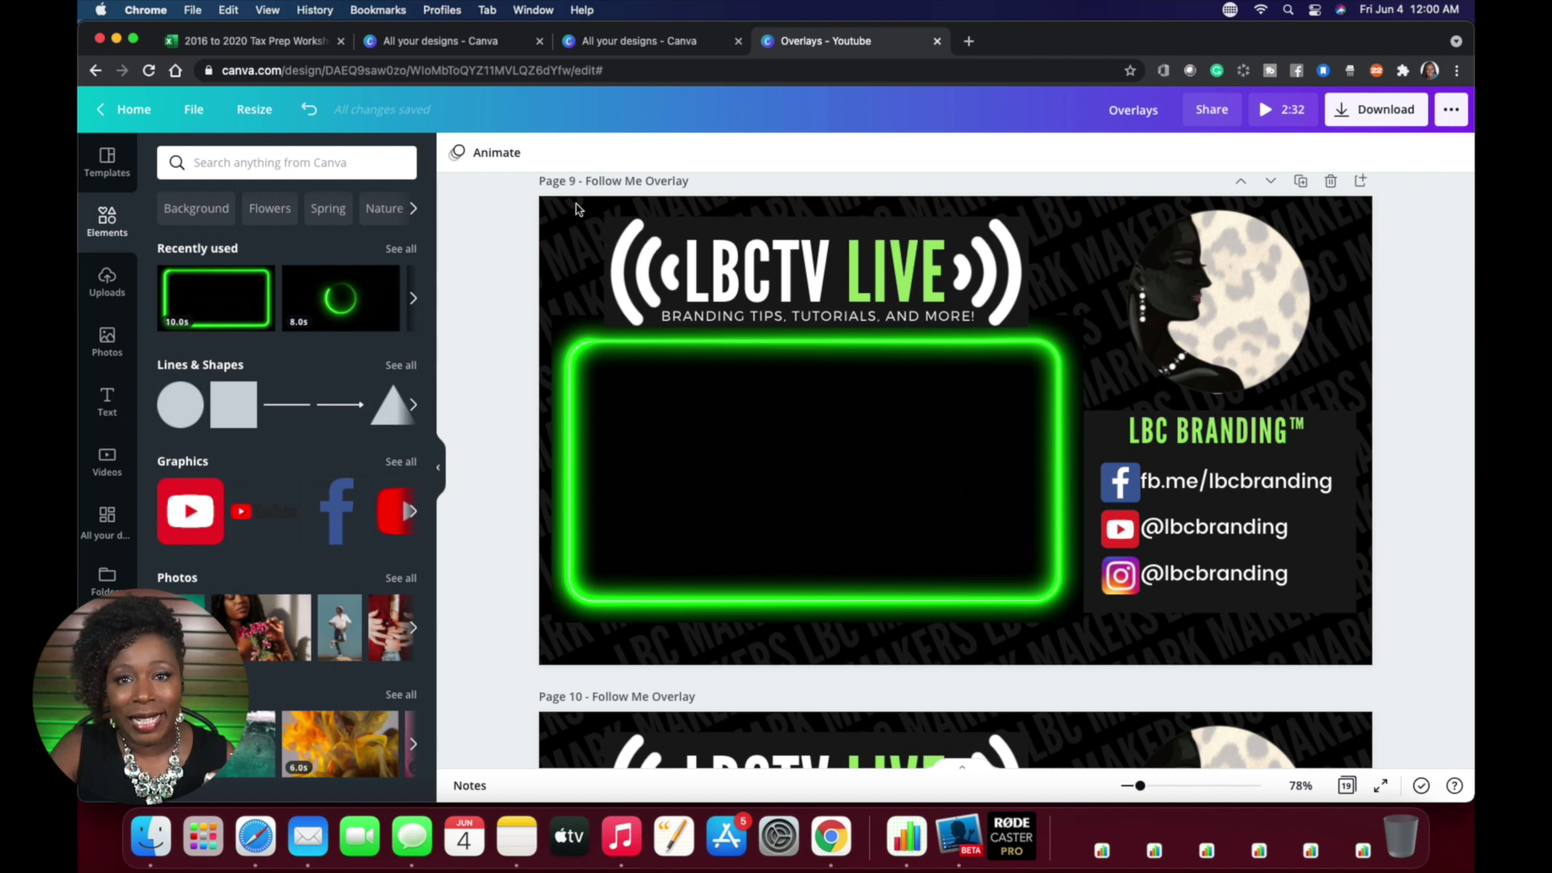
Open the Page Animations list for Page 9 and browse the available options
click(496, 155)
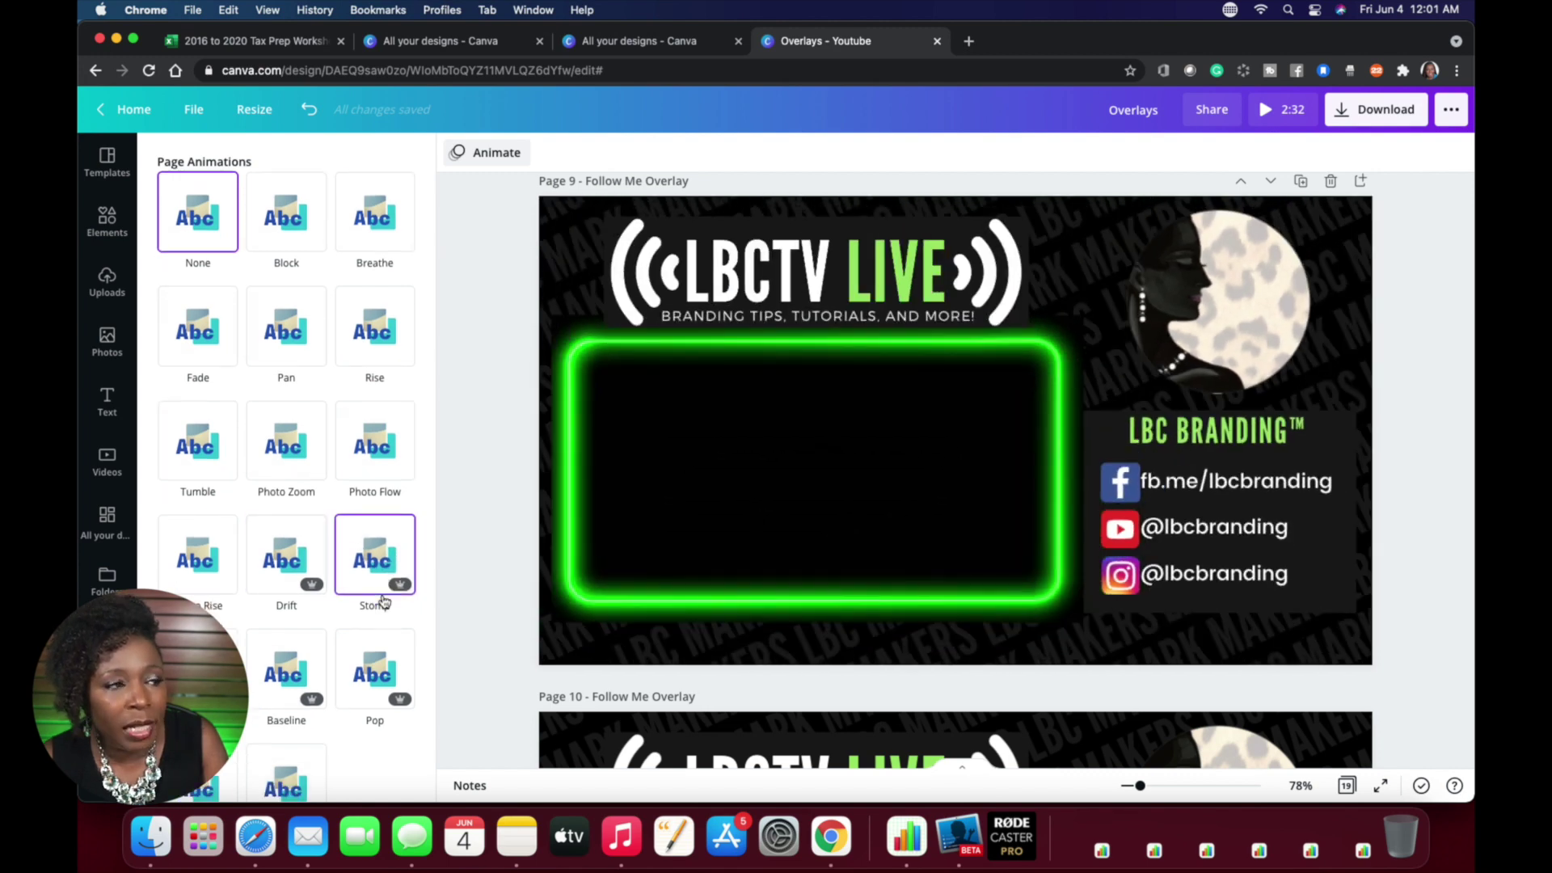
scroll(382, 600, down, 3)
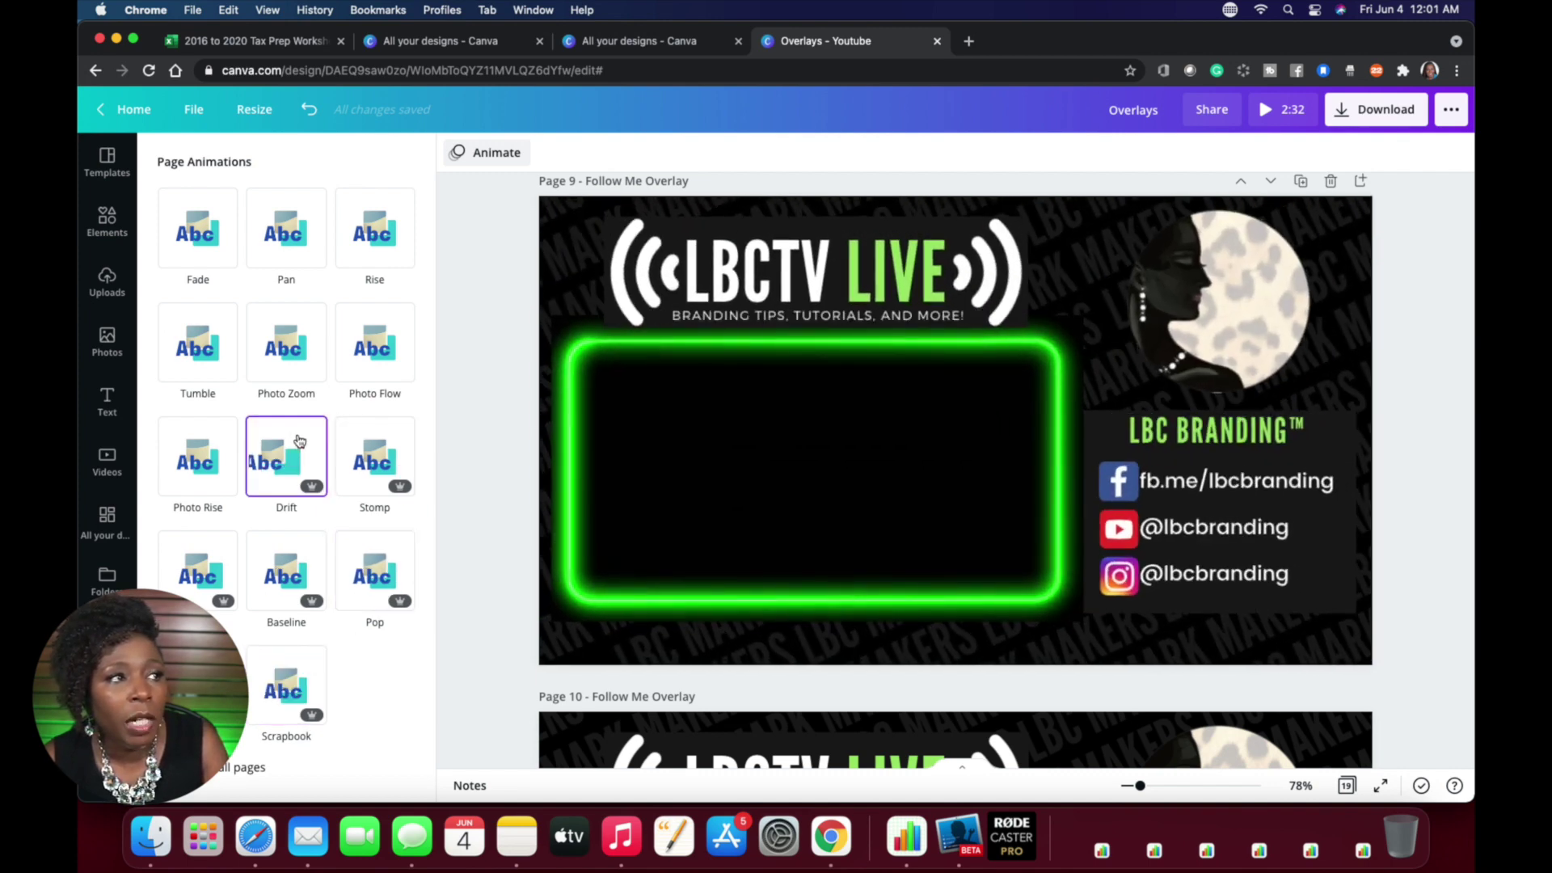
scroll(299, 440, up, 2)
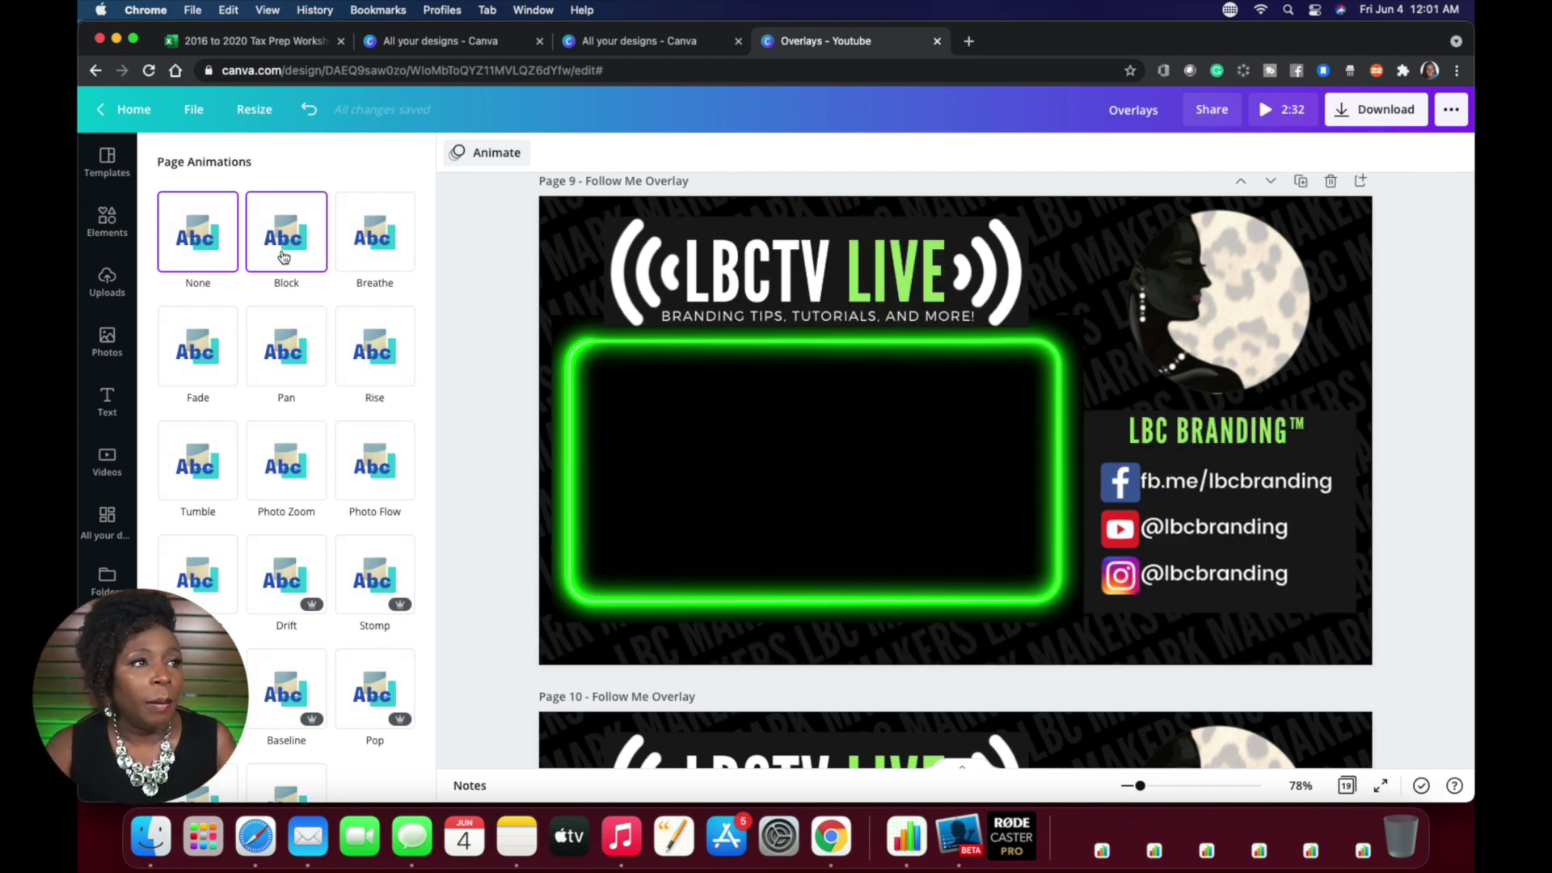
Apply the Block page animation to Page 9
click(286, 254)
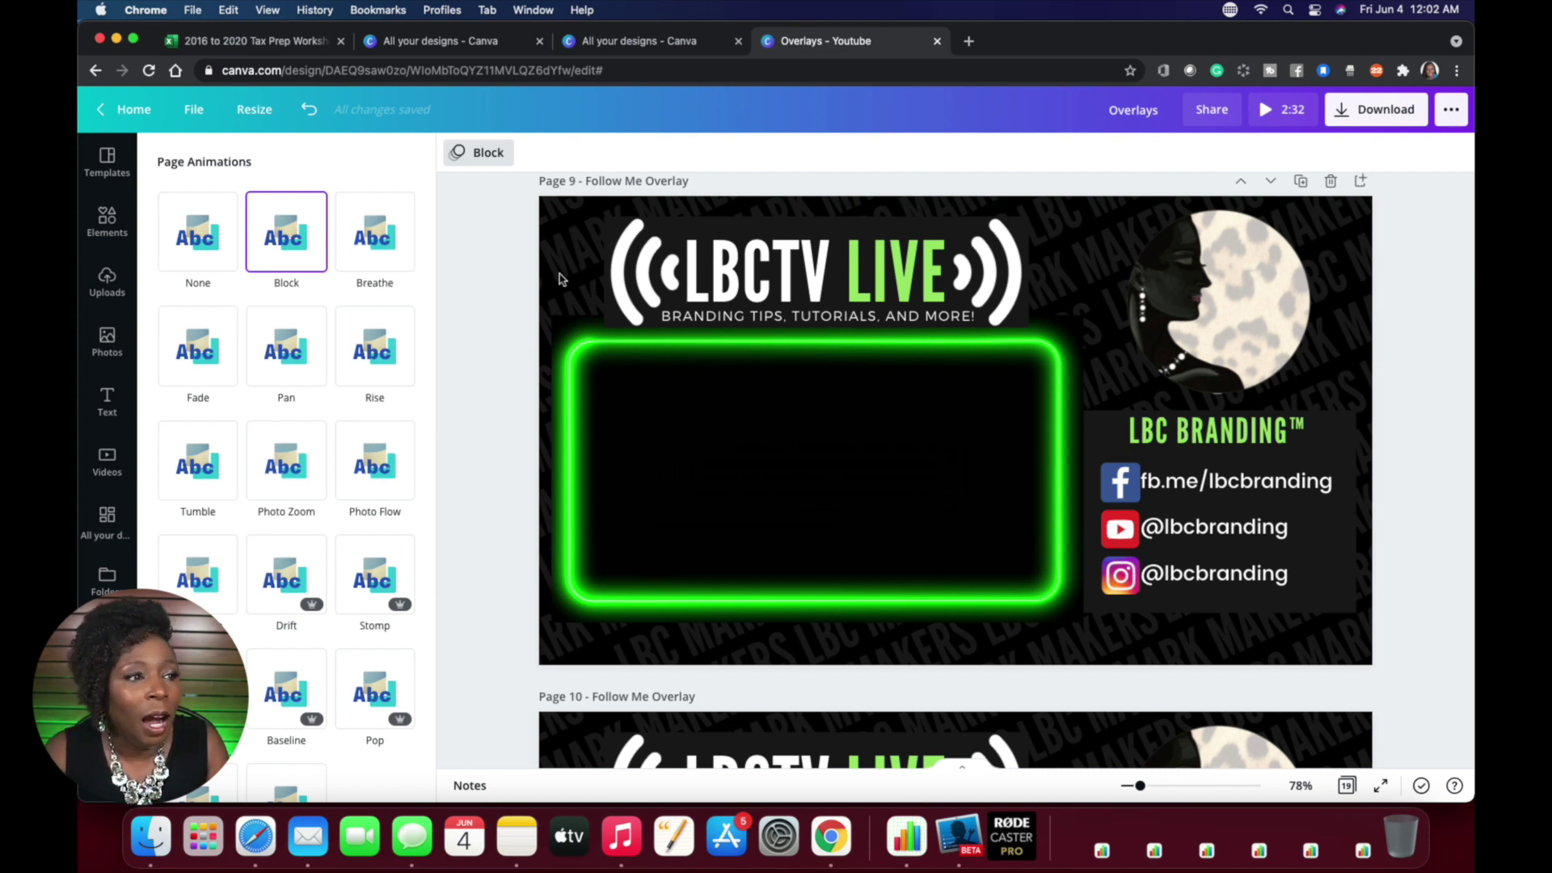
scroll(532, 459, down, 1)
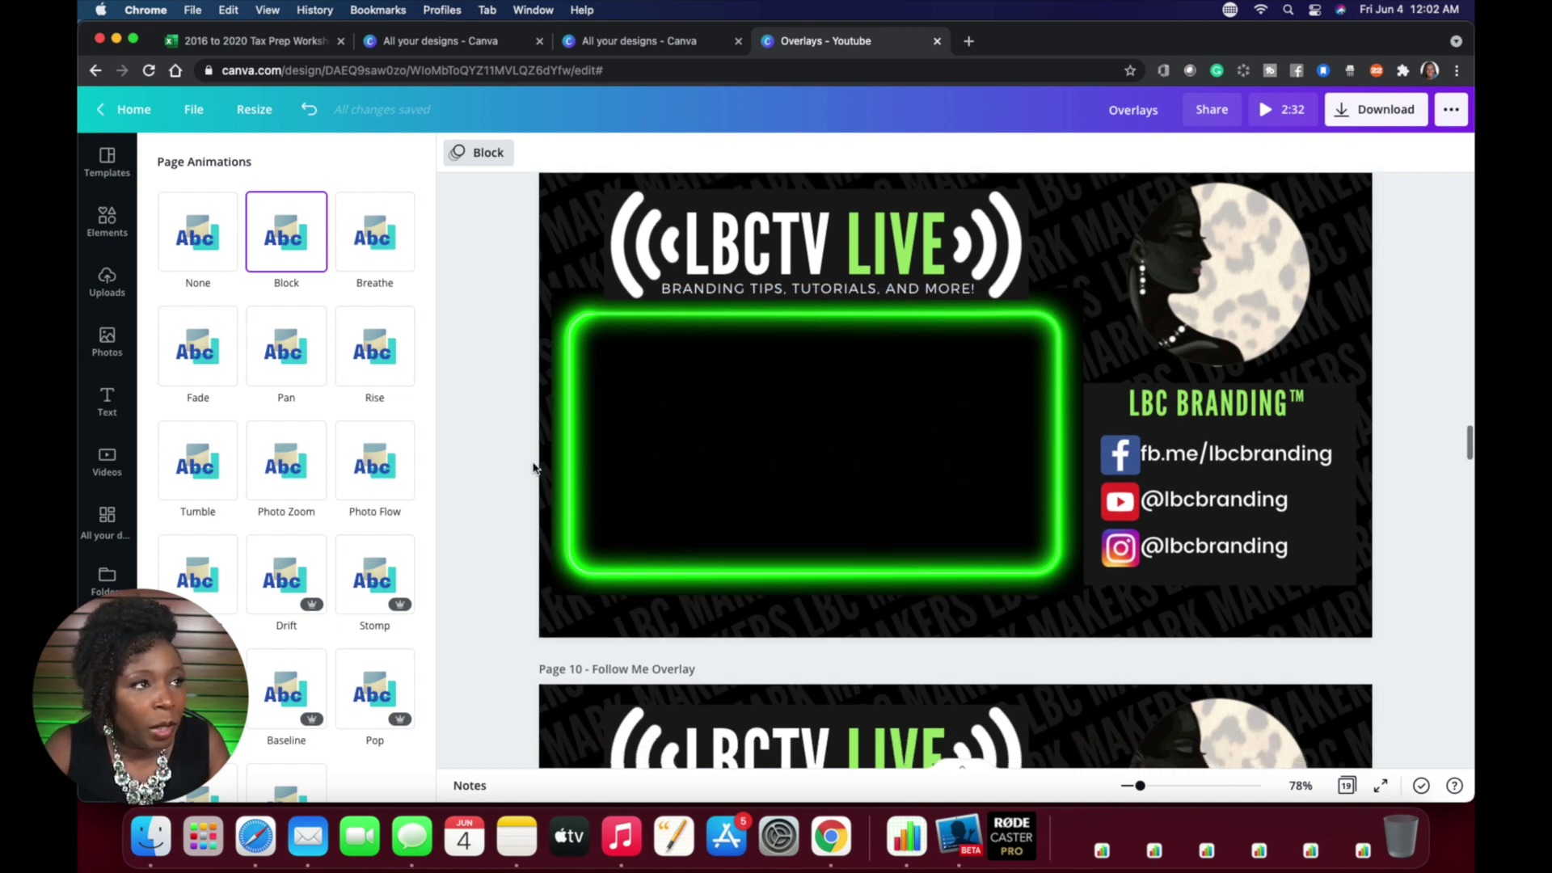
Change Page 10's page animation from Stomp to None
scroll(530, 457, up, 2)
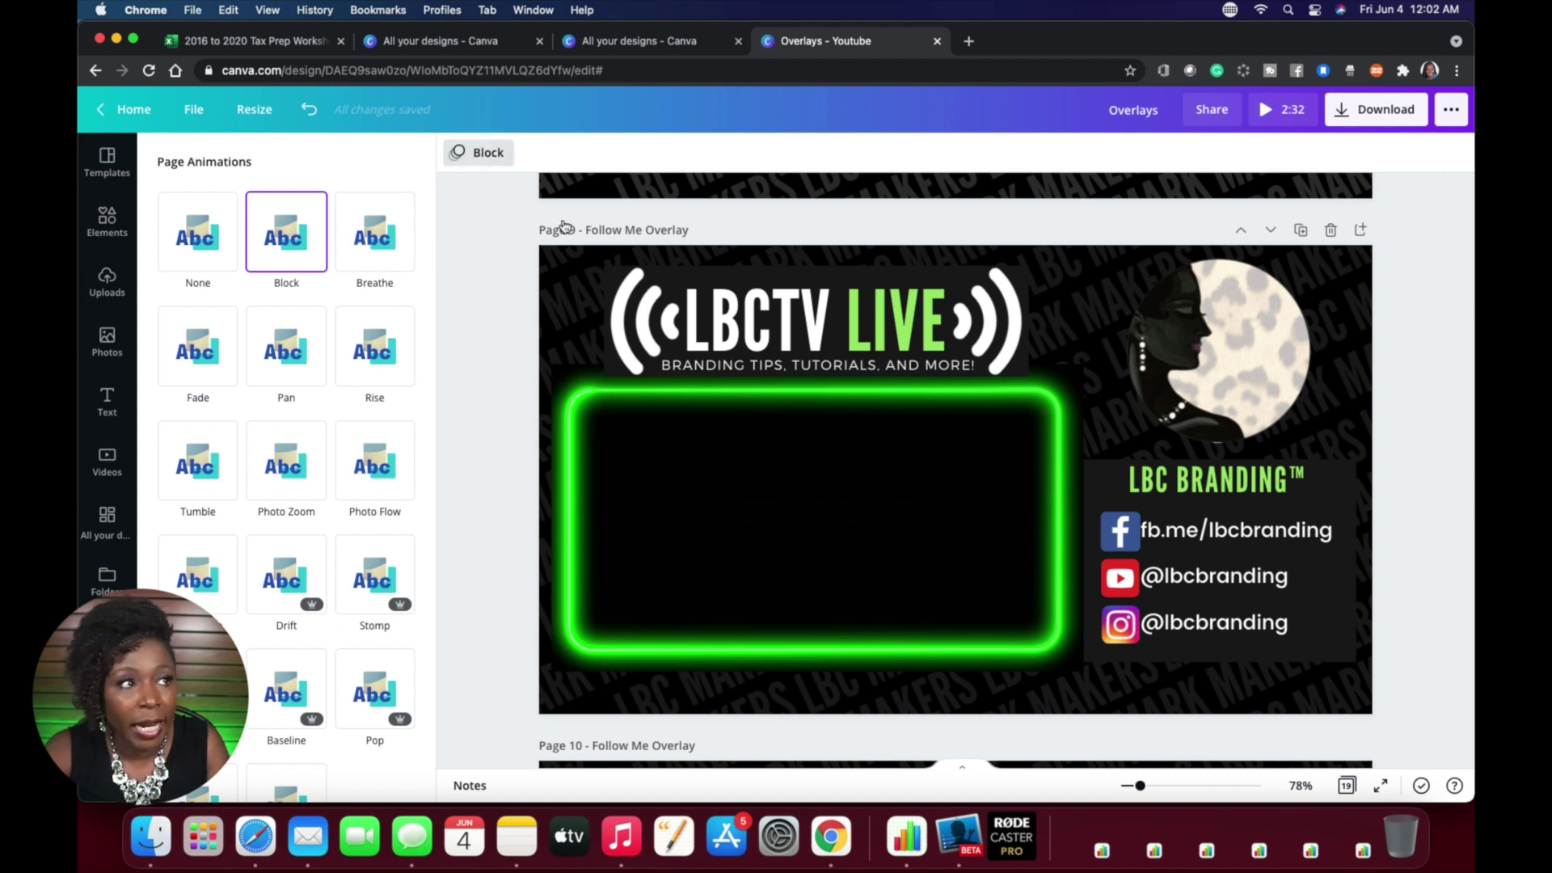
scroll(550, 296, down, 6)
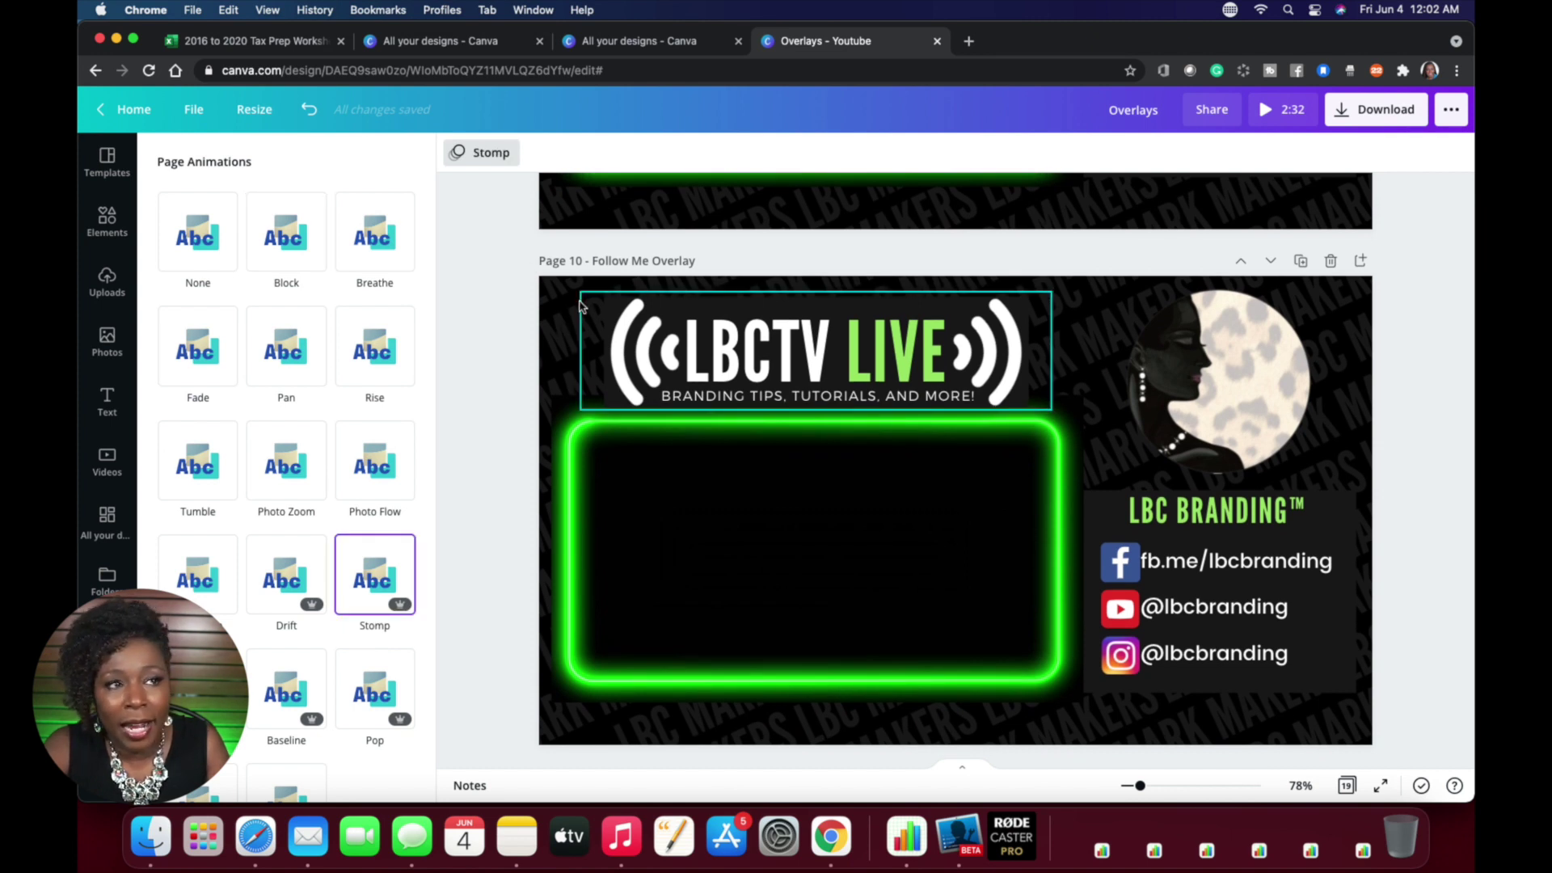
click(478, 158)
click(480, 159)
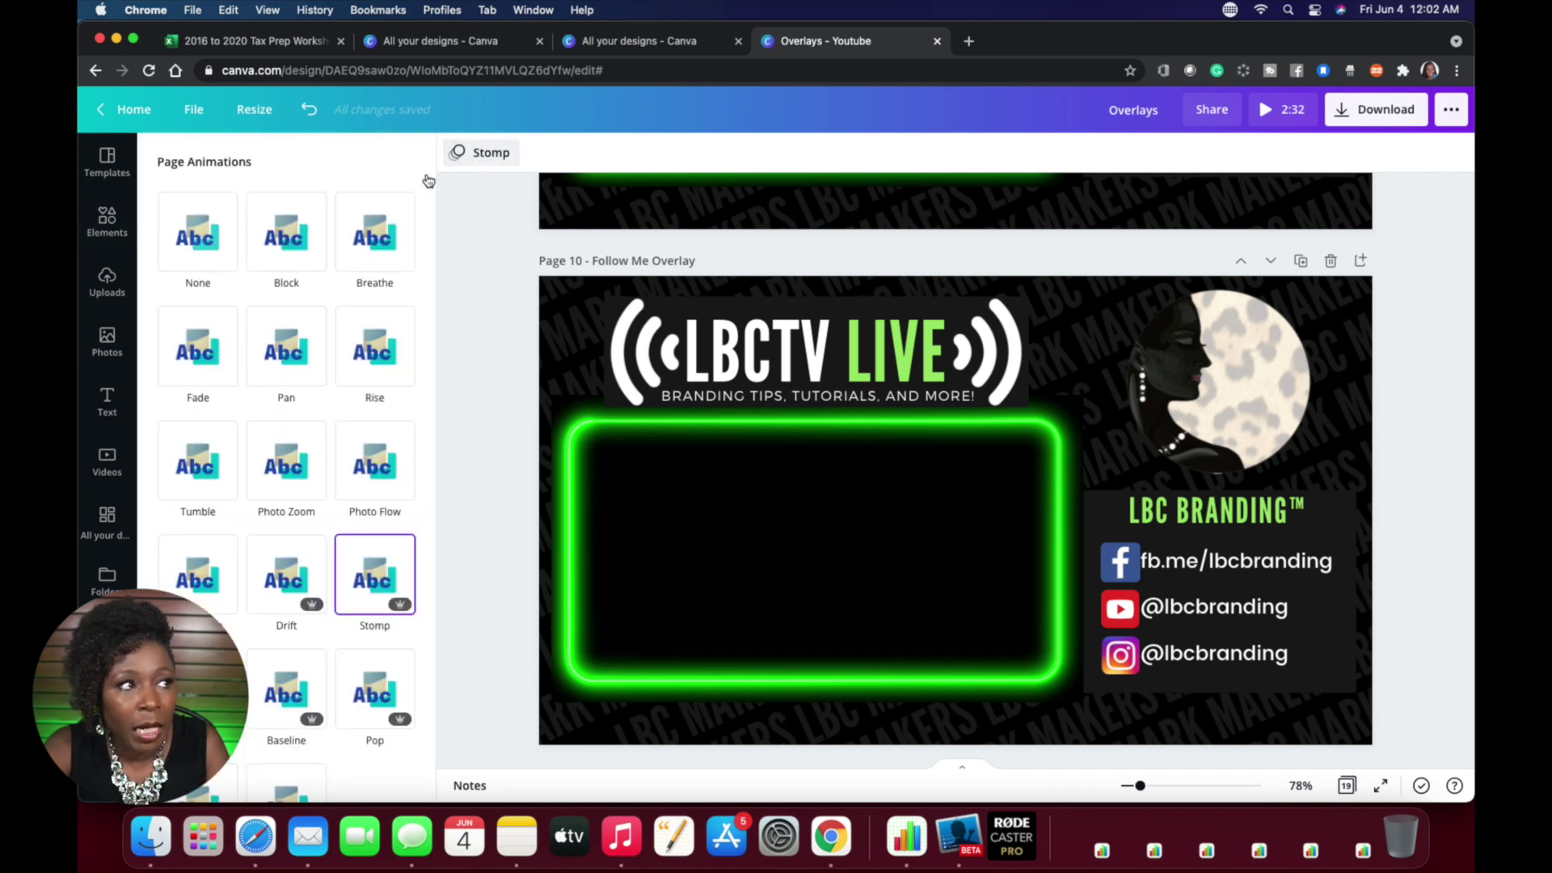
click(198, 239)
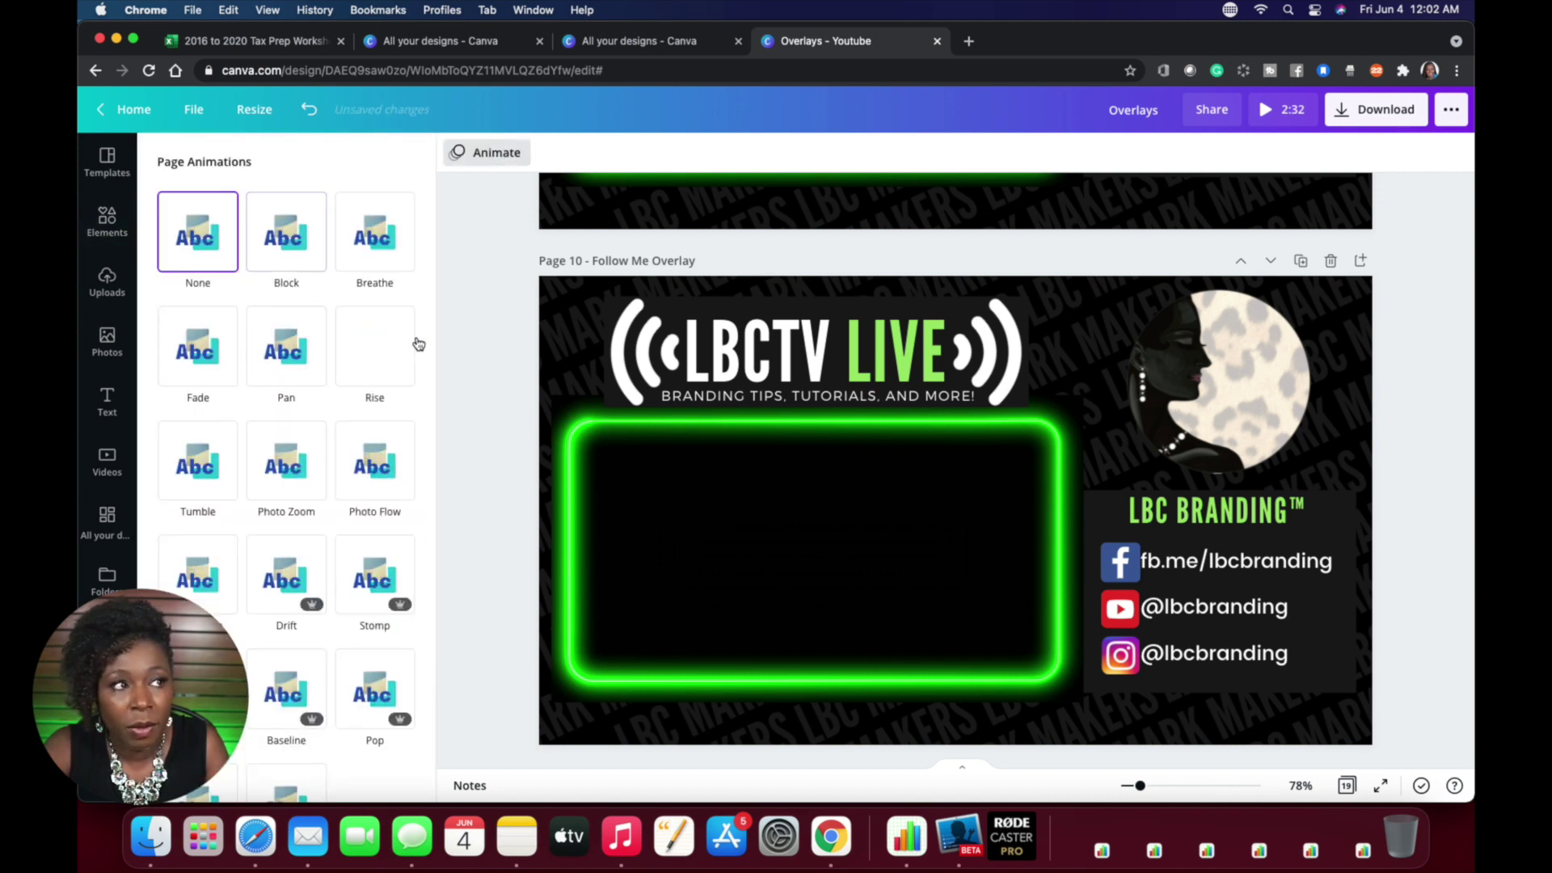
Change the page animations on Pages 11 and 12 from Stomp to None
scroll(489, 374, down, 3)
scroll(488, 374, down, 5)
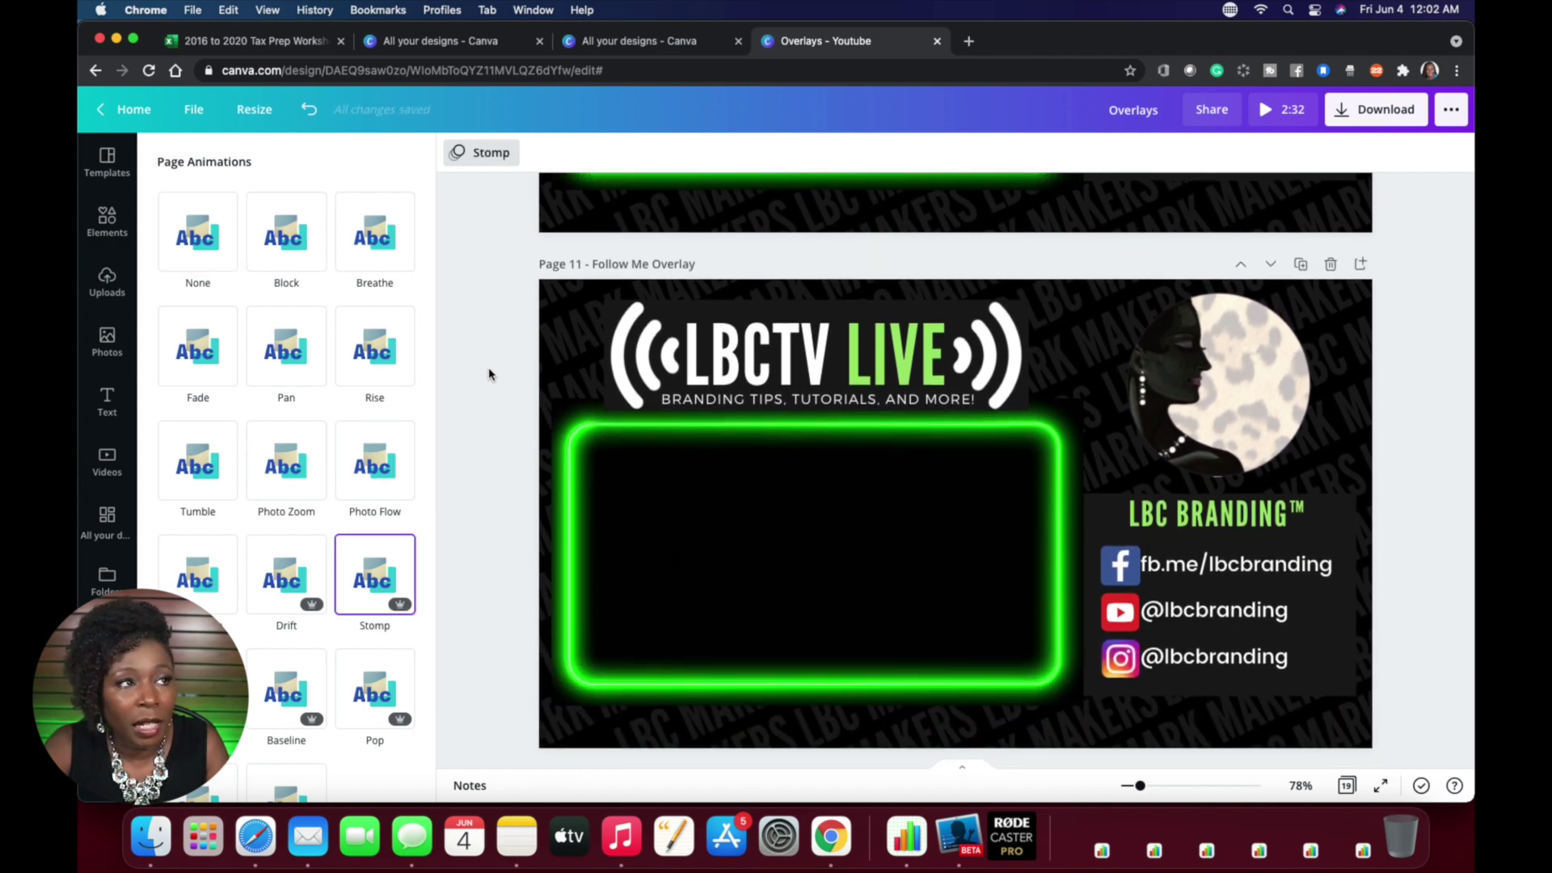
click(478, 156)
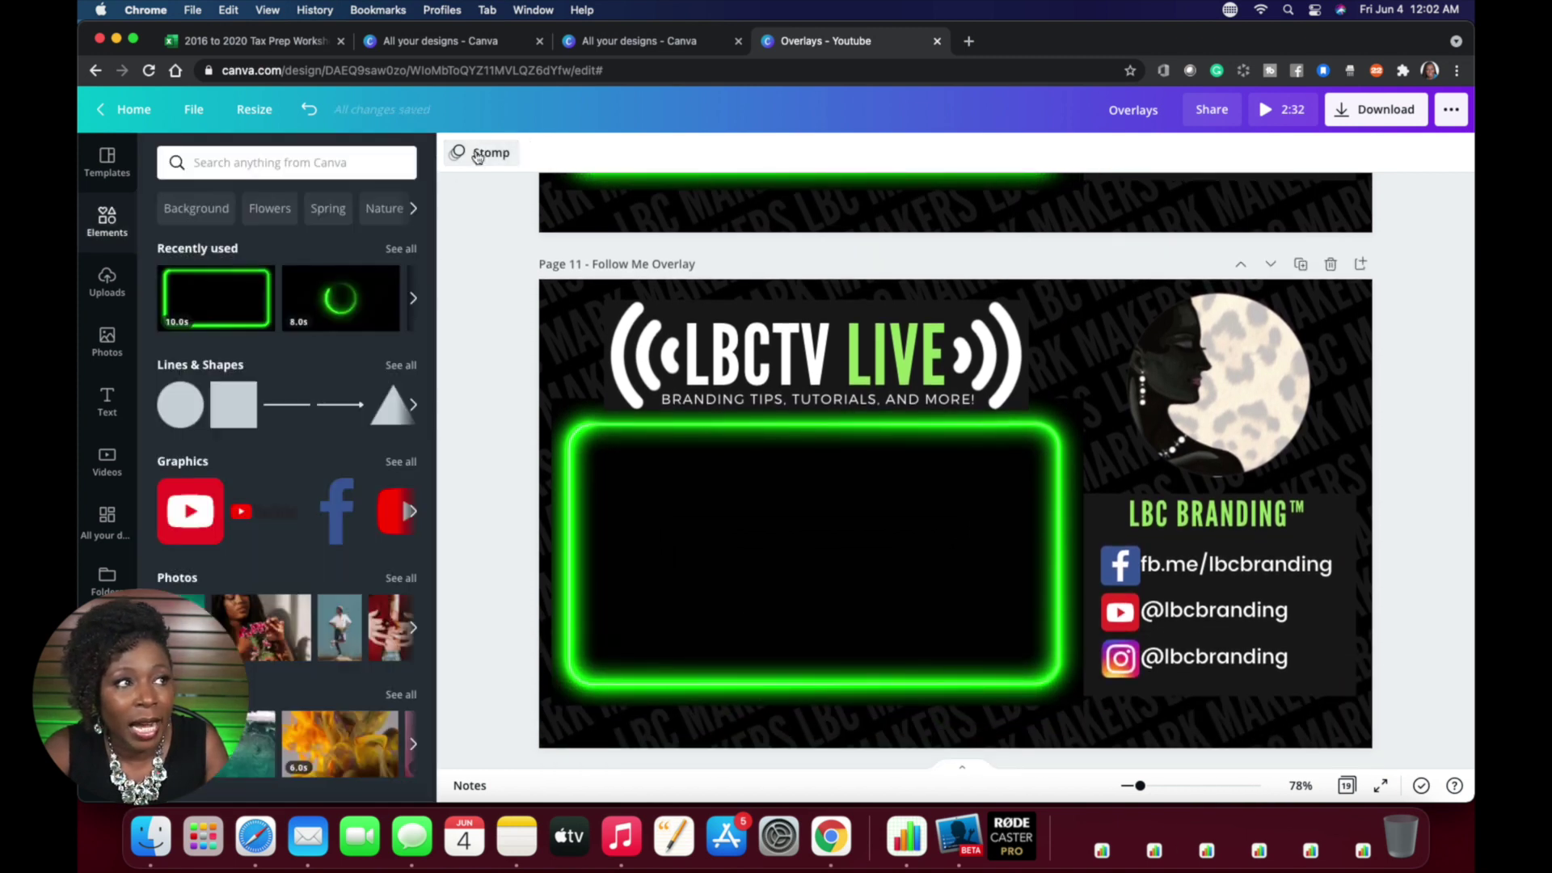
click(478, 154)
click(192, 245)
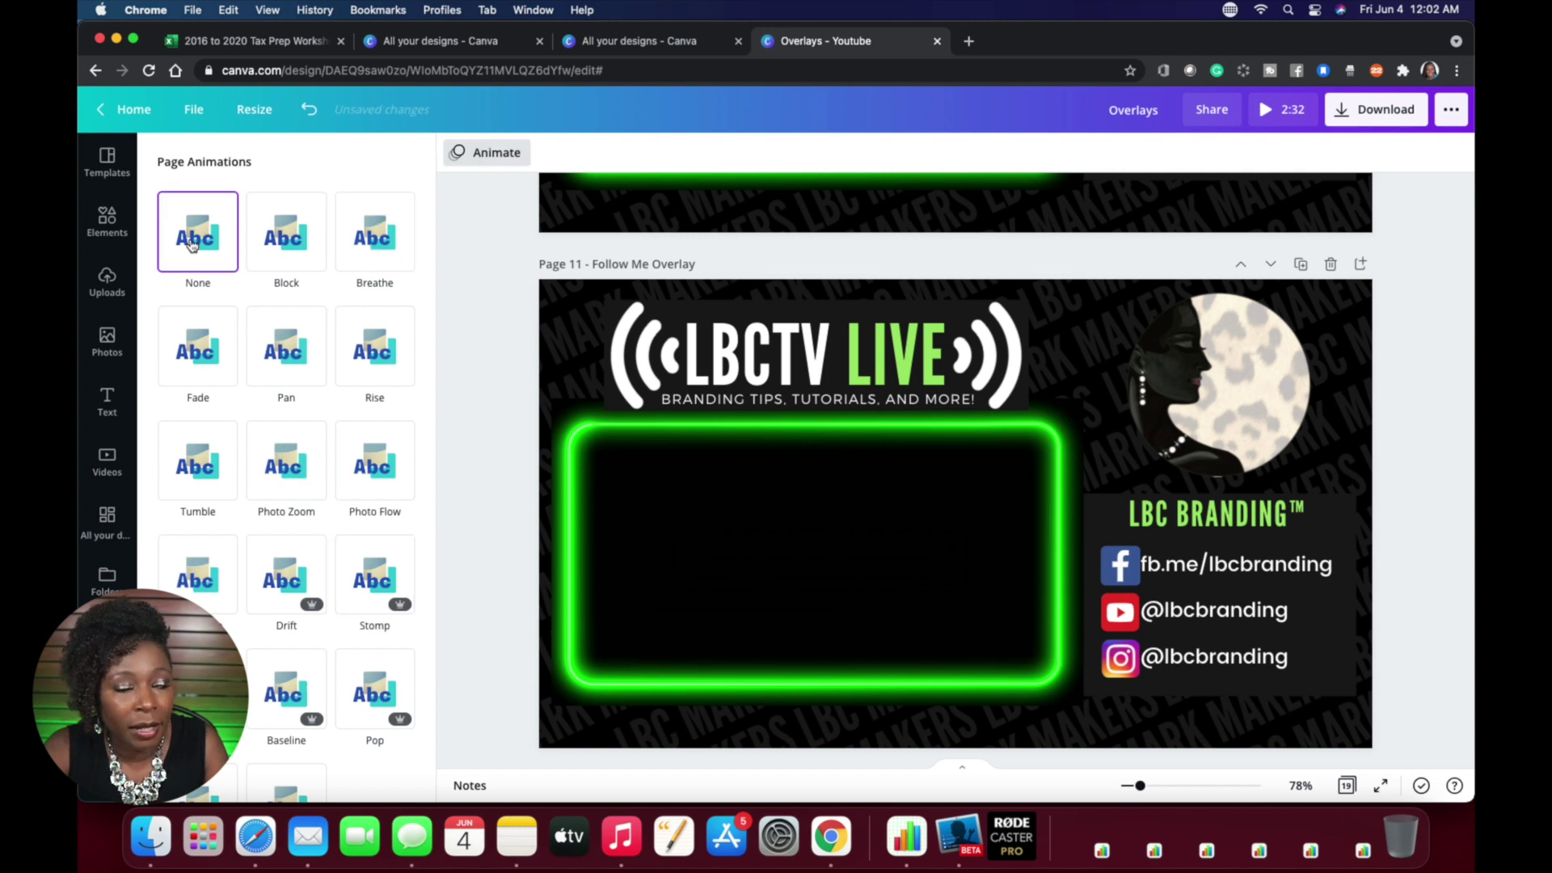
scroll(525, 410, down, 6)
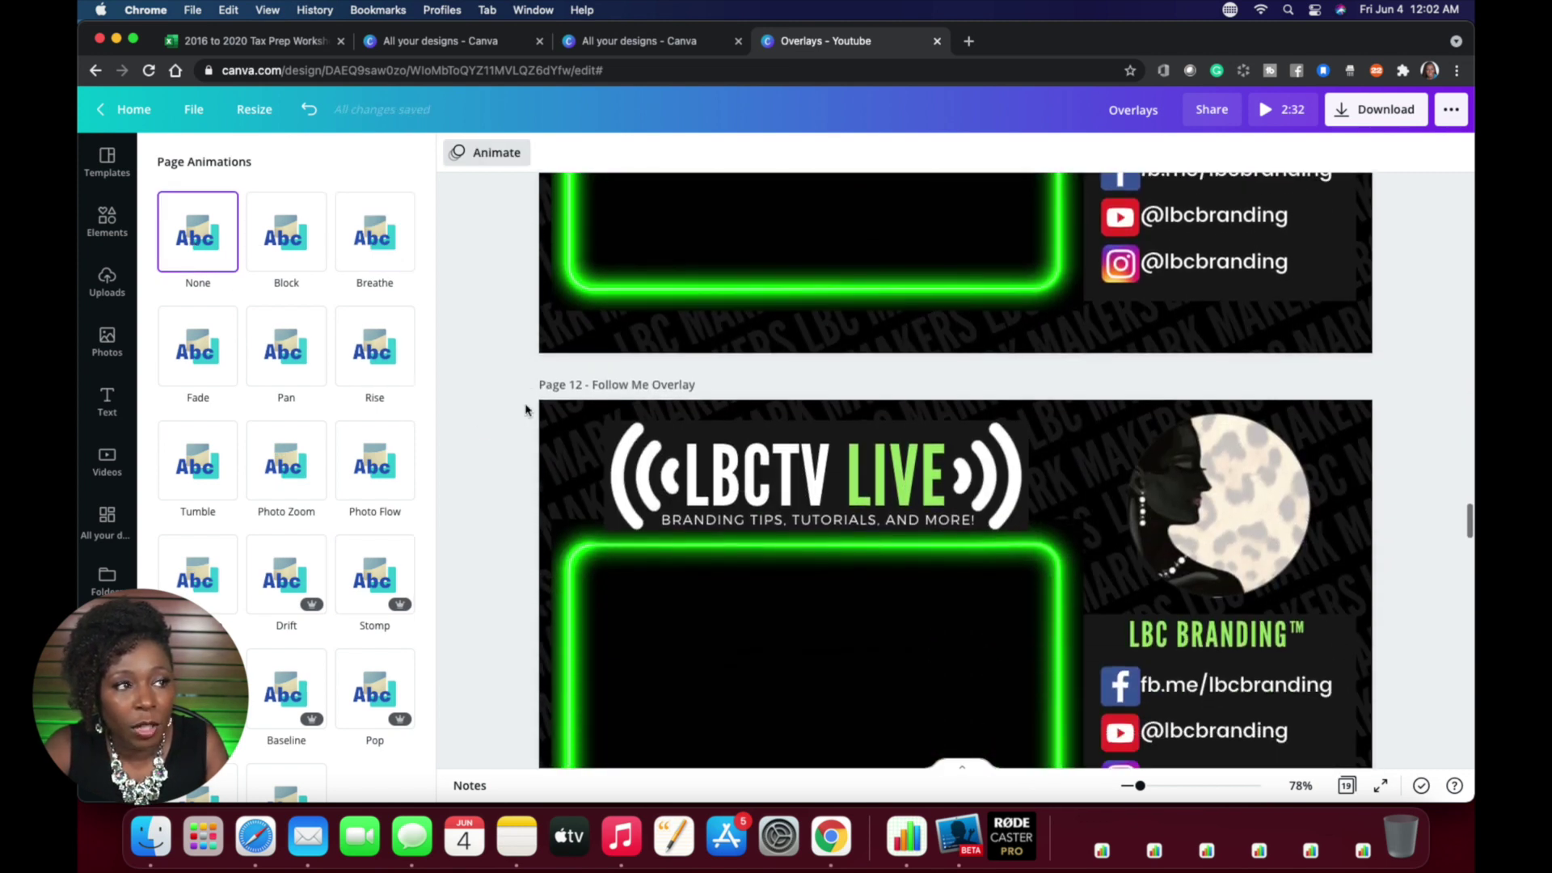
scroll(525, 410, down, 2)
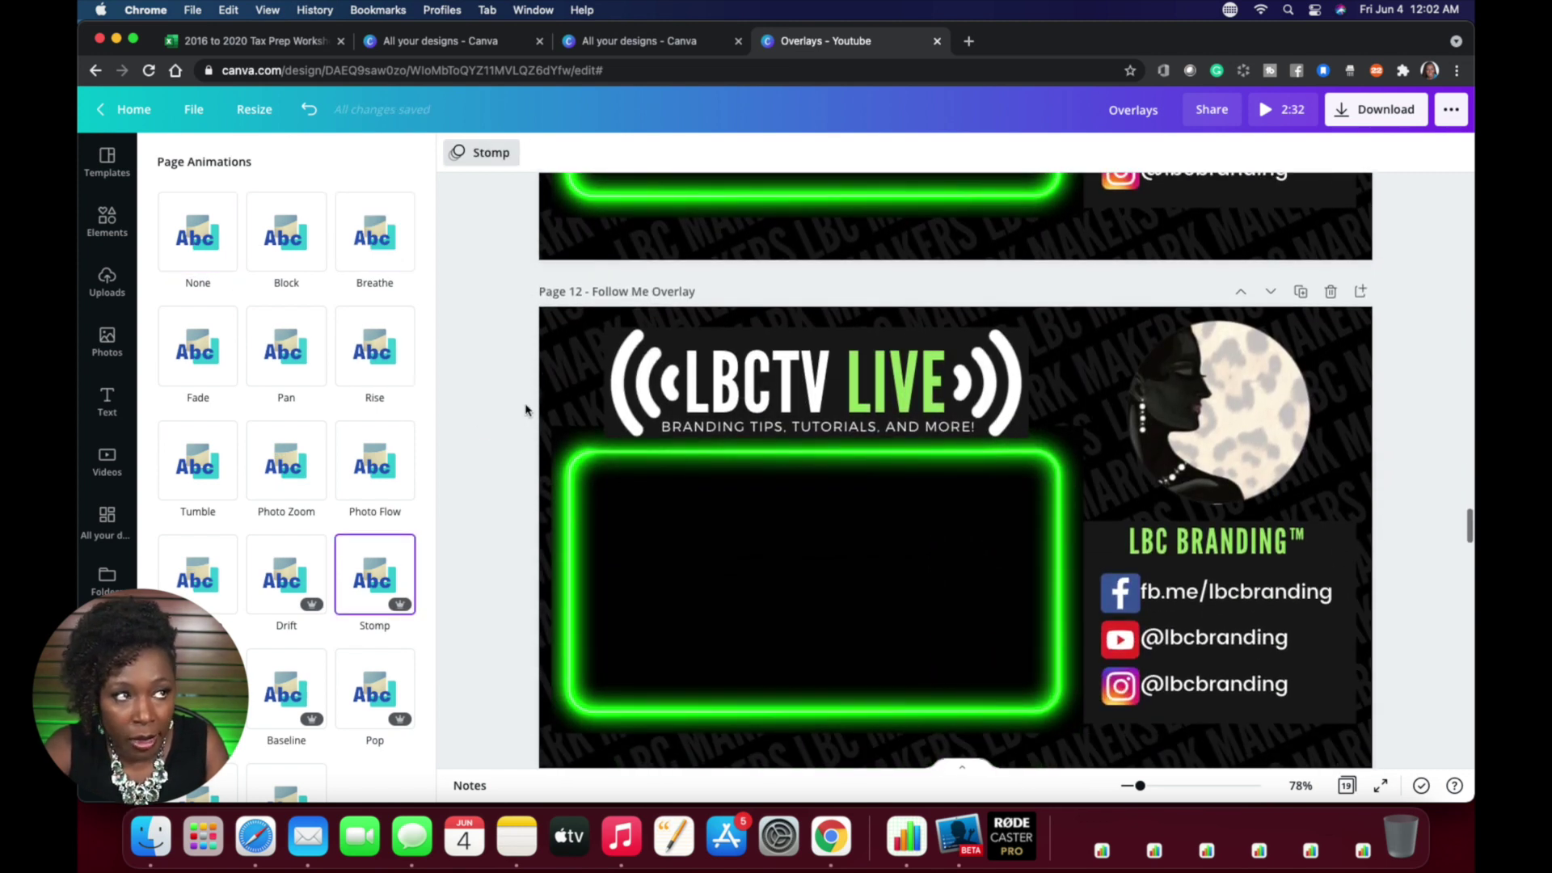
click(487, 158)
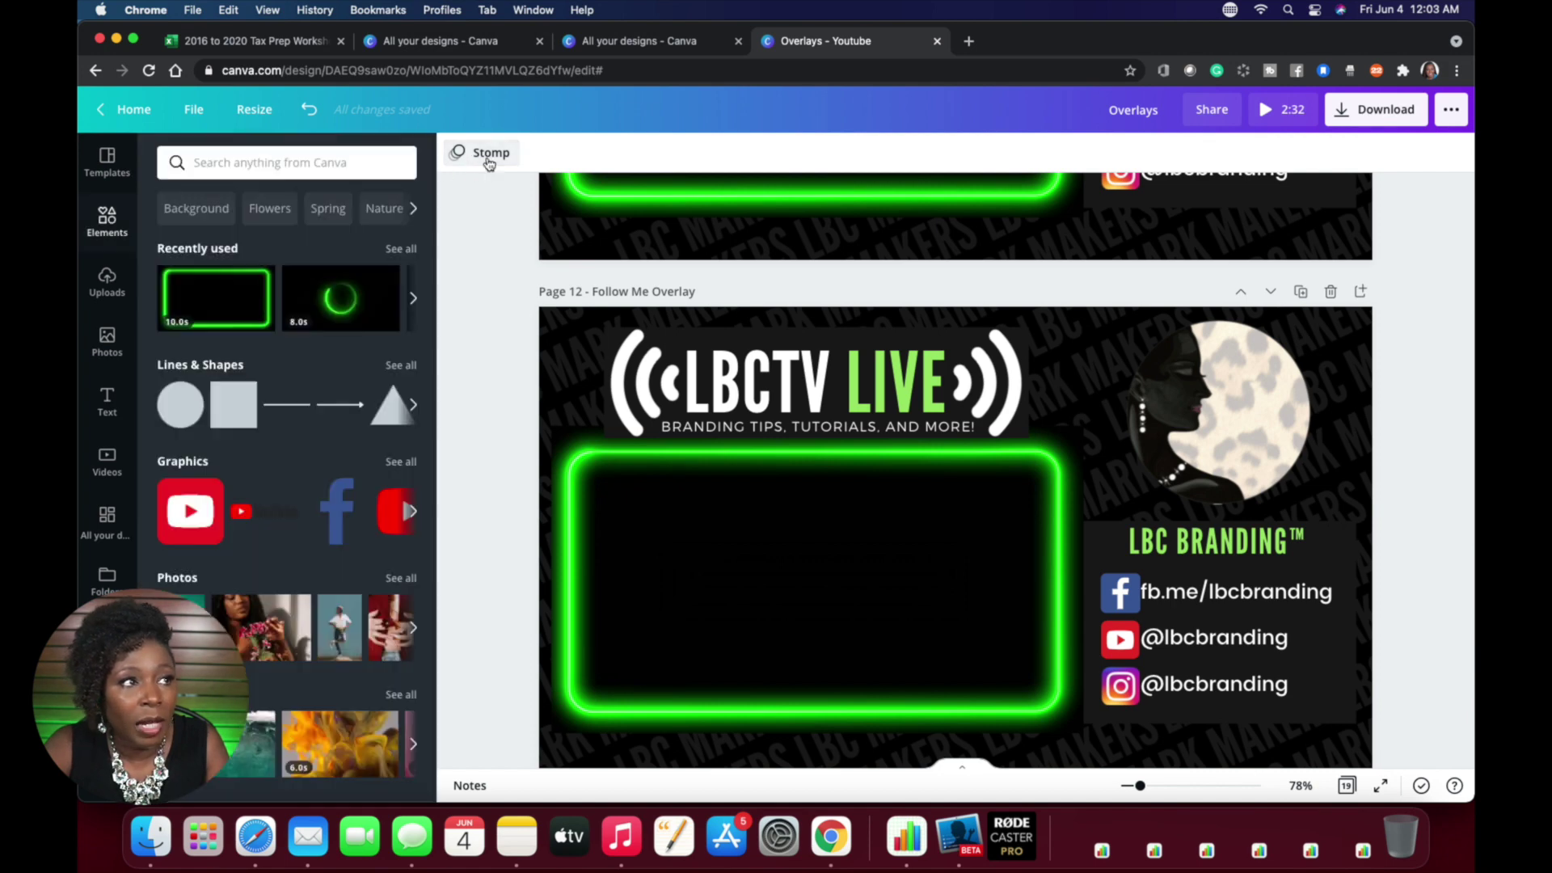
click(485, 155)
click(186, 239)
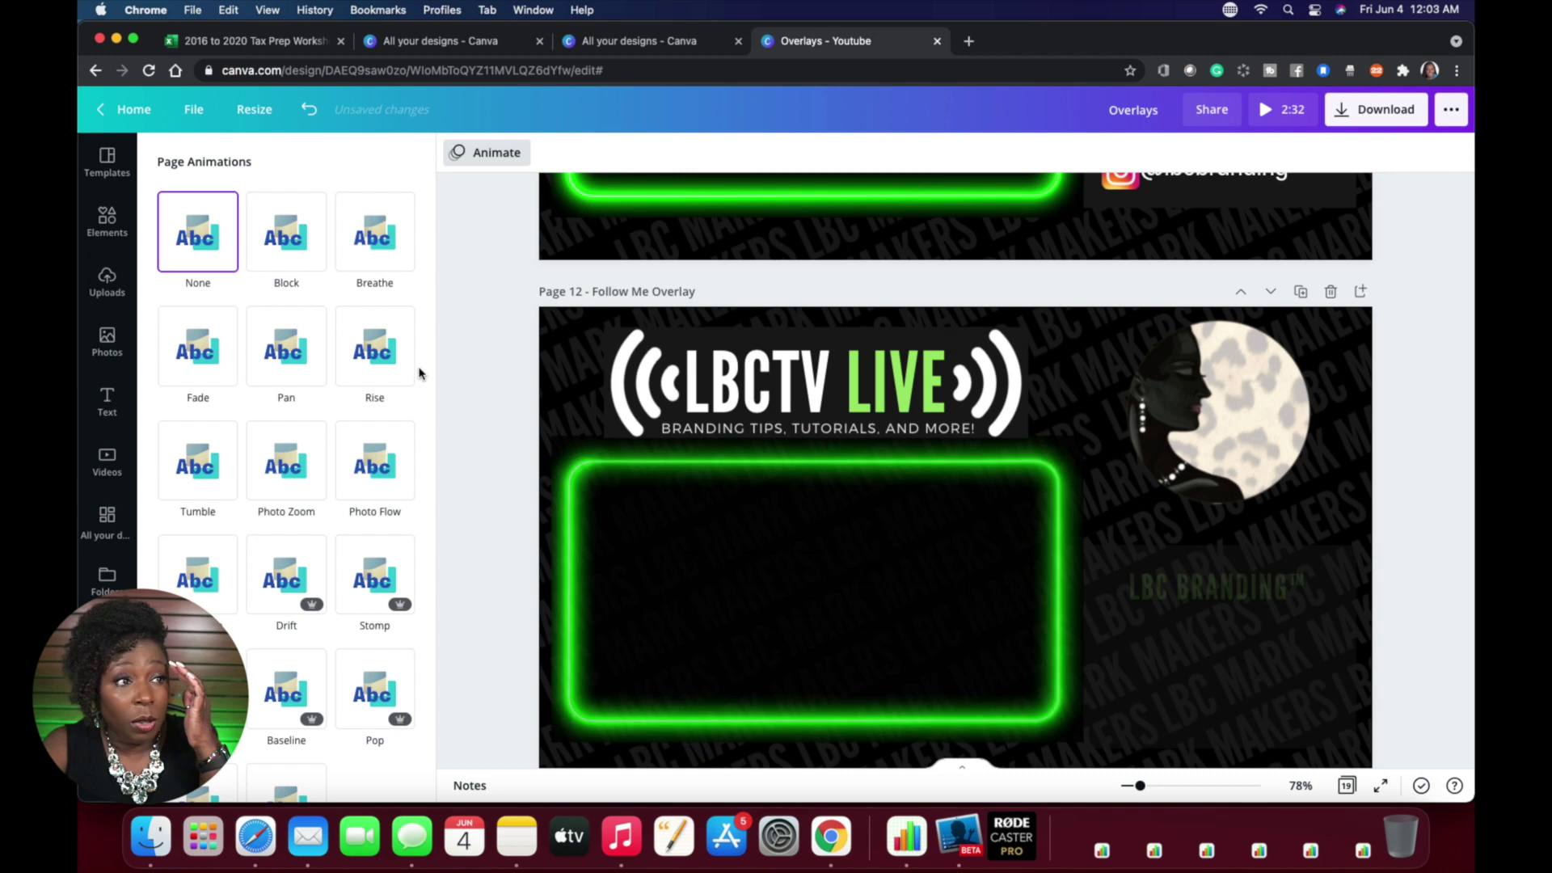
scroll(558, 348, up, 15)
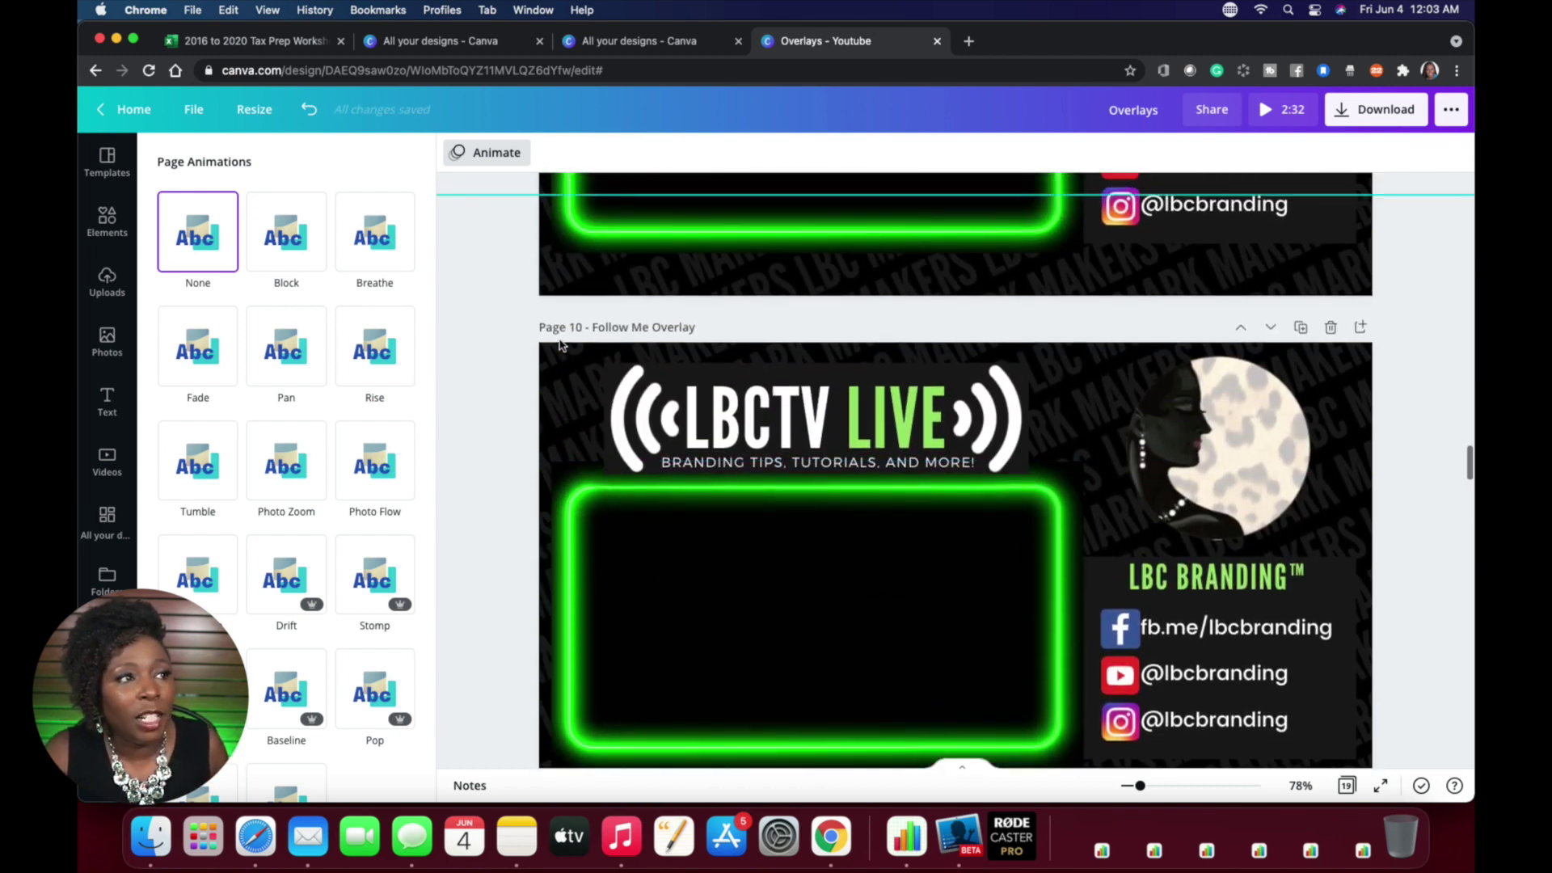
scroll(560, 344, up, 5)
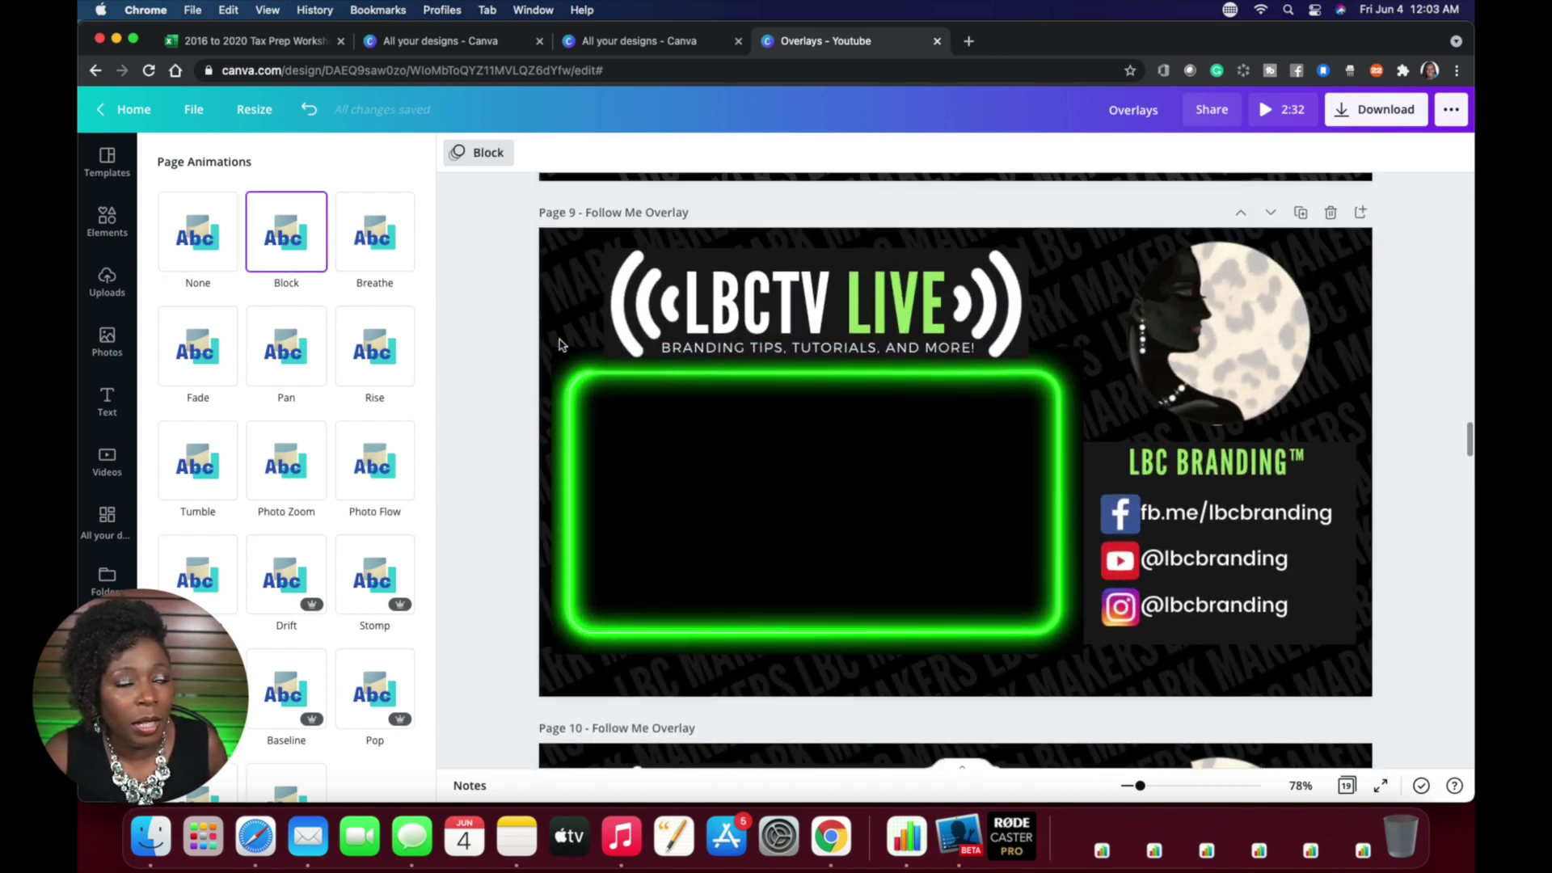
scroll(557, 331, up, 1)
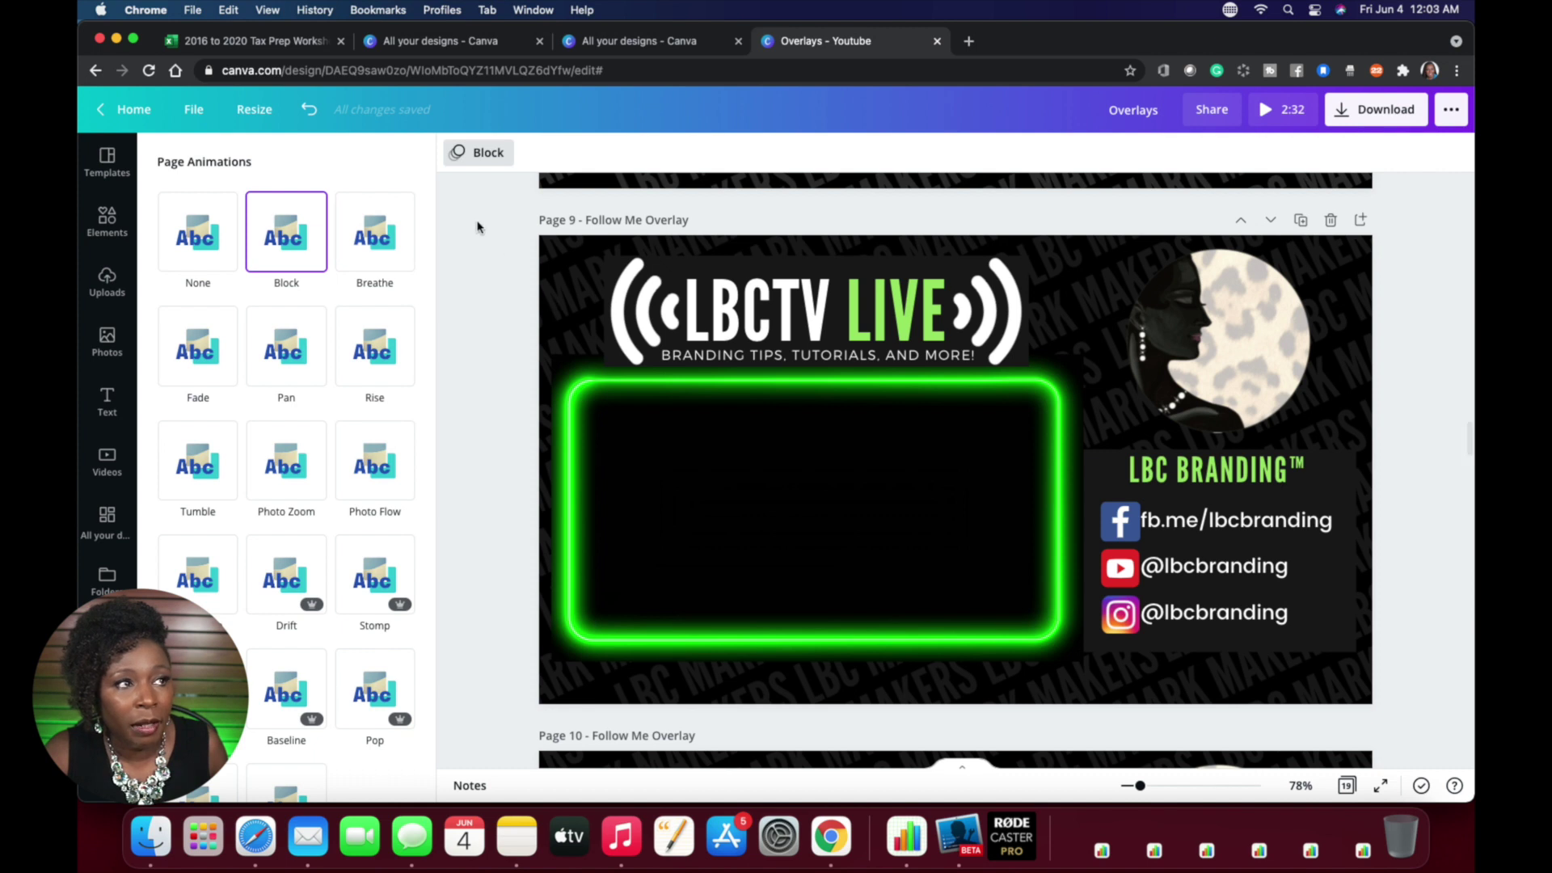
scroll(552, 306, down, 5)
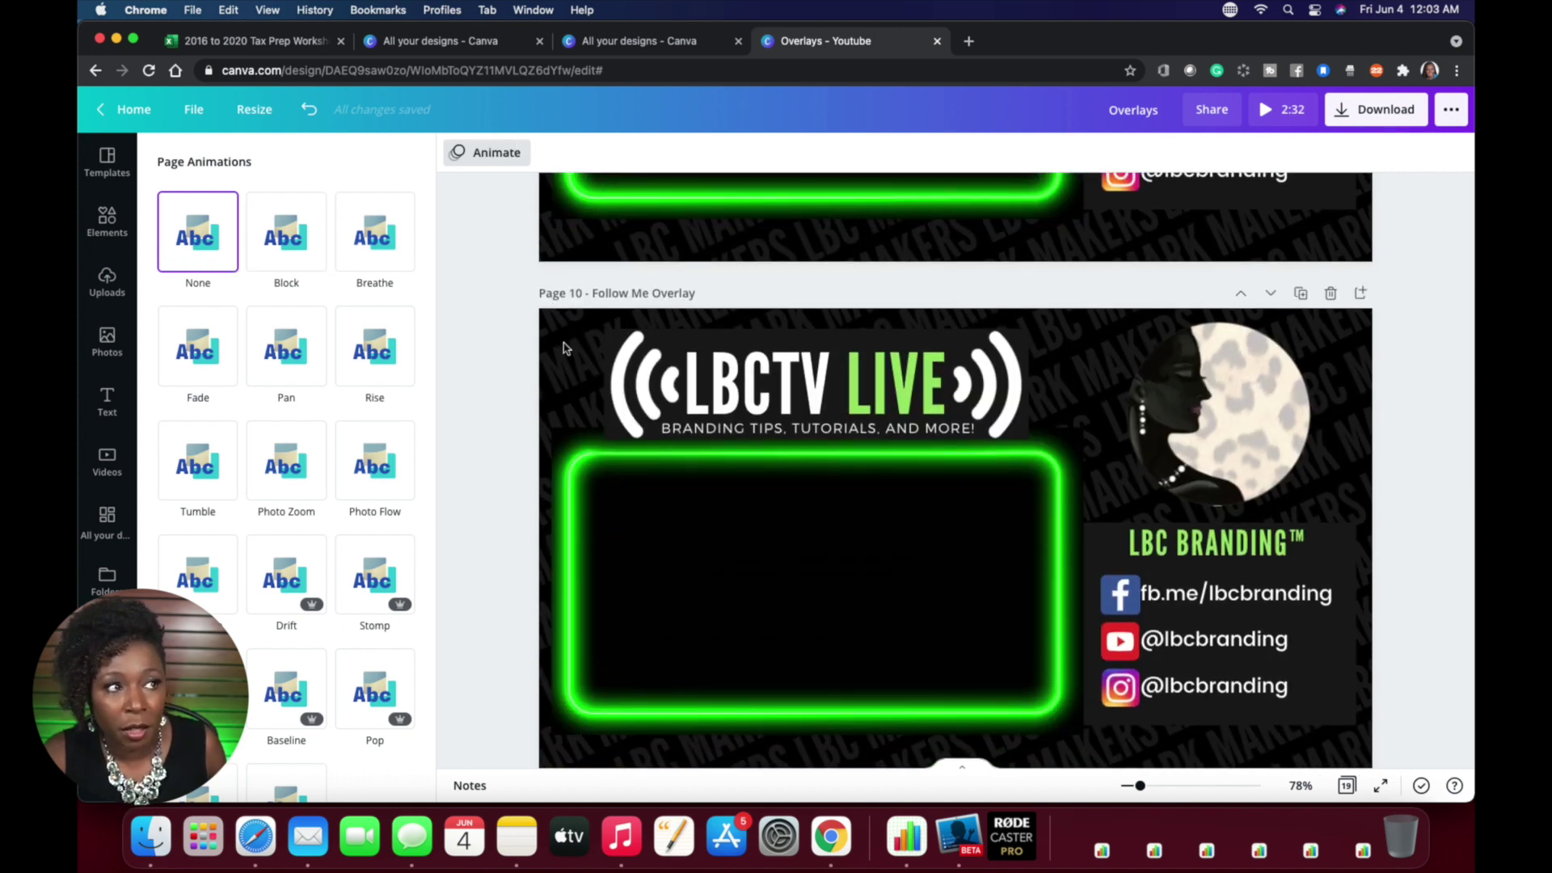
scroll(563, 347, down, 5)
scroll(564, 348, down, 5)
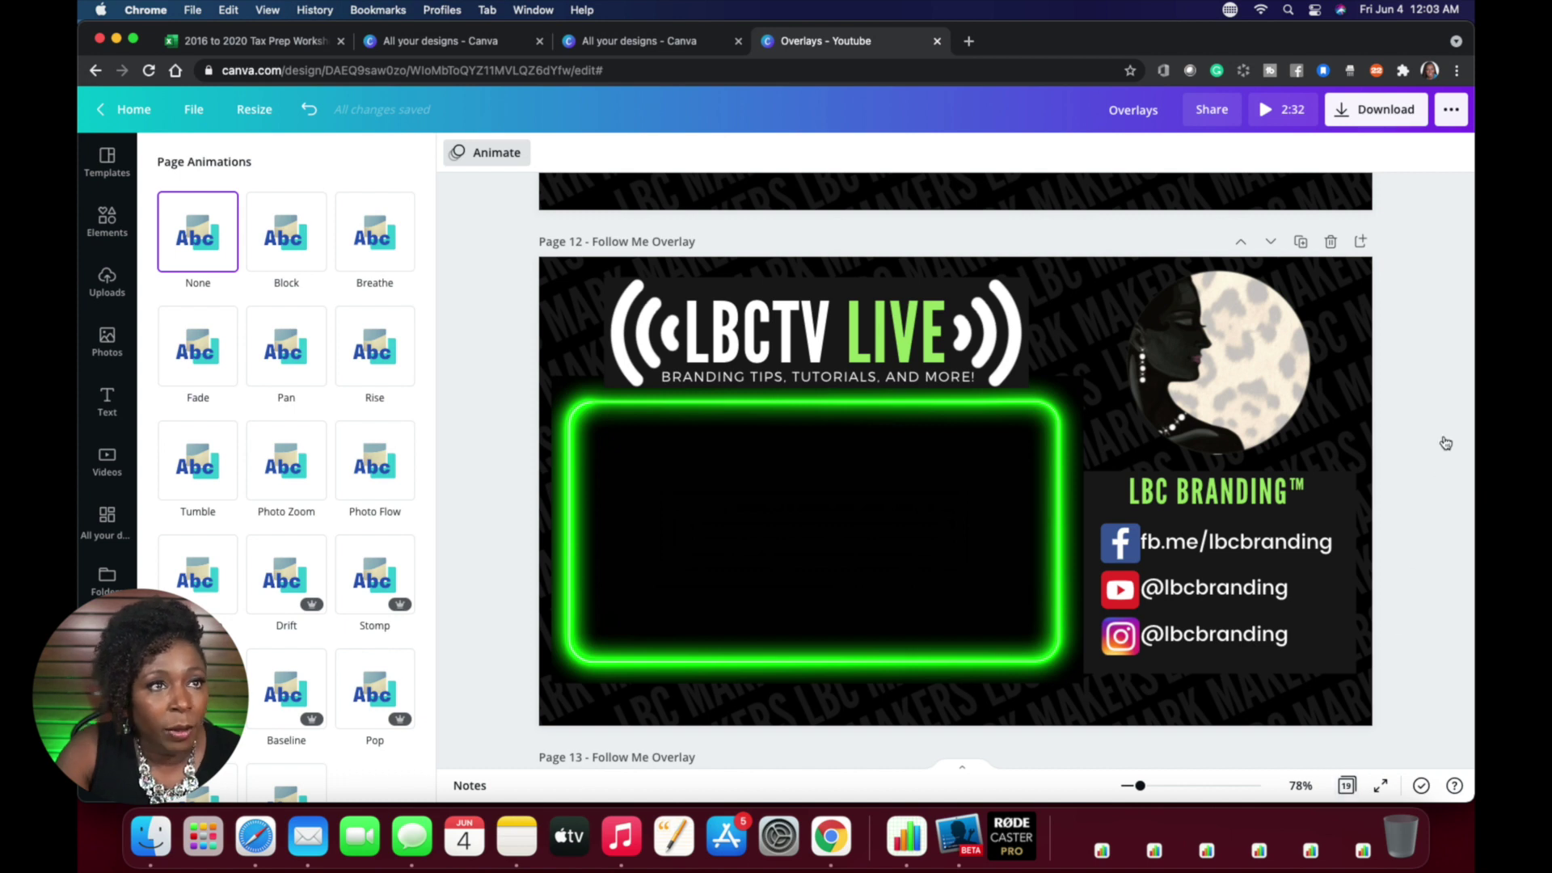
Set up an MP4 Video download limited to pages 9, 10, 11 and 12
click(1342, 115)
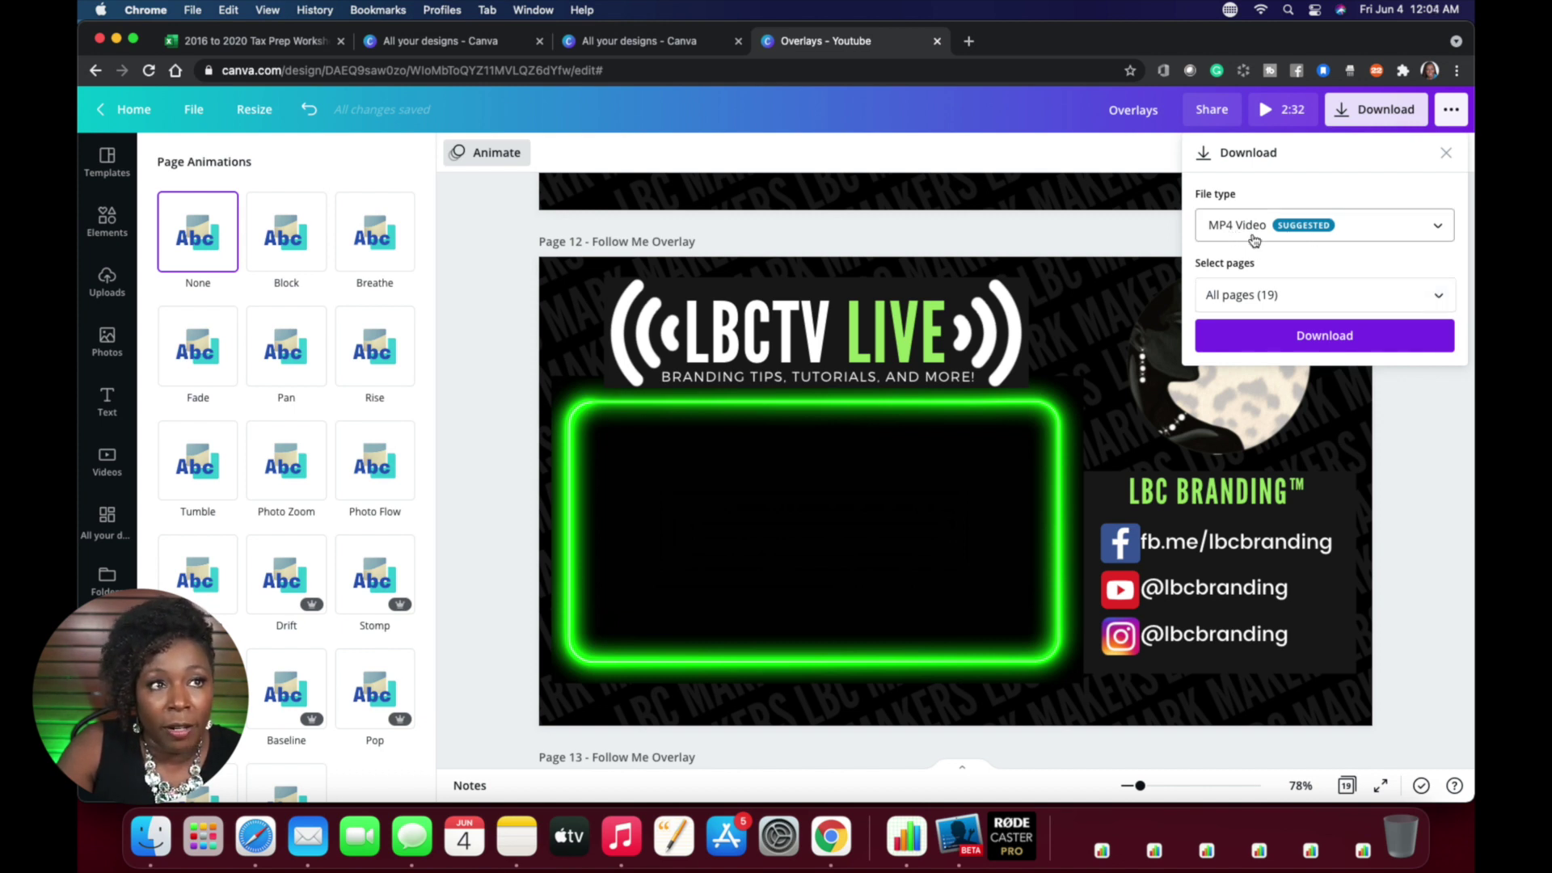
click(1440, 299)
scroll(1414, 380, down, 5)
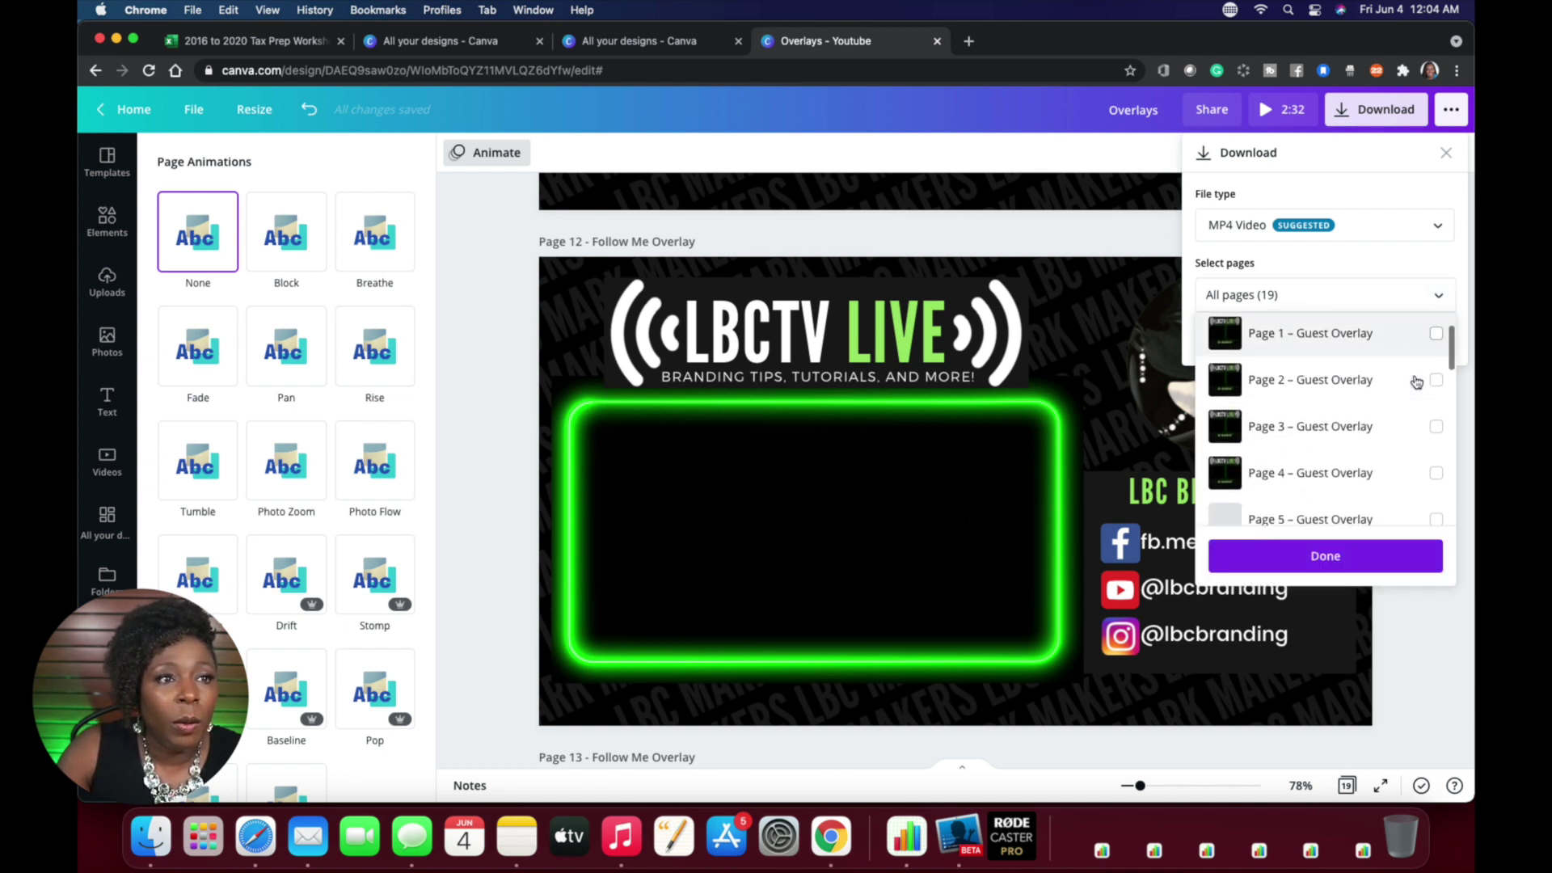
scroll(1415, 381, down, 2)
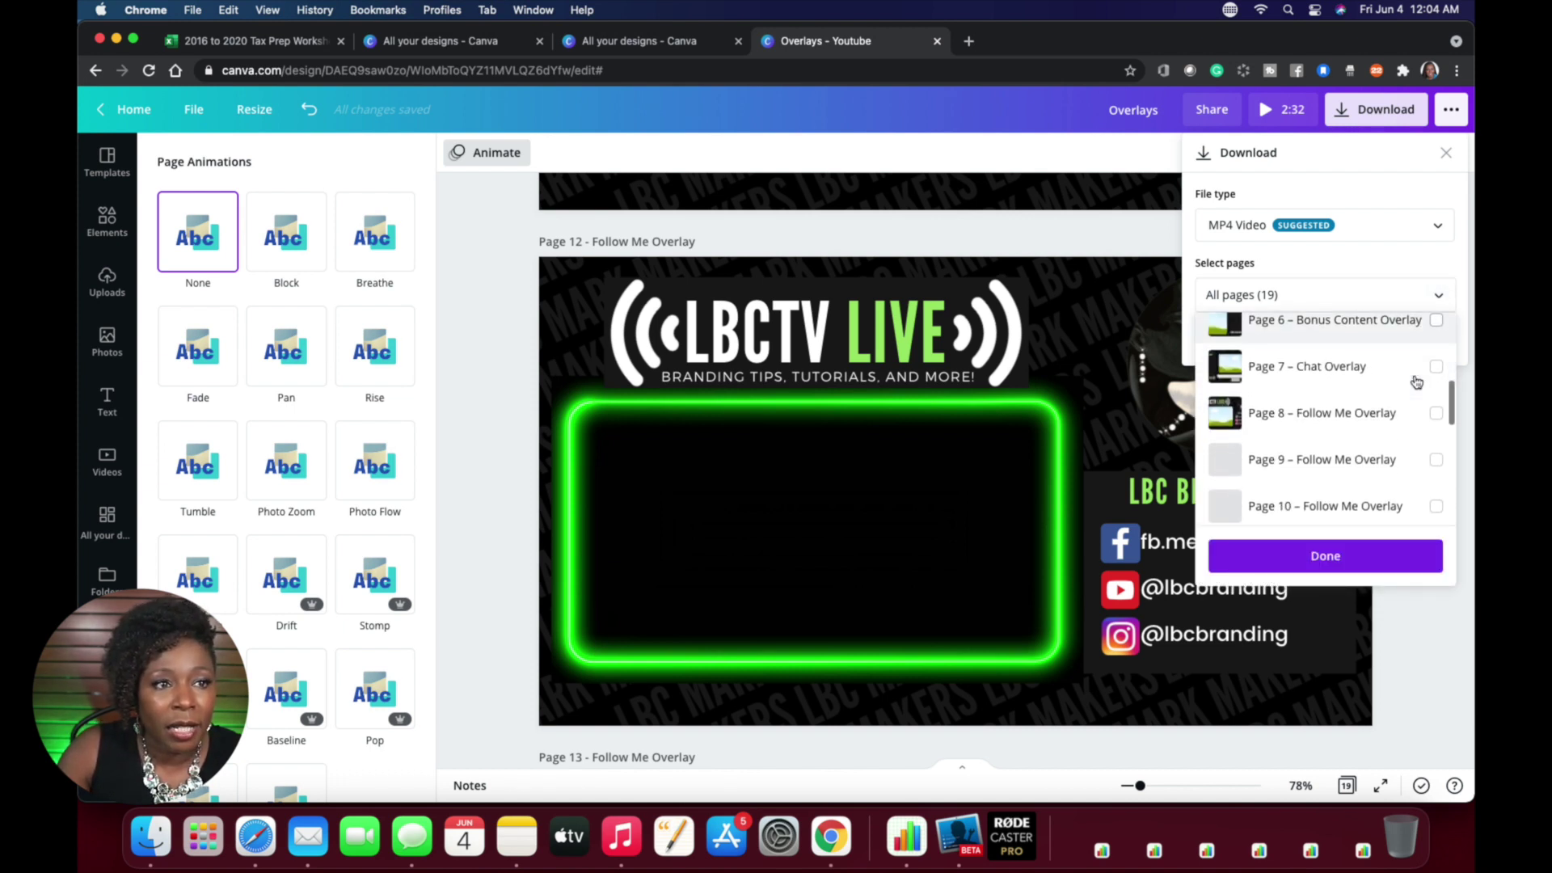
click(1439, 448)
click(1436, 492)
scroll(1422, 420, down, 3)
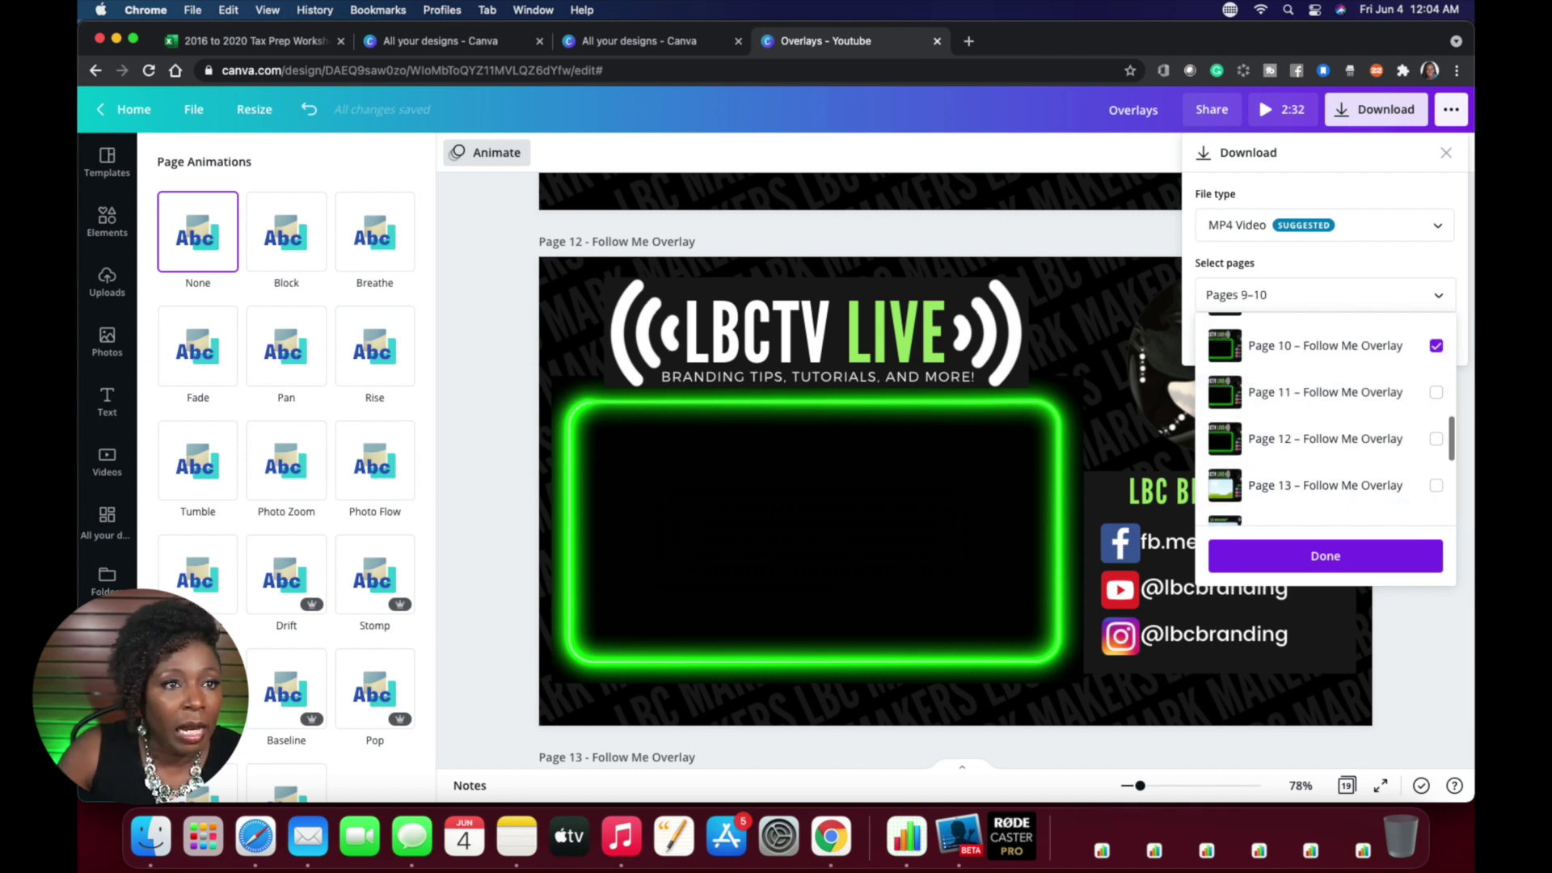
click(1438, 393)
click(1436, 440)
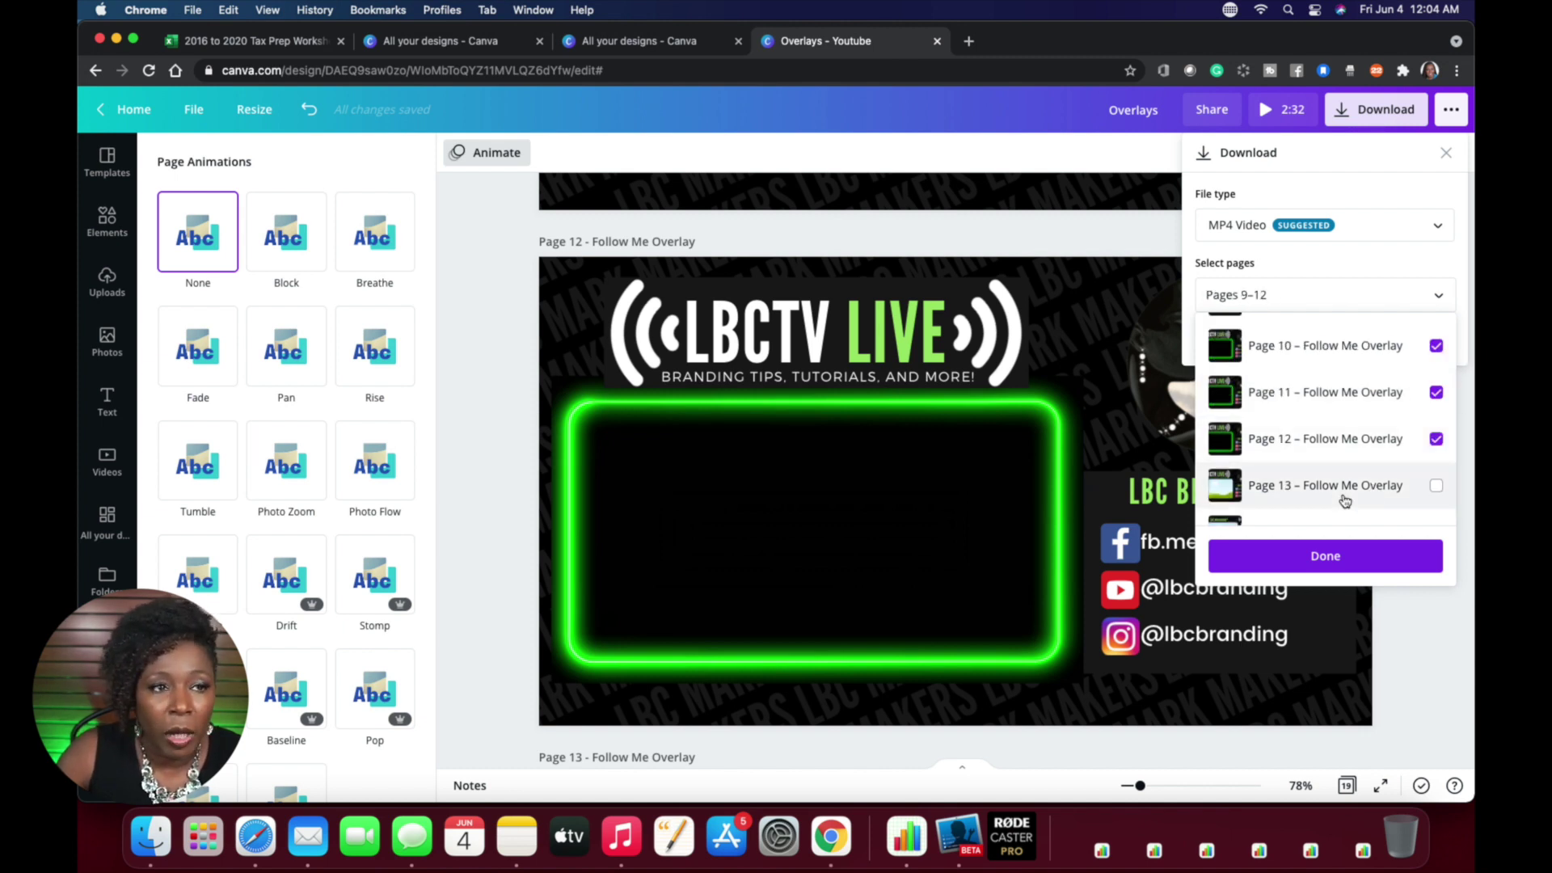
click(1322, 563)
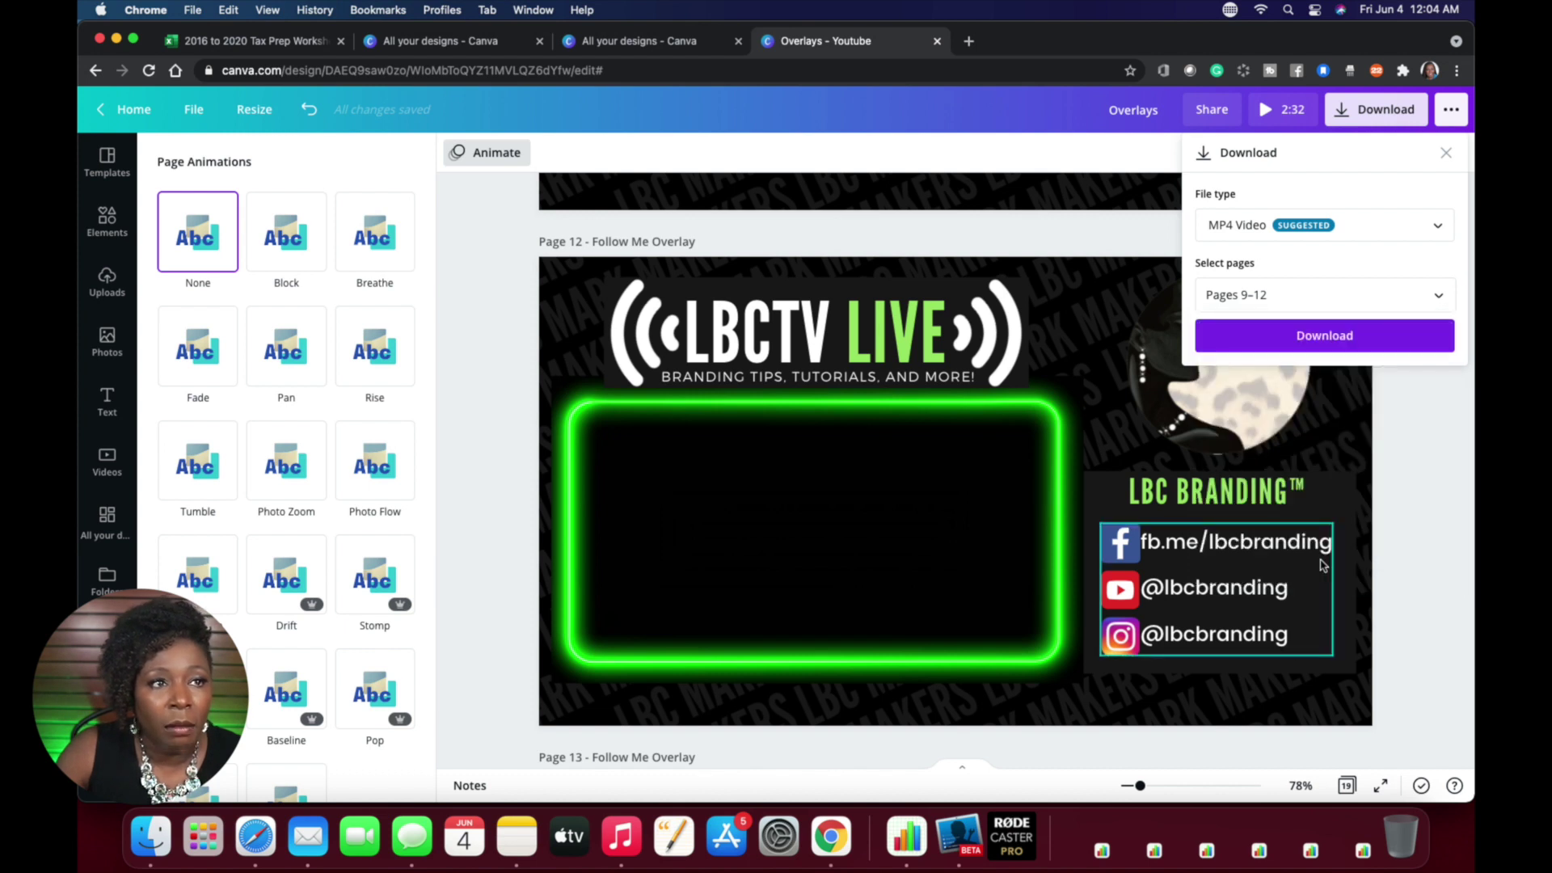
click(1345, 340)
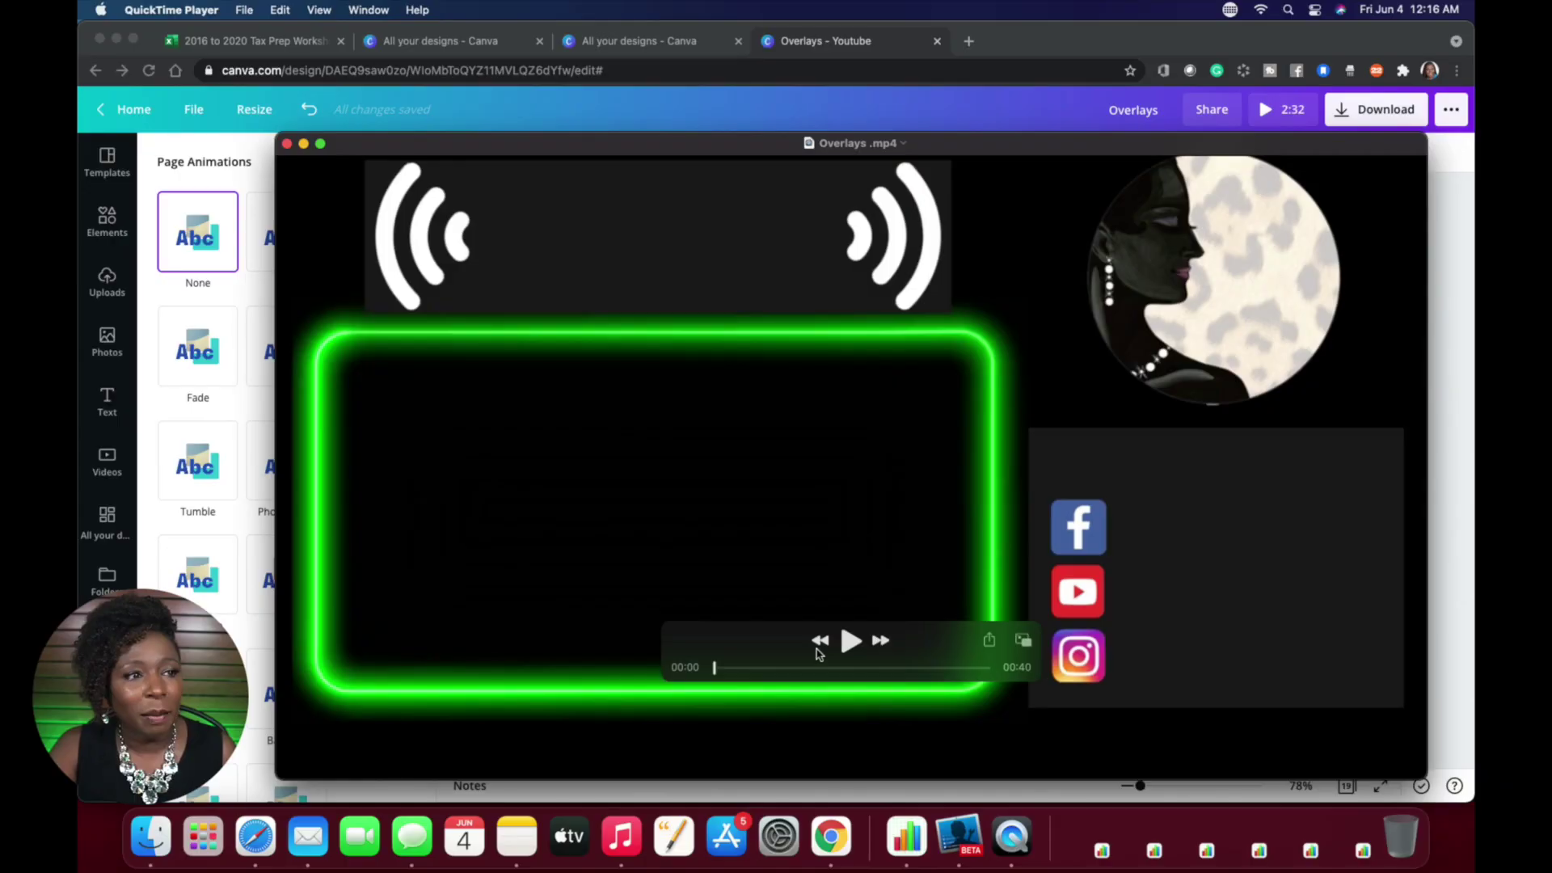
Play the 40-second Overlays.mp4 in QuickTime to watch the neon frame and handles animate in
click(848, 647)
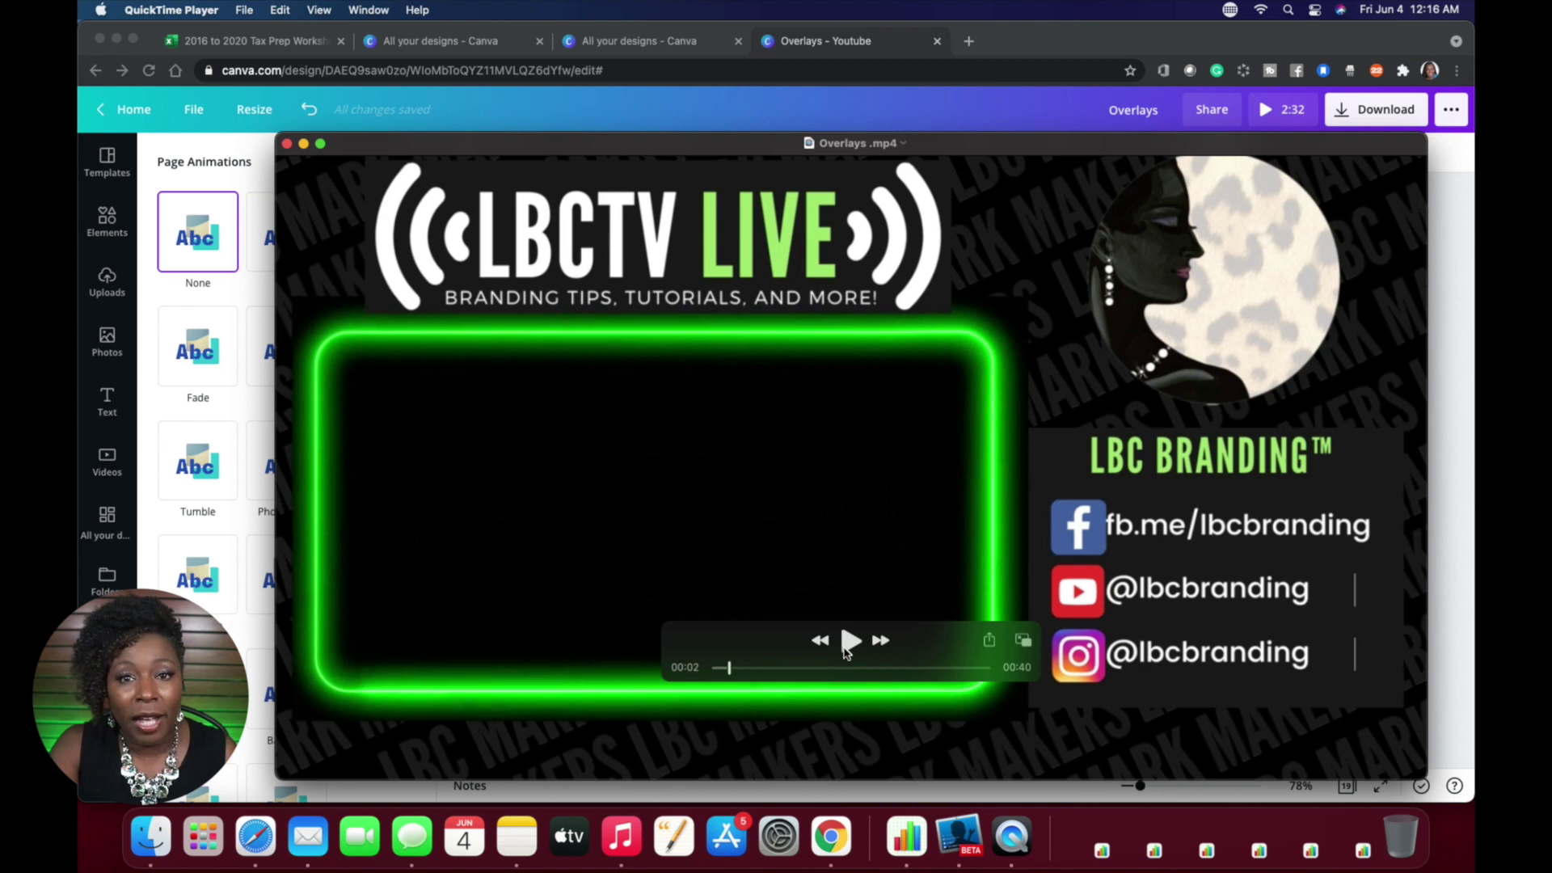
click(850, 642)
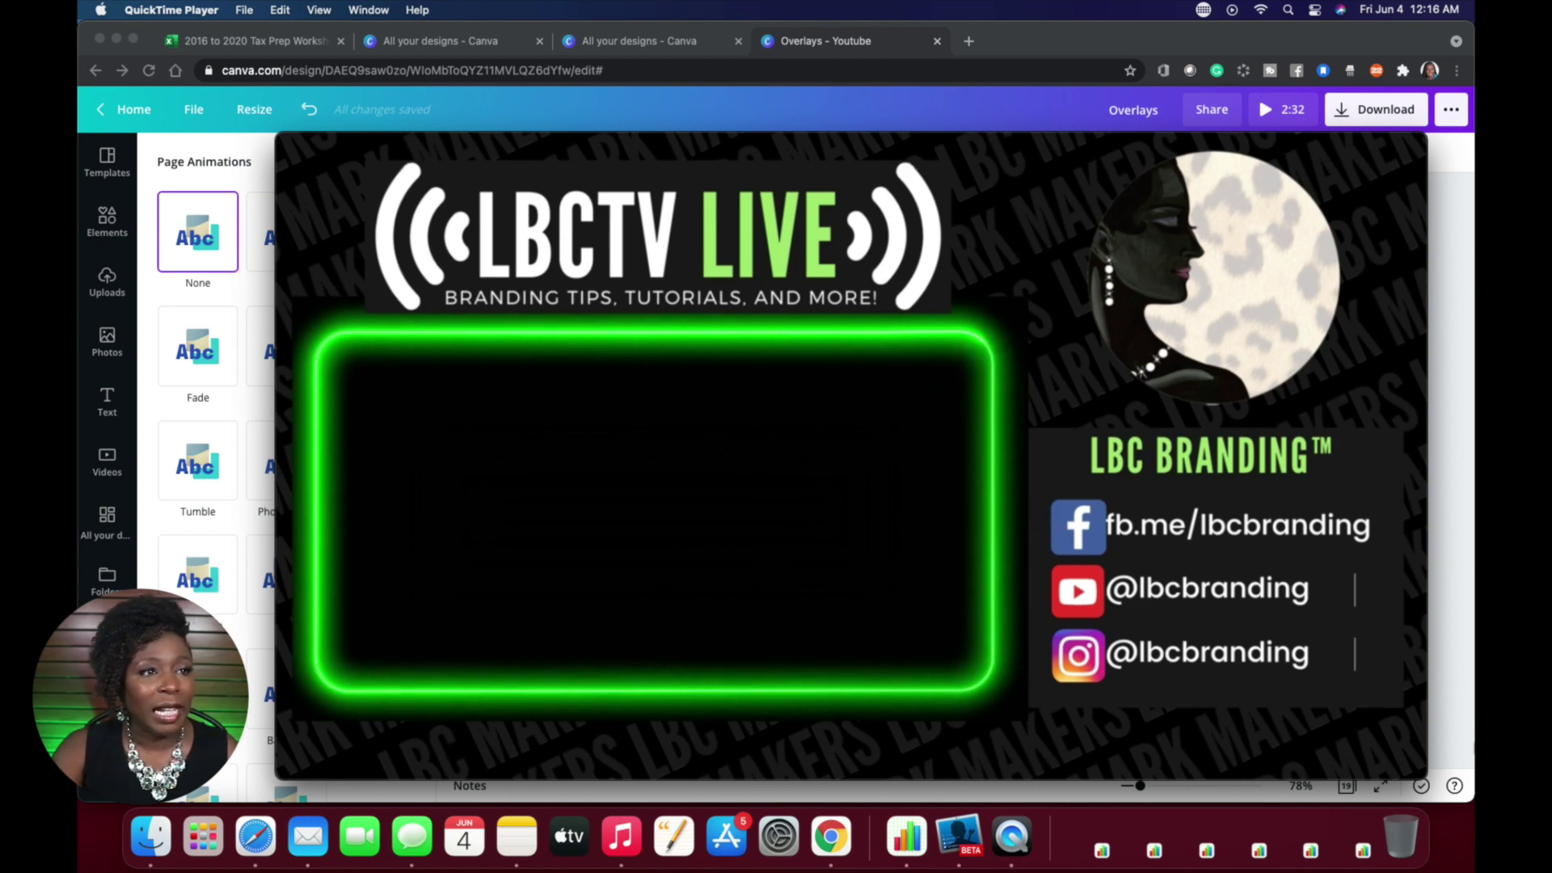
mouse_move(1337, 754)
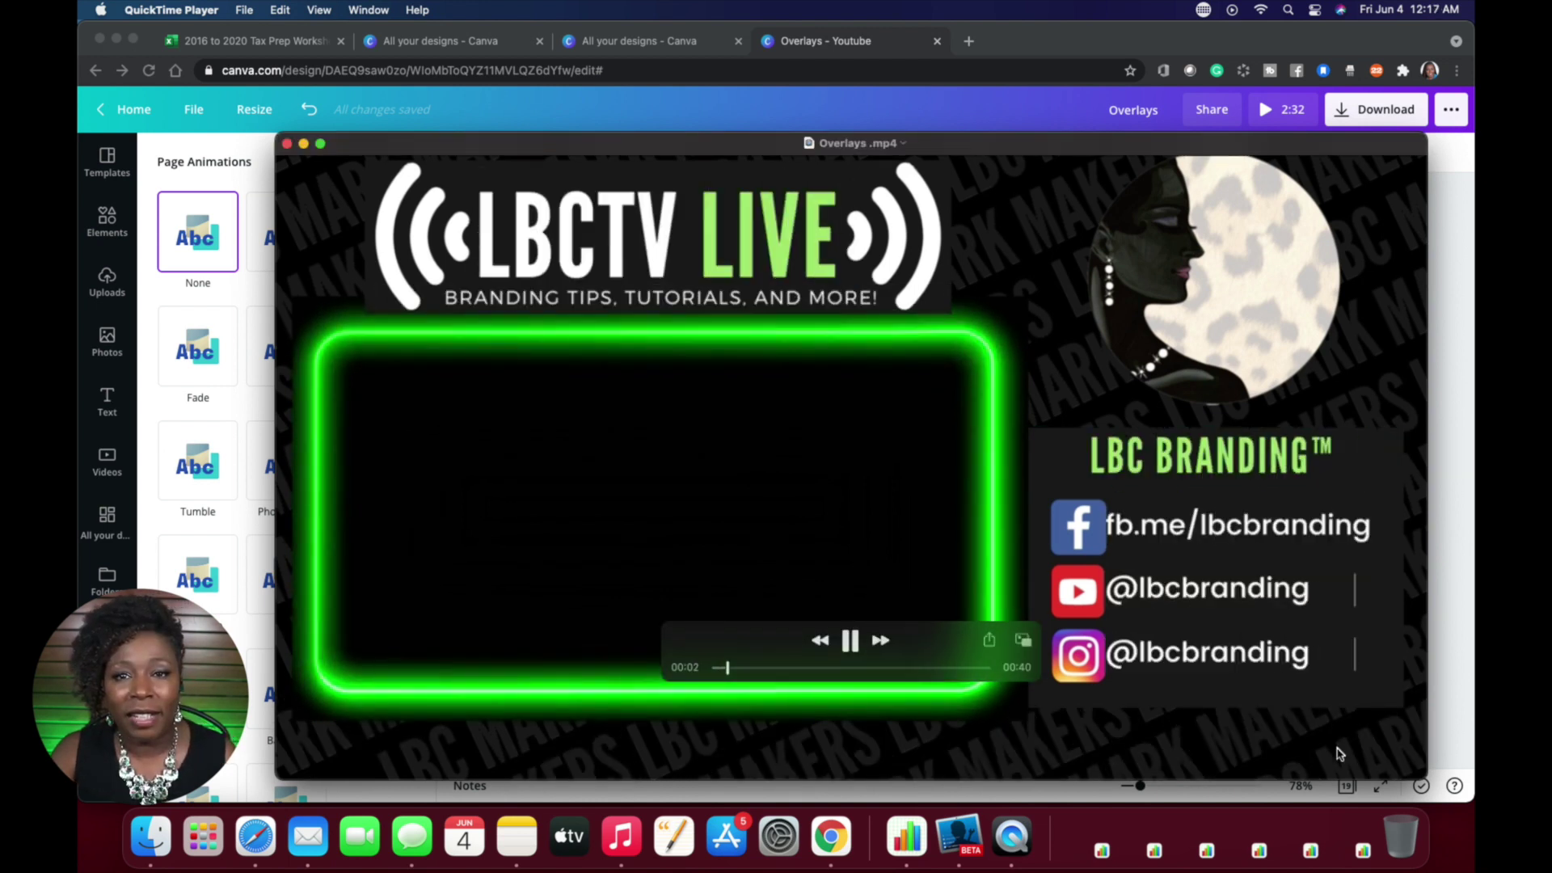